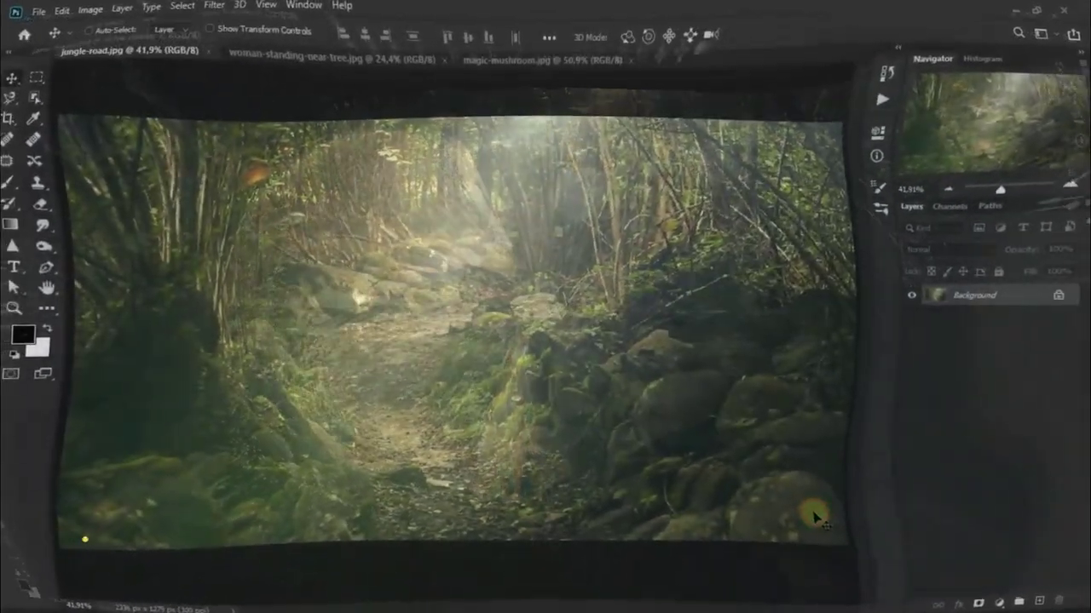
Step: Drag the magic-mushroom.jpg image into jungle-road.jpg as Layer 1, then close magic-mushroom.jpg
left_click(315, 54)
left_click(524, 54)
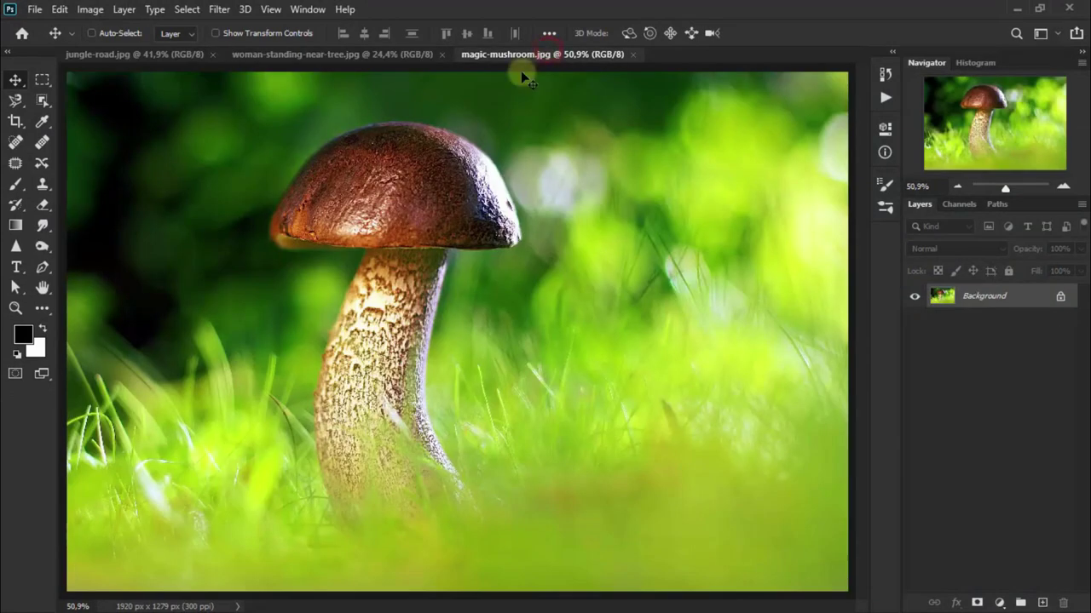
left_click(136, 55)
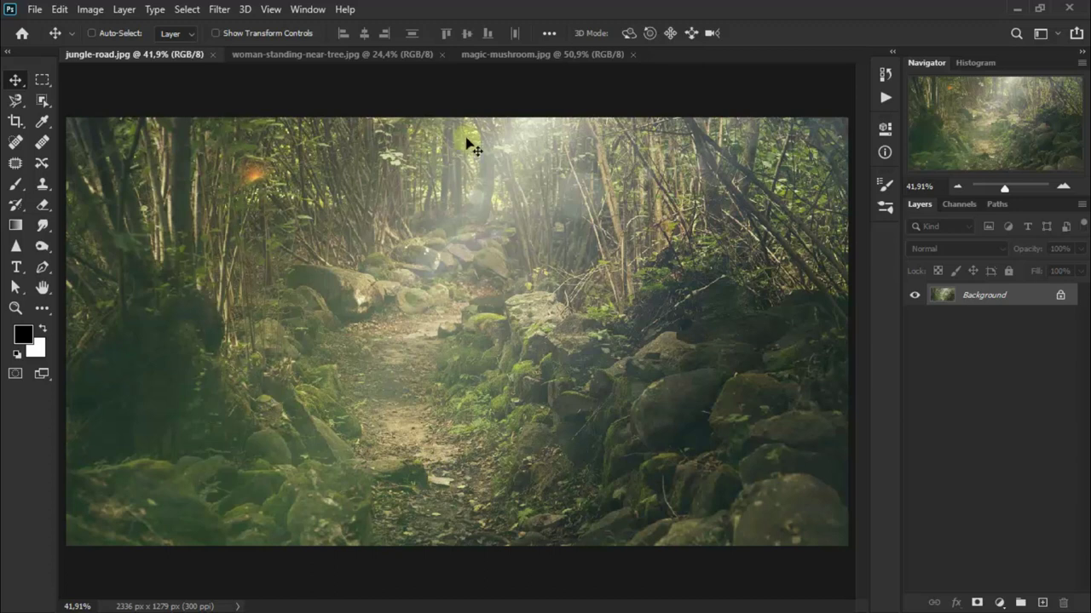
left_click(562, 54)
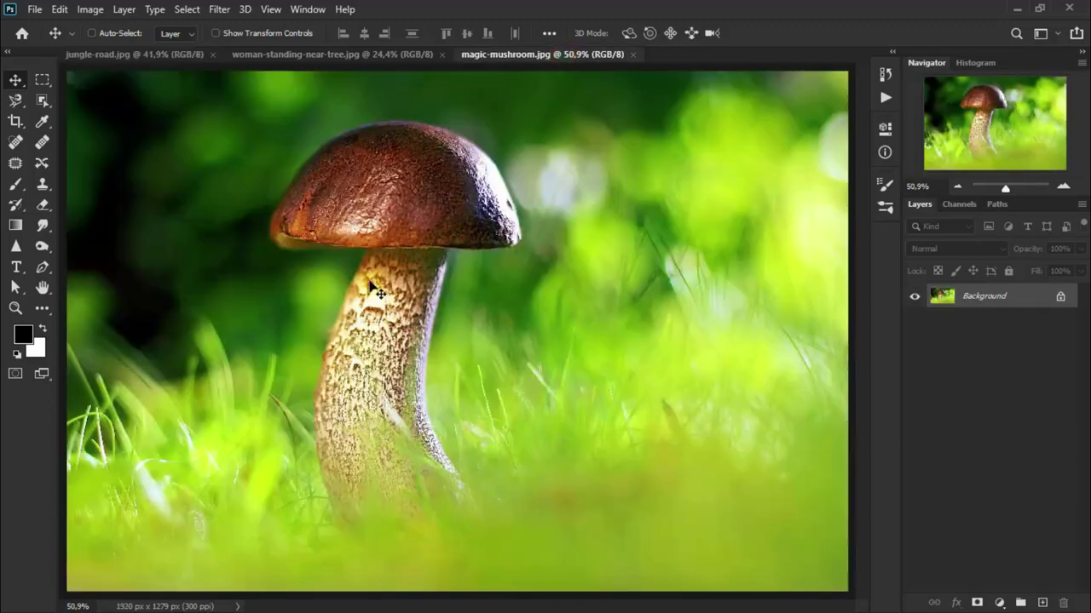
mouse_move(216, 134)
left_mouse_down()
mouse_move(288, 300)
mouse_move(392, 336)
left_mouse_up()
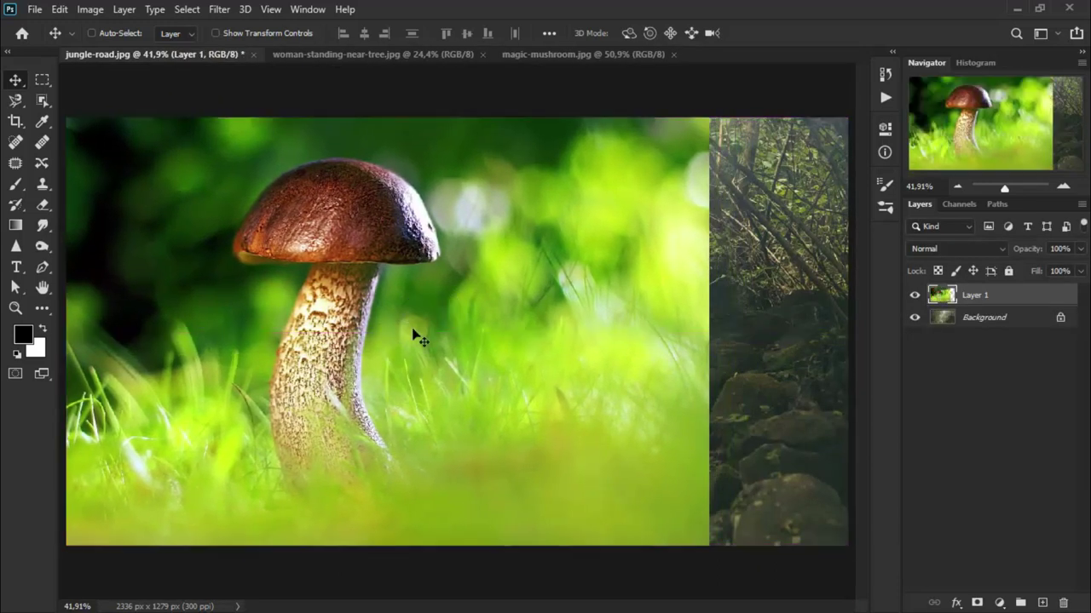
left_click(608, 54)
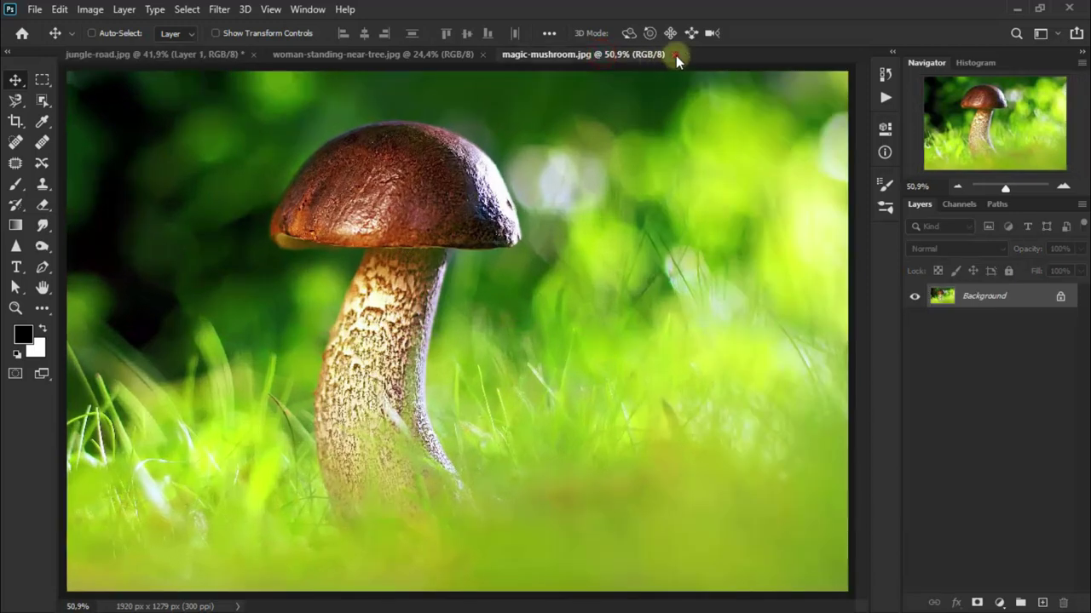
left_click(673, 54)
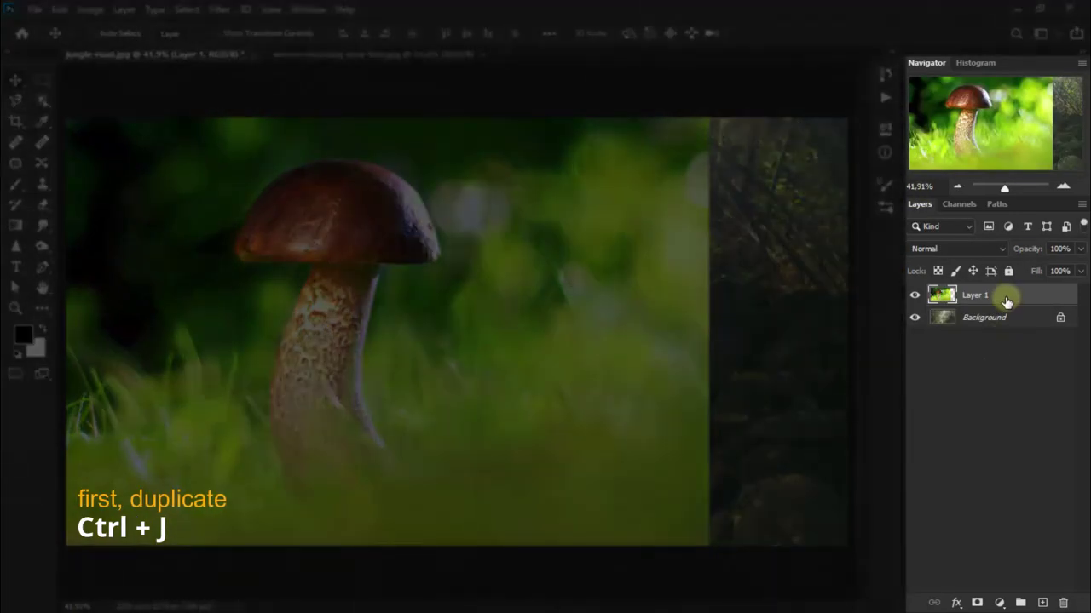
Step: Make three stacked copies of the mushroom layer in Linear Burn blend mode
key("ctrl+j")
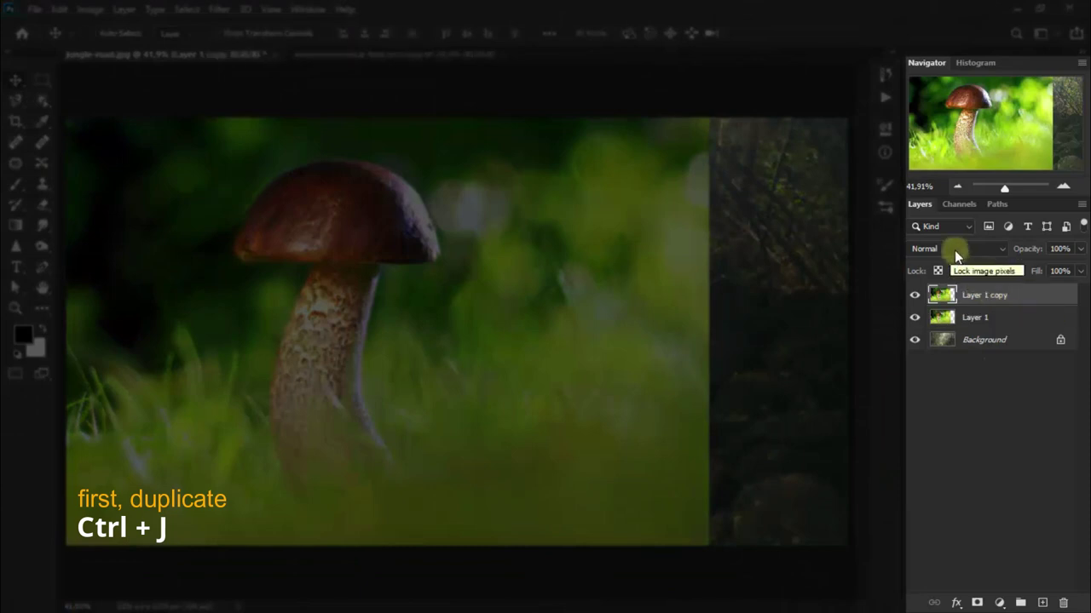
left_click(954, 248)
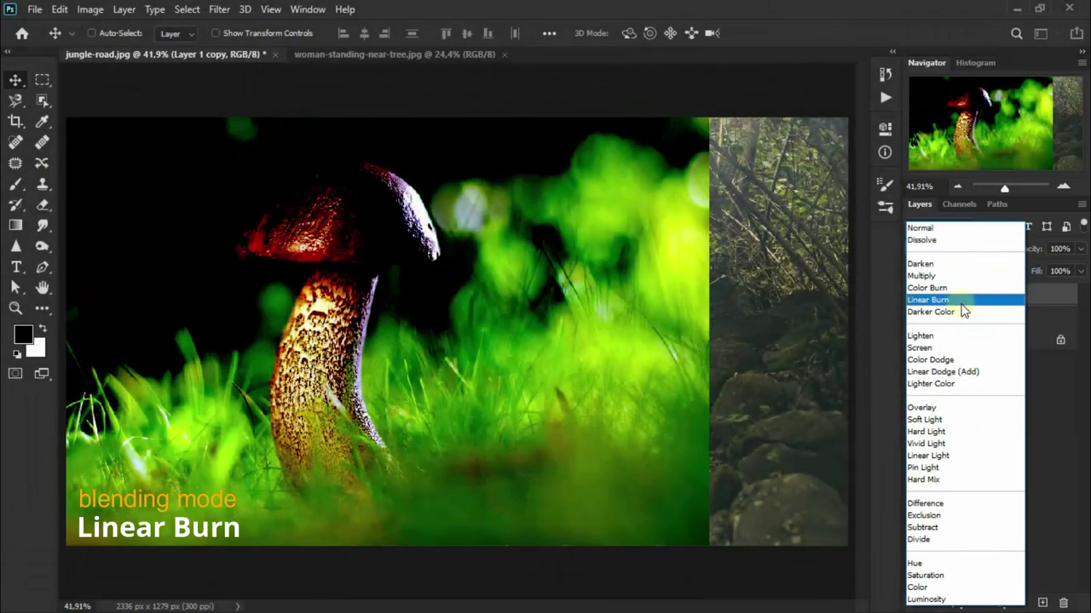
left_click(961, 302)
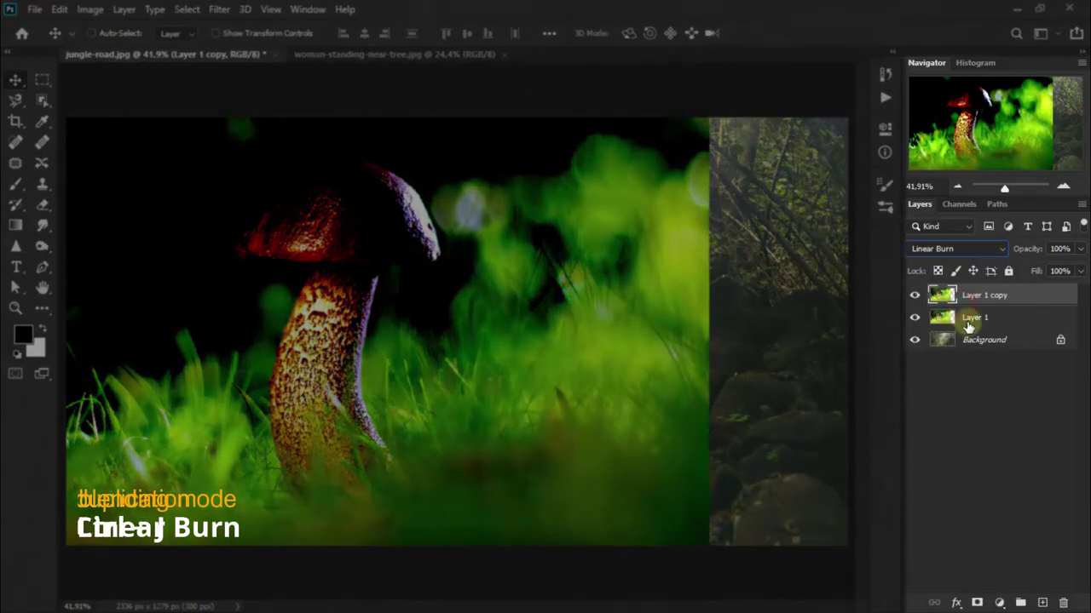
key("ctrl+j")
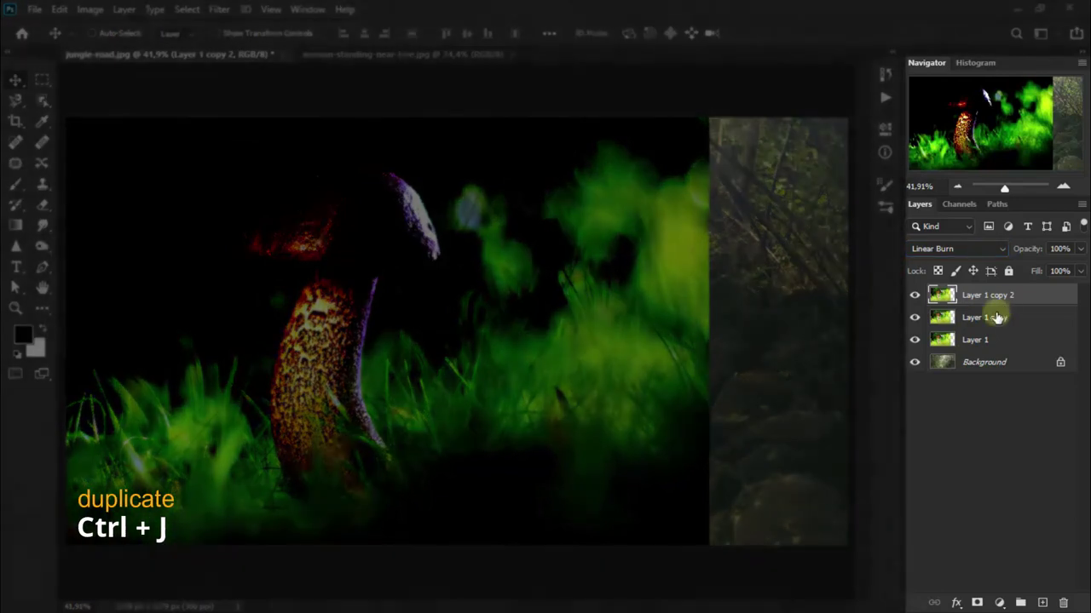
key("ctrl+j")
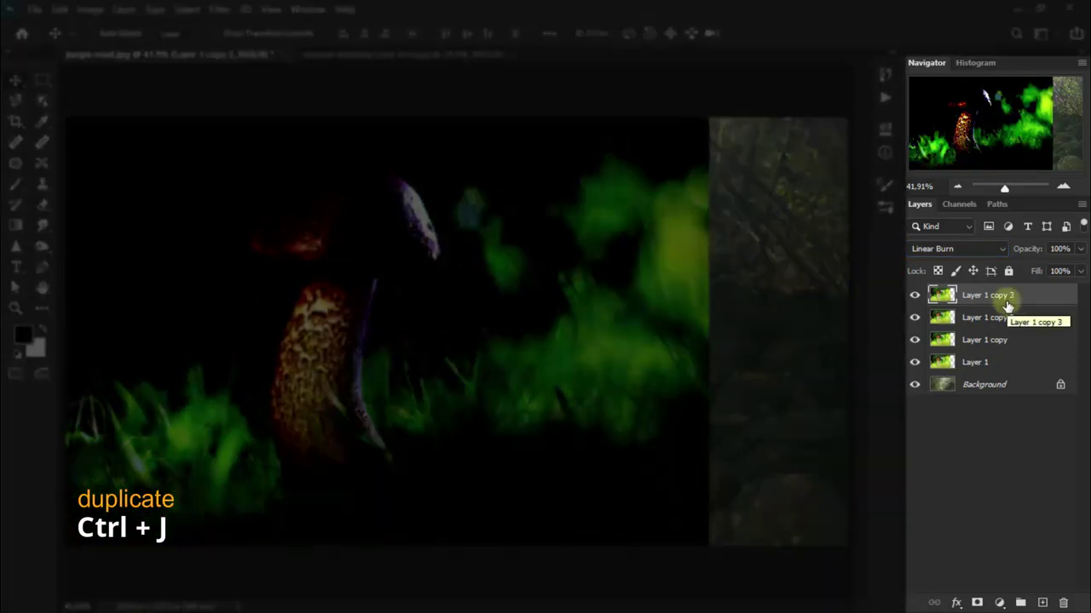
Step: Invert the top mushroom copy and set its blend mode to Screen
key("ctrl+i")
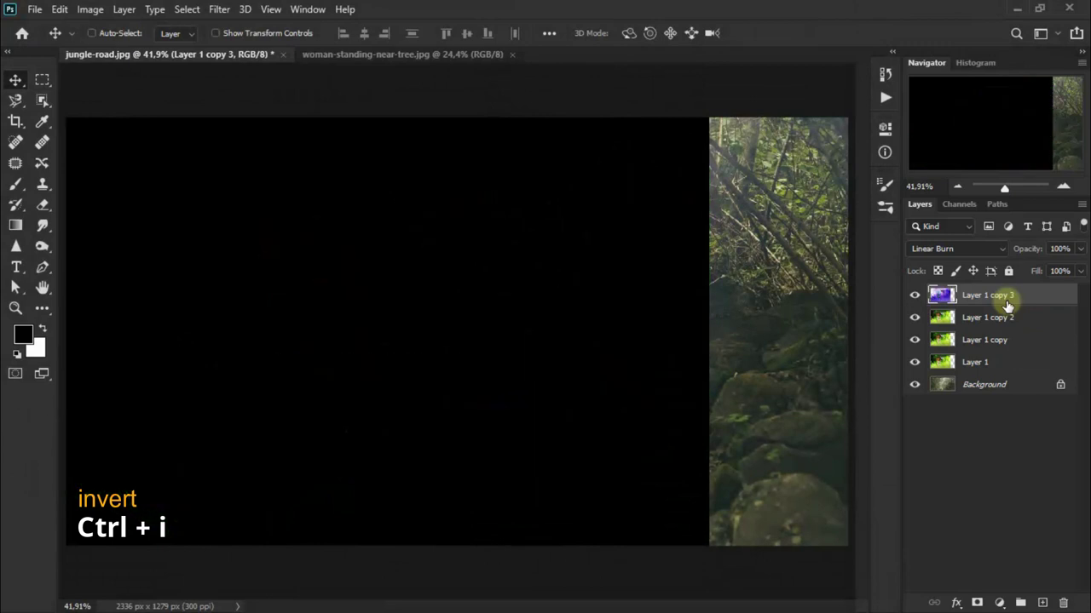
left_click(949, 250)
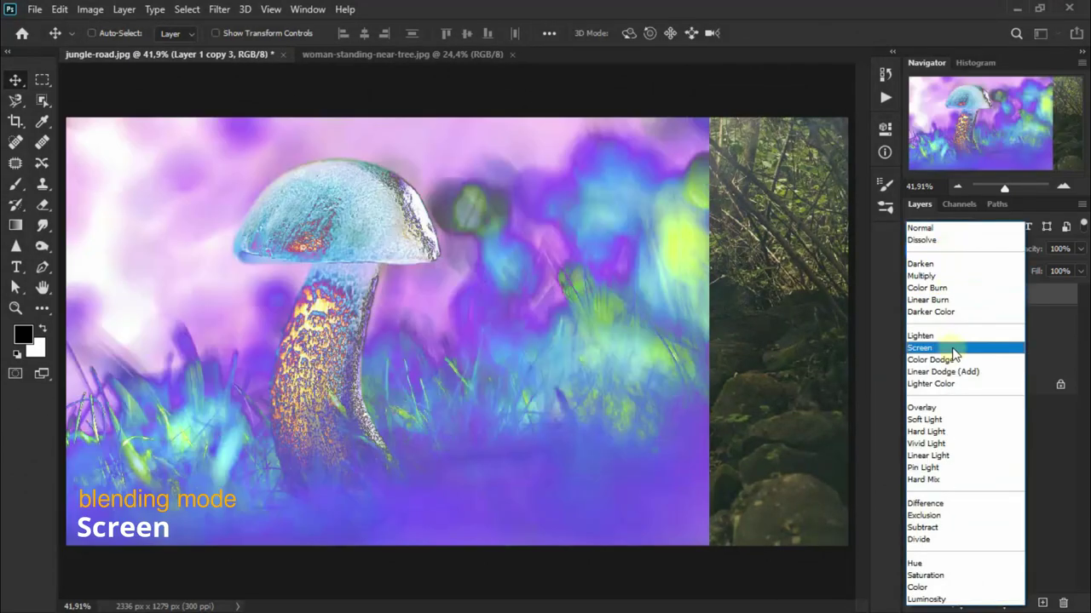
left_click(953, 349)
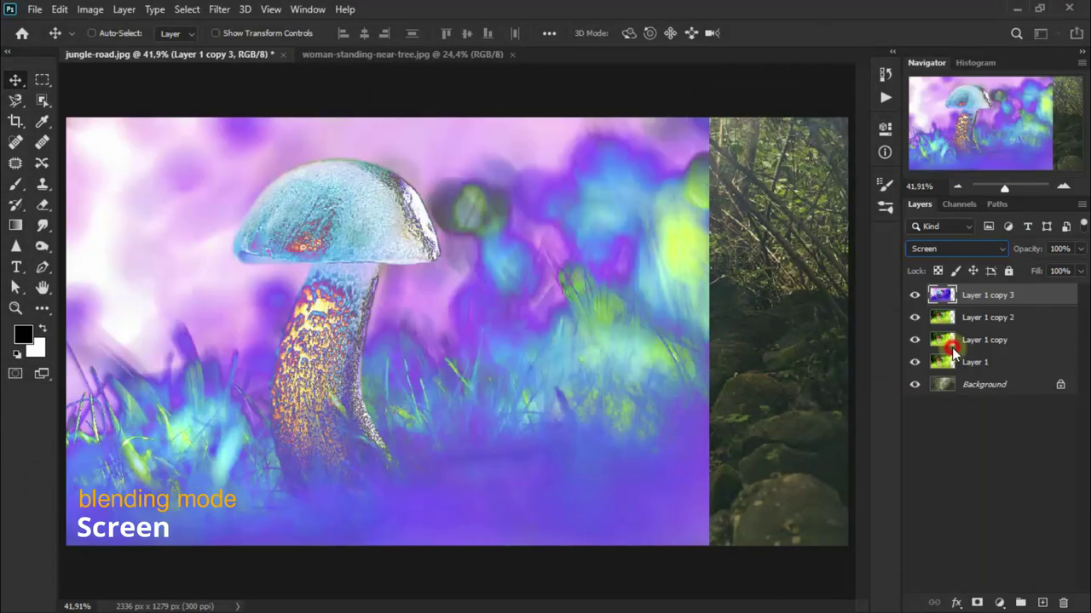
left_click(913, 318)
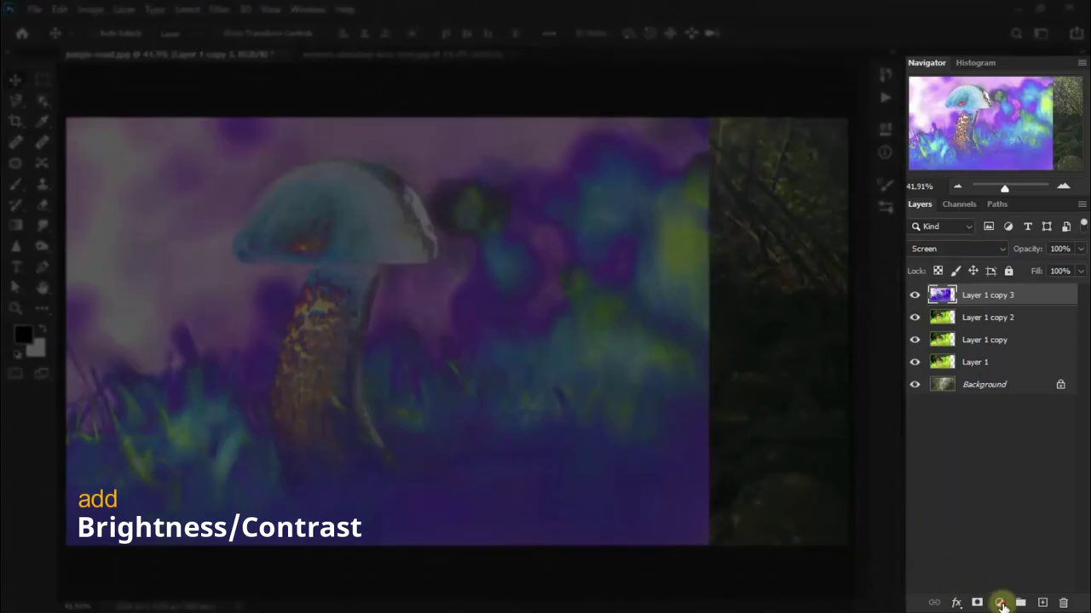
Step: Clip a Brightness/Contrast adjustment to the inverted mushroom copy with Brightness -44 and Contrast -50
left_click(1000, 604)
left_click(1018, 373)
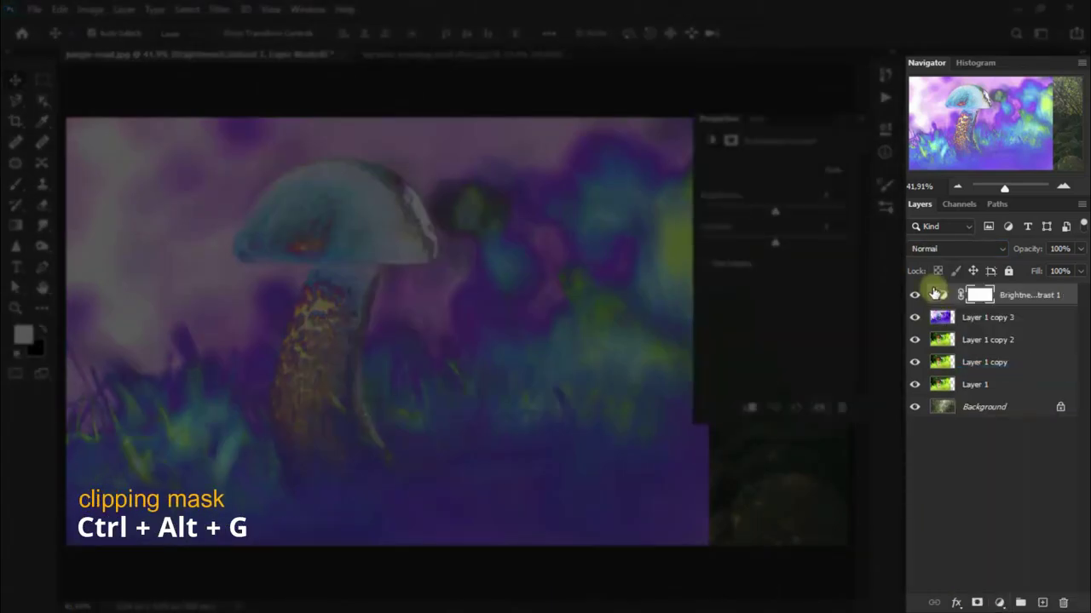
key("ctrl+alt+g")
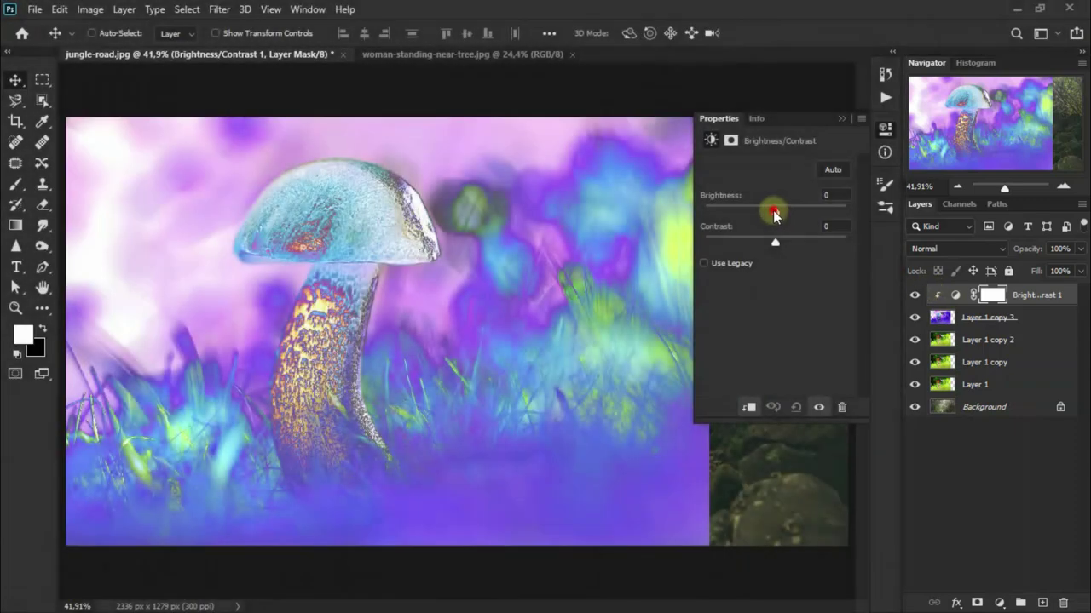
left_click_drag(774, 211, 756, 211)
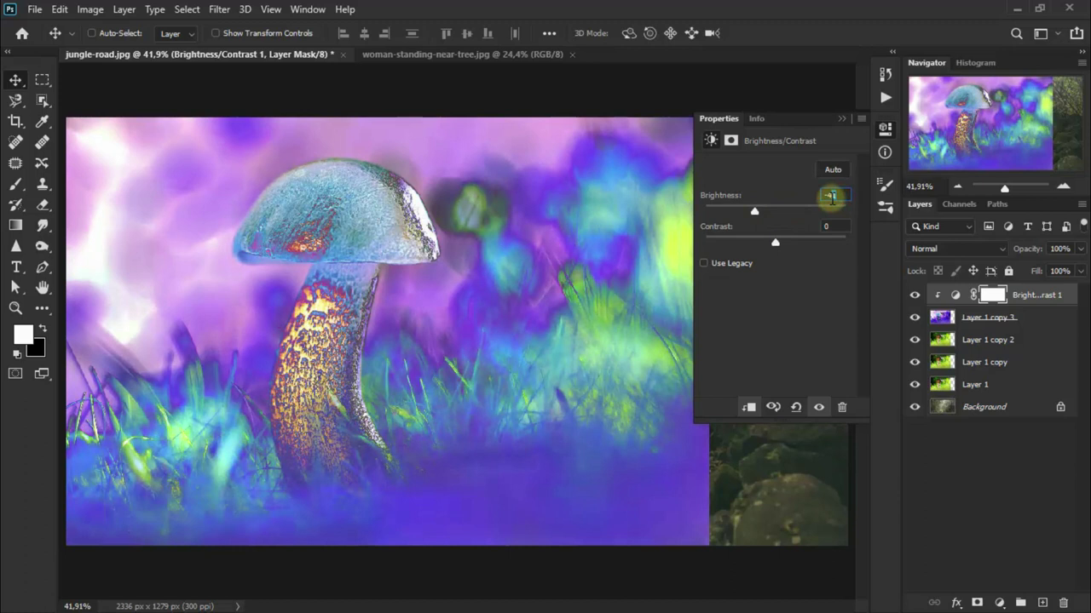
left_click_drag(775, 245, 698, 244)
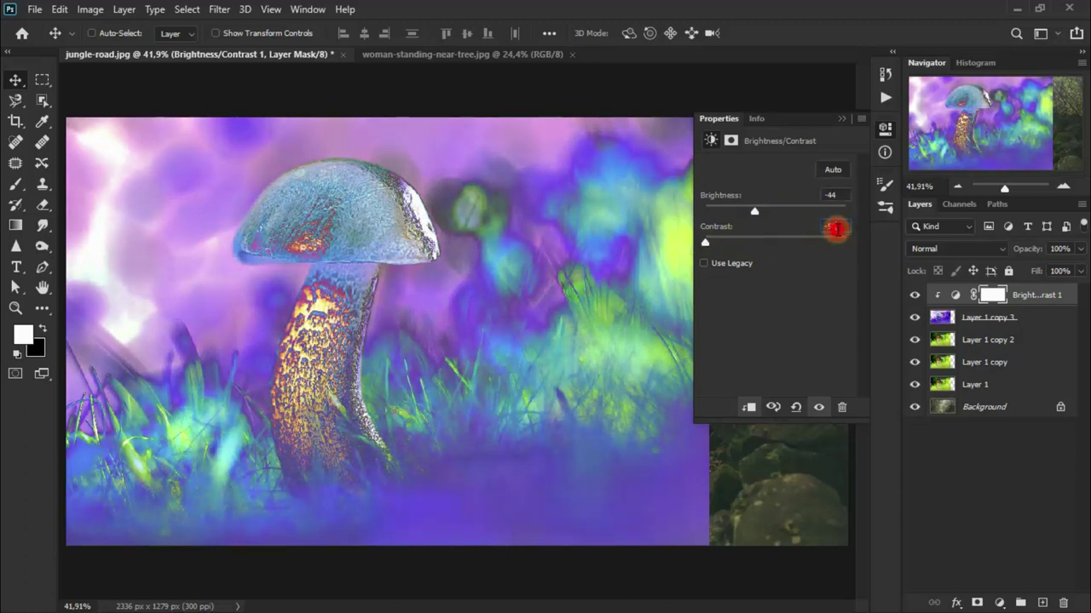
left_click(841, 121)
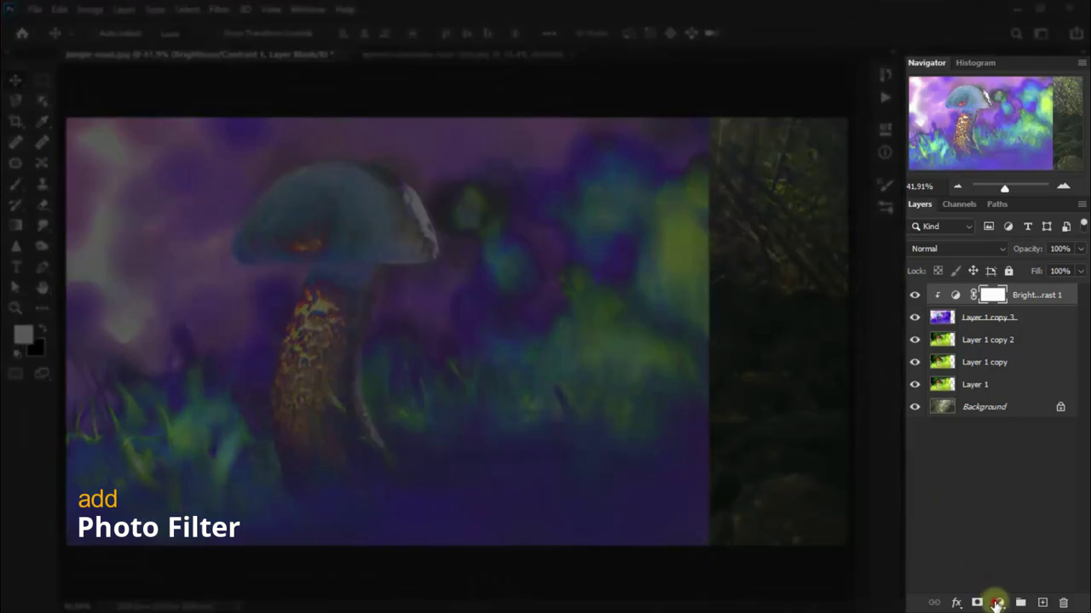
Step: Add a Photo Filter adjustment layer set to Green at 100% density
left_click(996, 603)
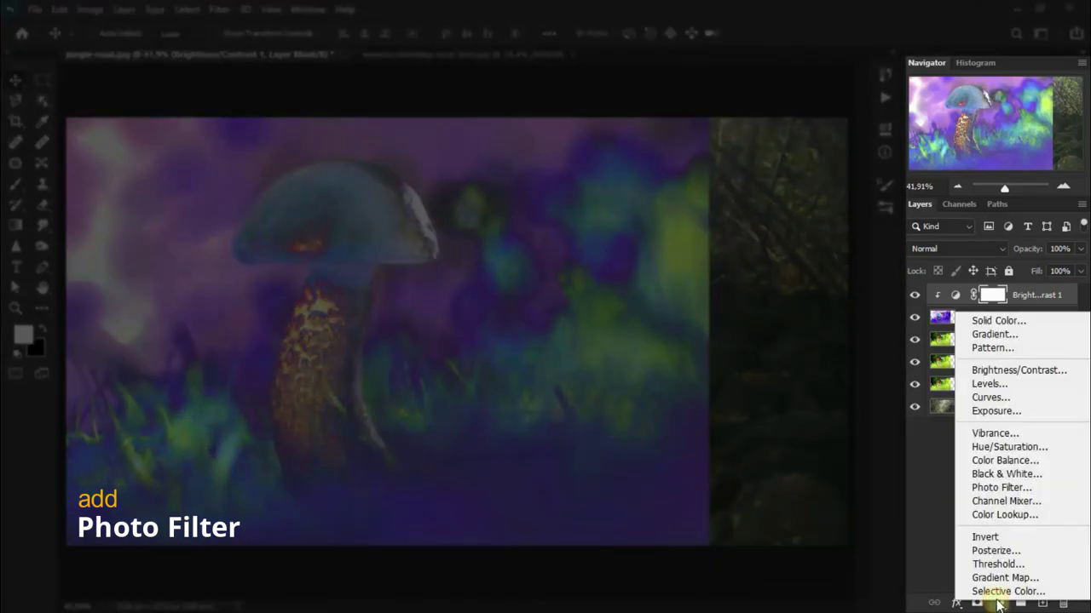
left_click(1029, 487)
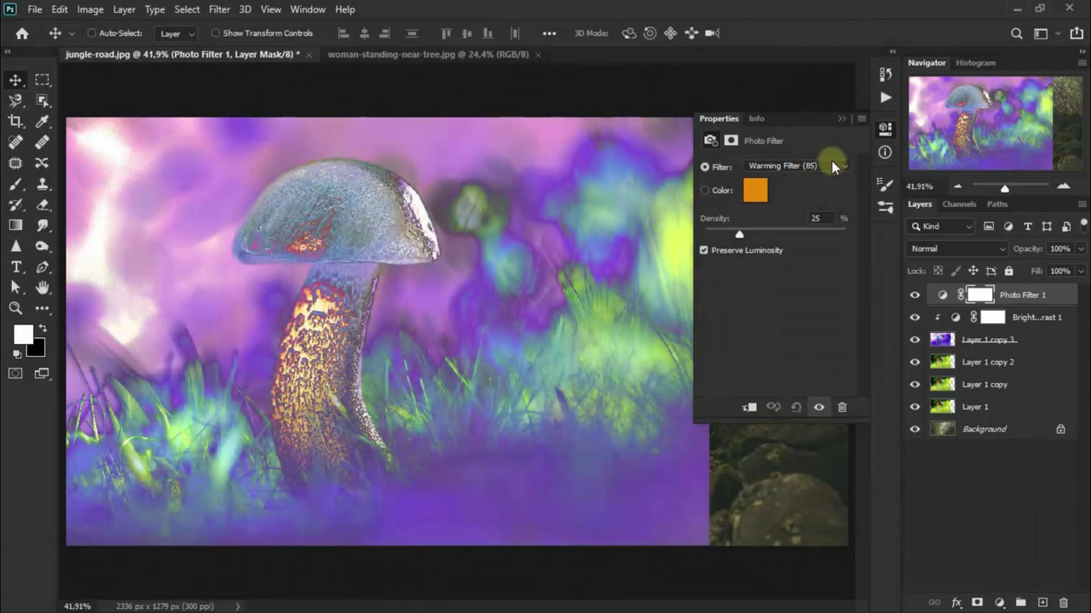
left_click(832, 165)
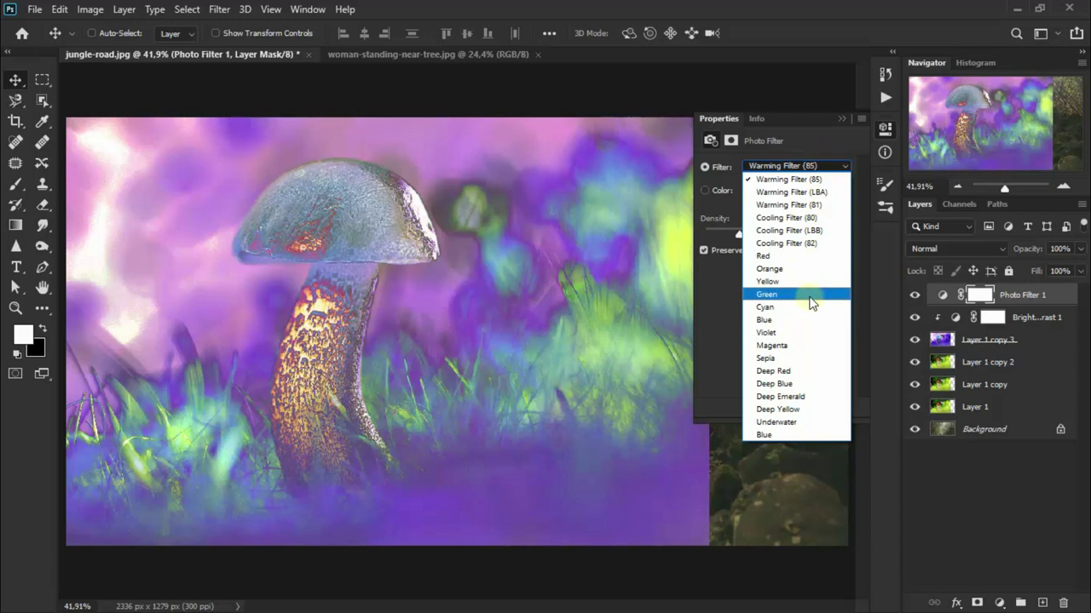
left_click(809, 294)
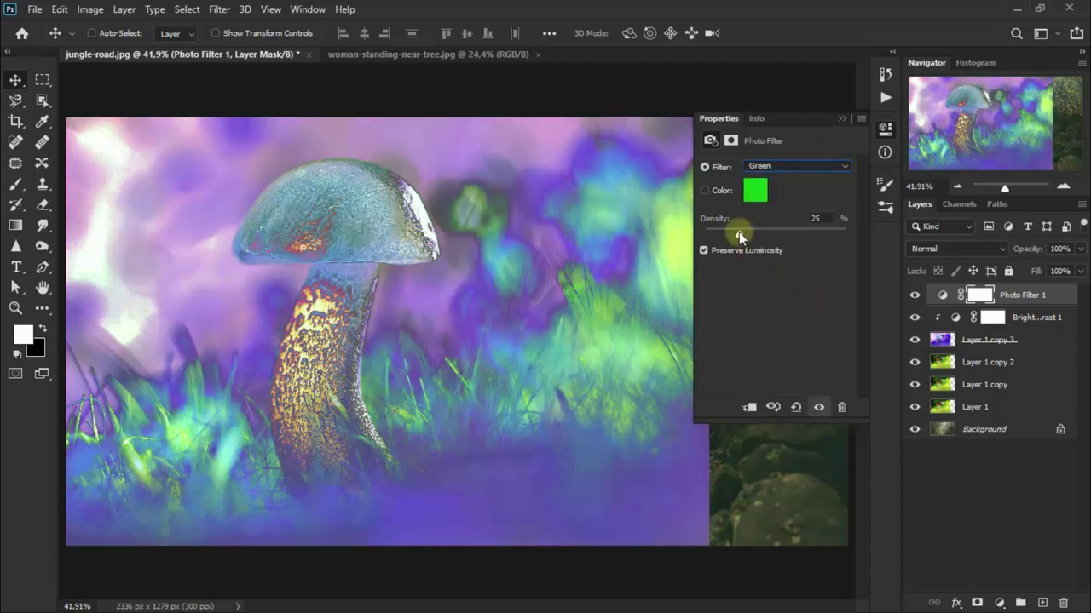
left_click_drag(753, 233, 850, 231)
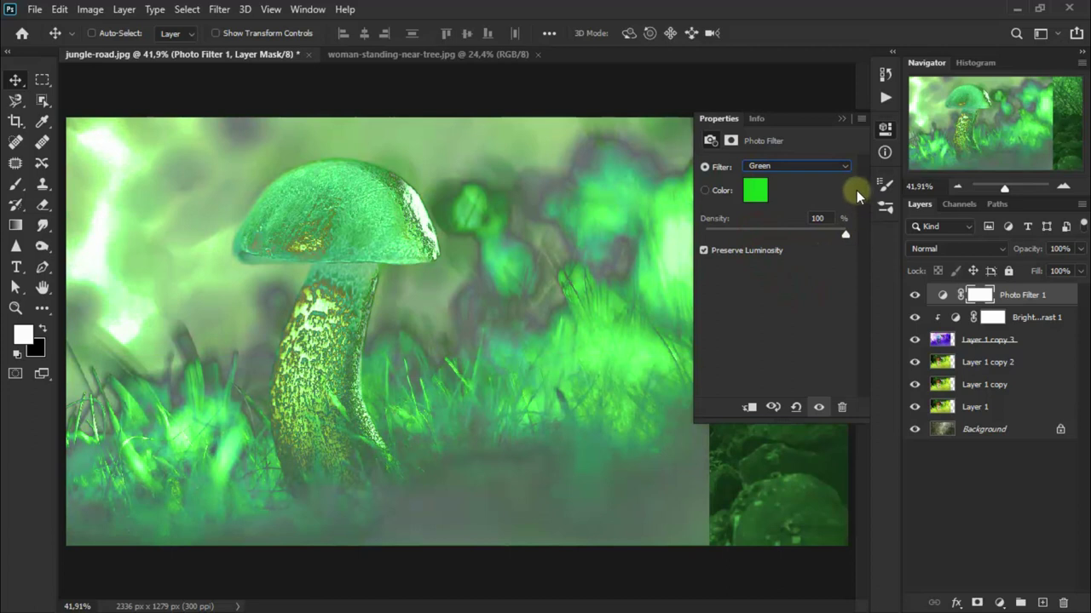
left_click(841, 120)
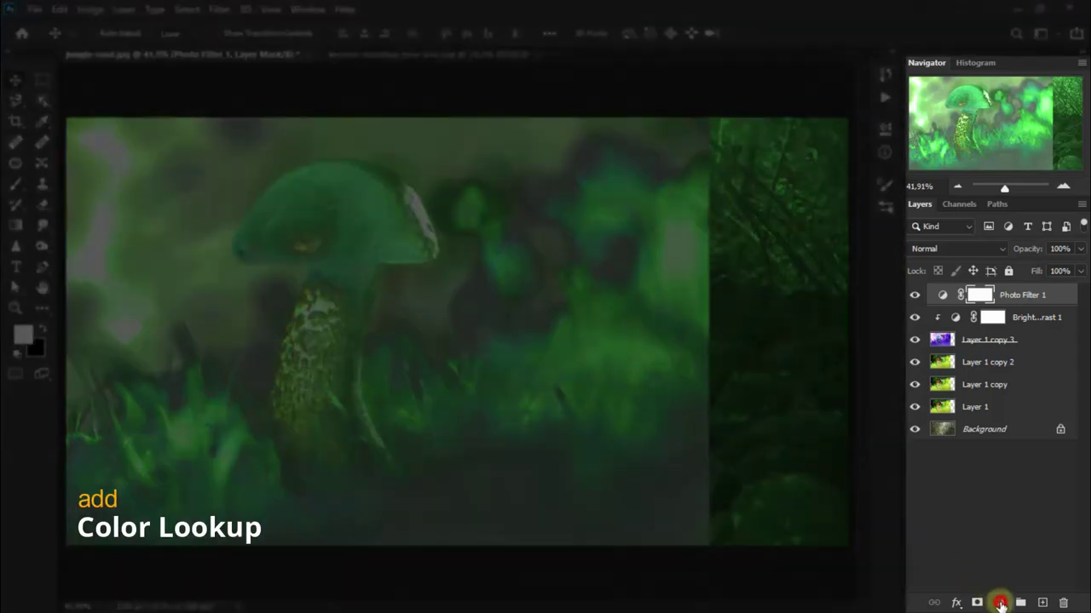
Step: Add a Color Lookup layer using LateSunset.3DL and set its blend mode to Dissolve
left_click(1000, 603)
left_click(1047, 517)
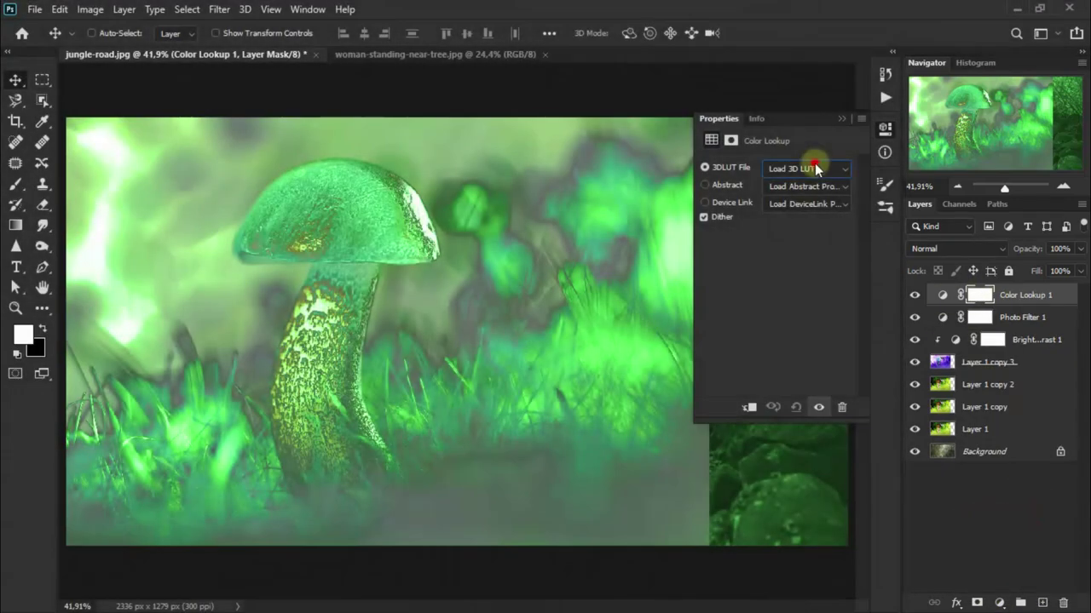
left_click(816, 165)
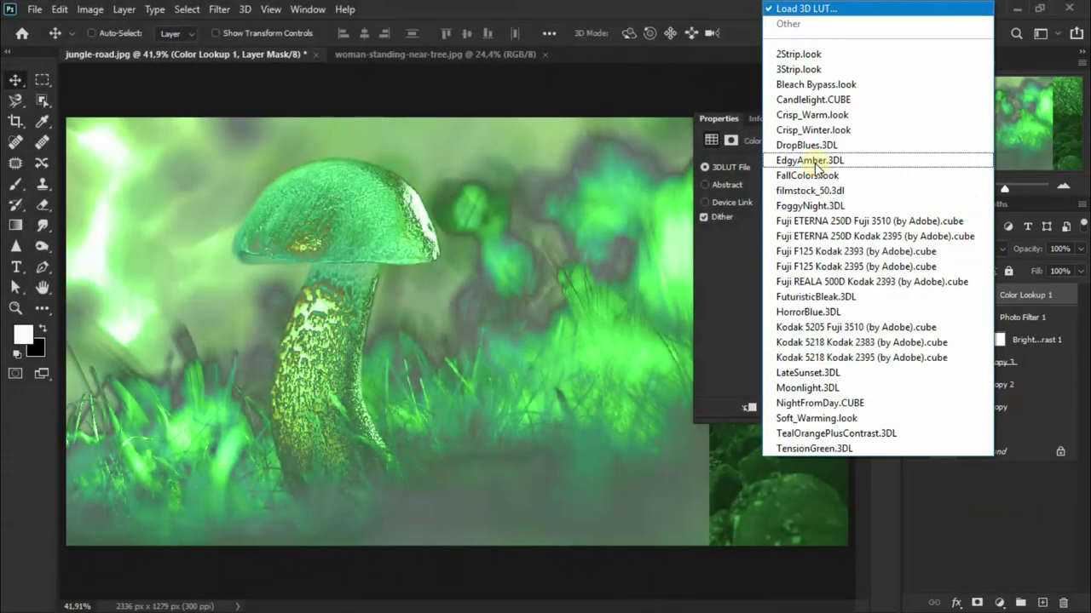
left_click(875, 373)
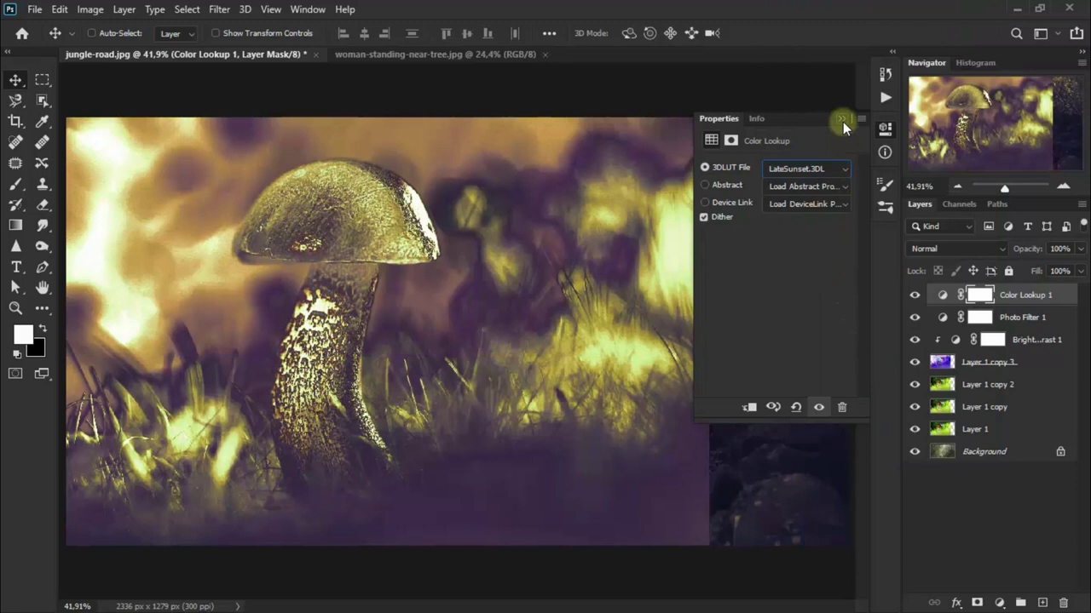
left_click(842, 121)
left_click(949, 250)
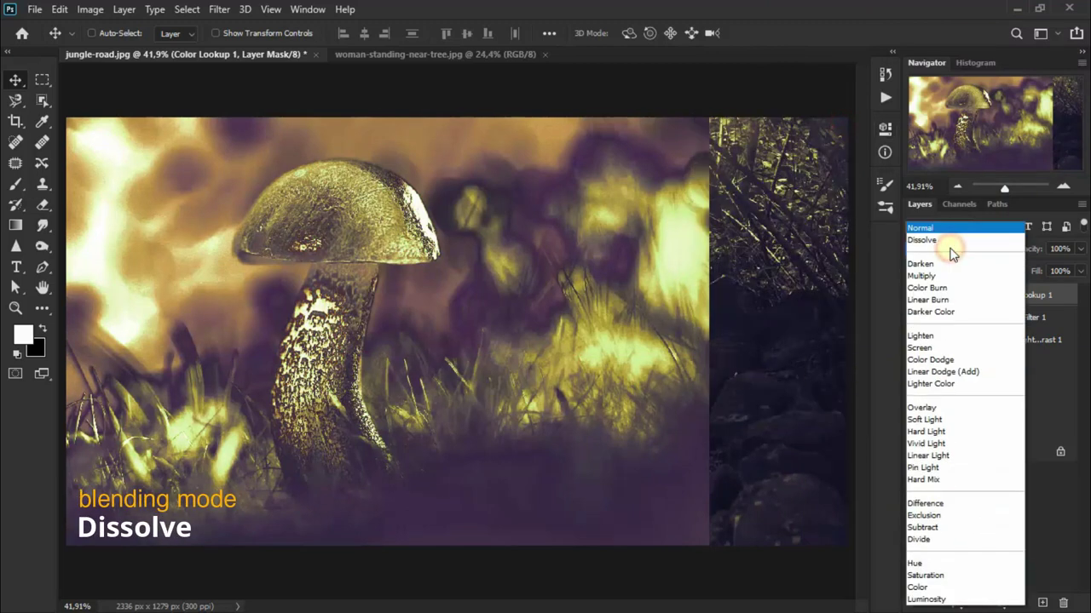
left_click(958, 245)
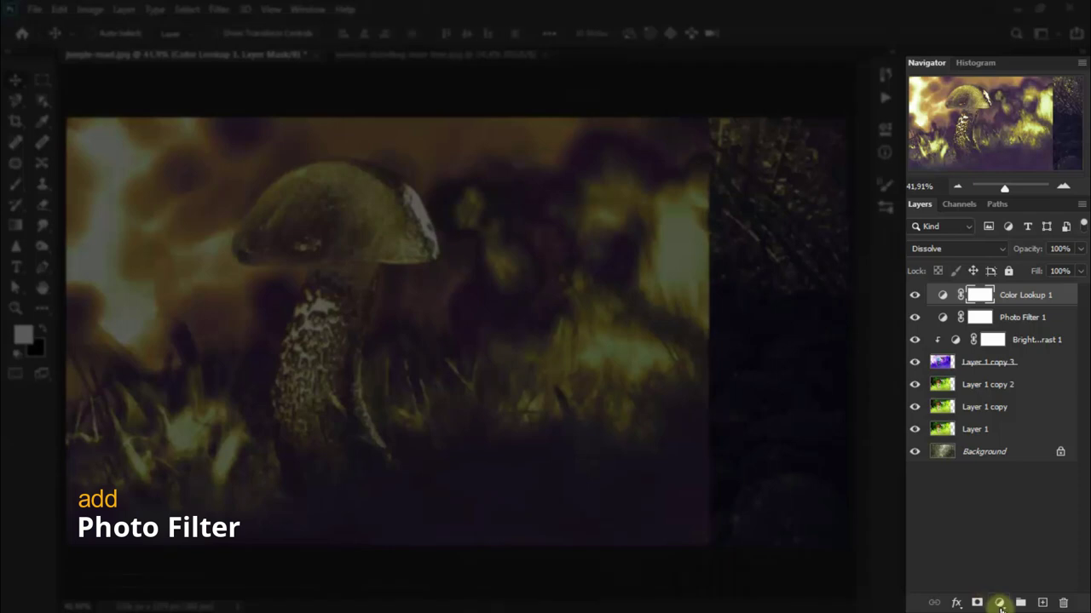
Step: Add a Deep Yellow Photo Filter adjustment at 65% density
left_click(1000, 602)
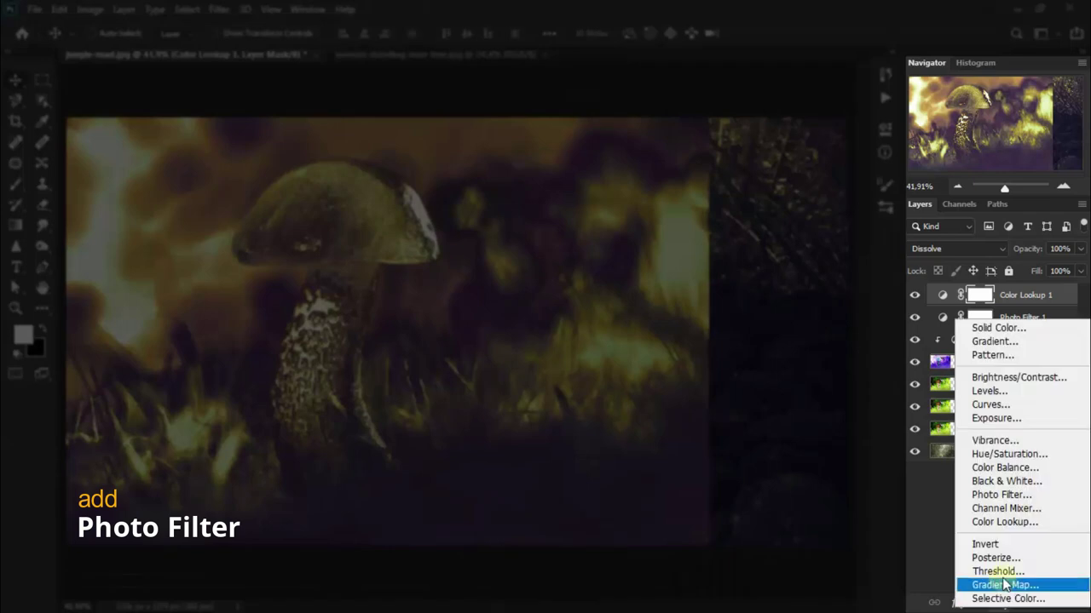
left_click(1020, 496)
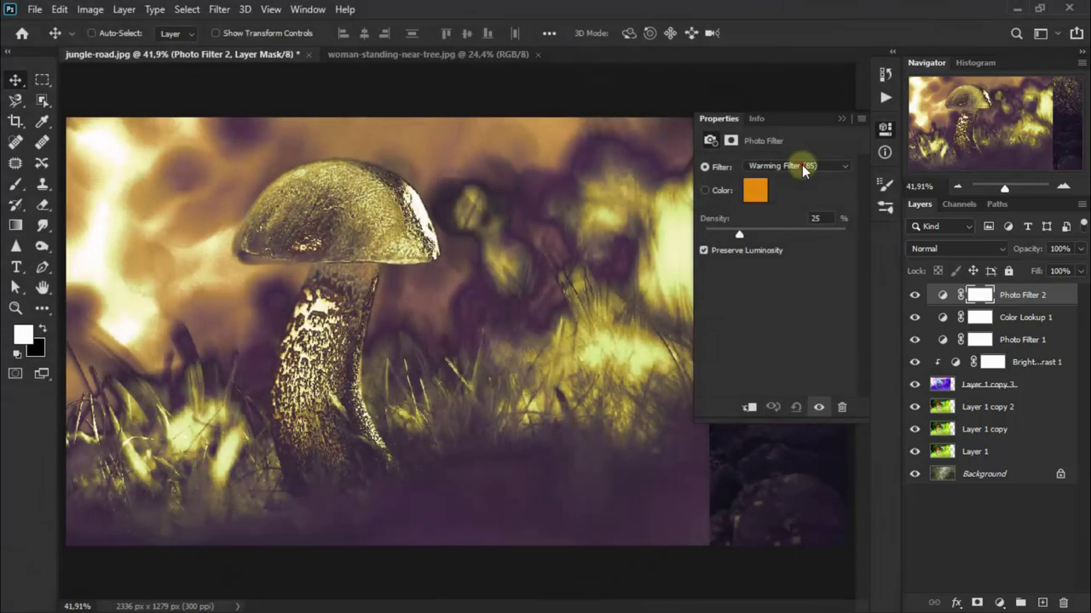
left_click(804, 167)
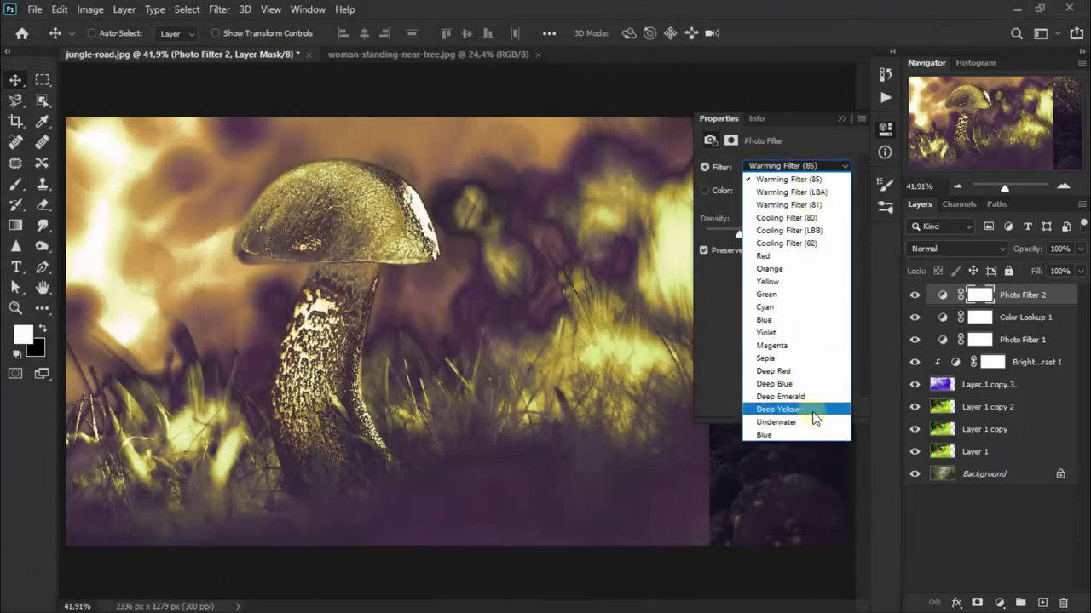
left_click(778, 410)
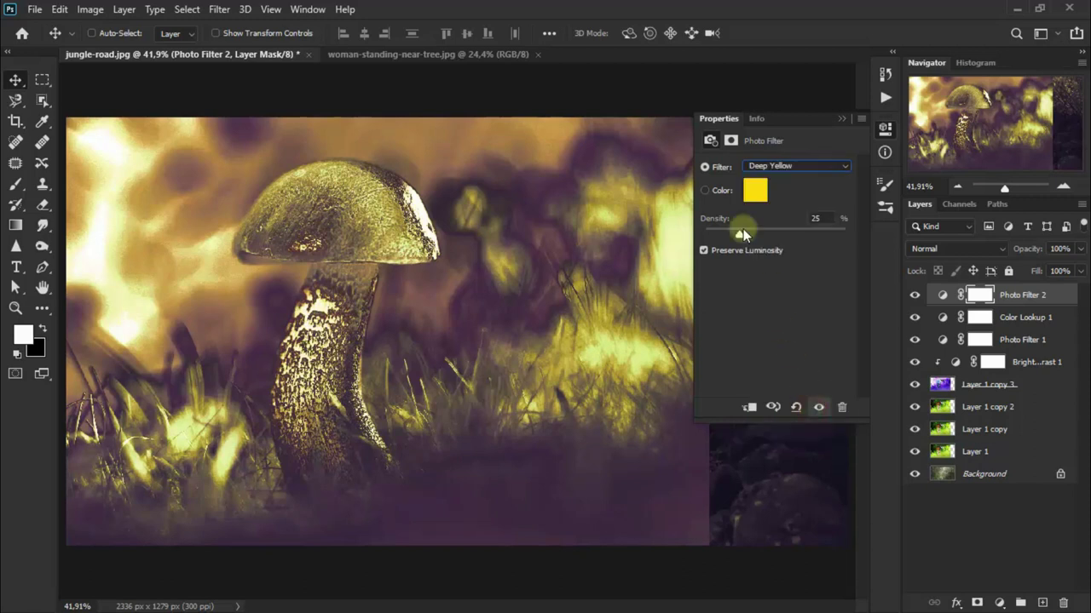
left_click_drag(743, 231, 792, 237)
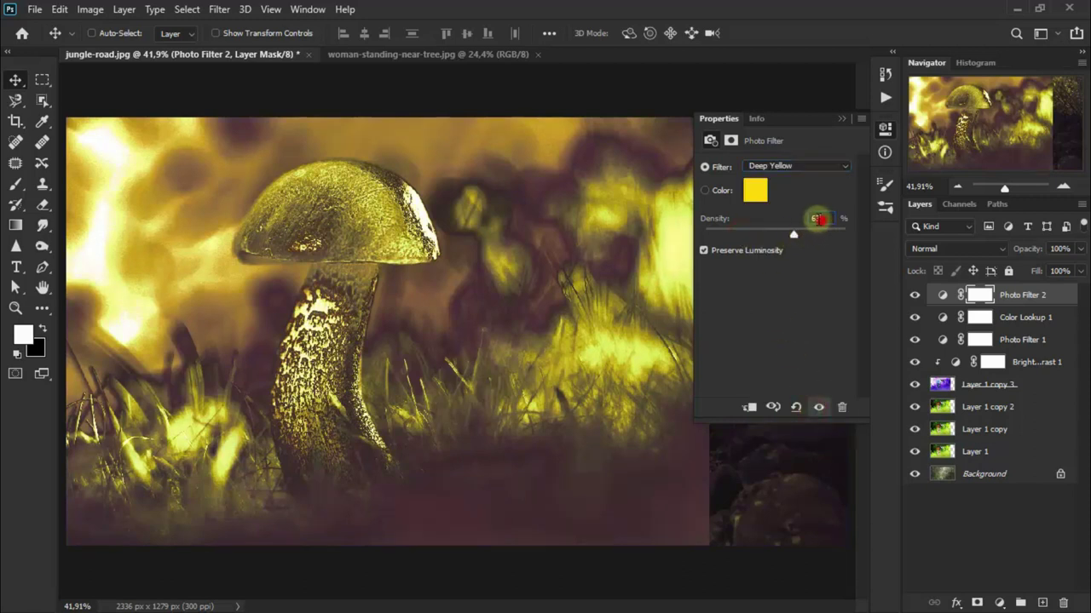
type("5")
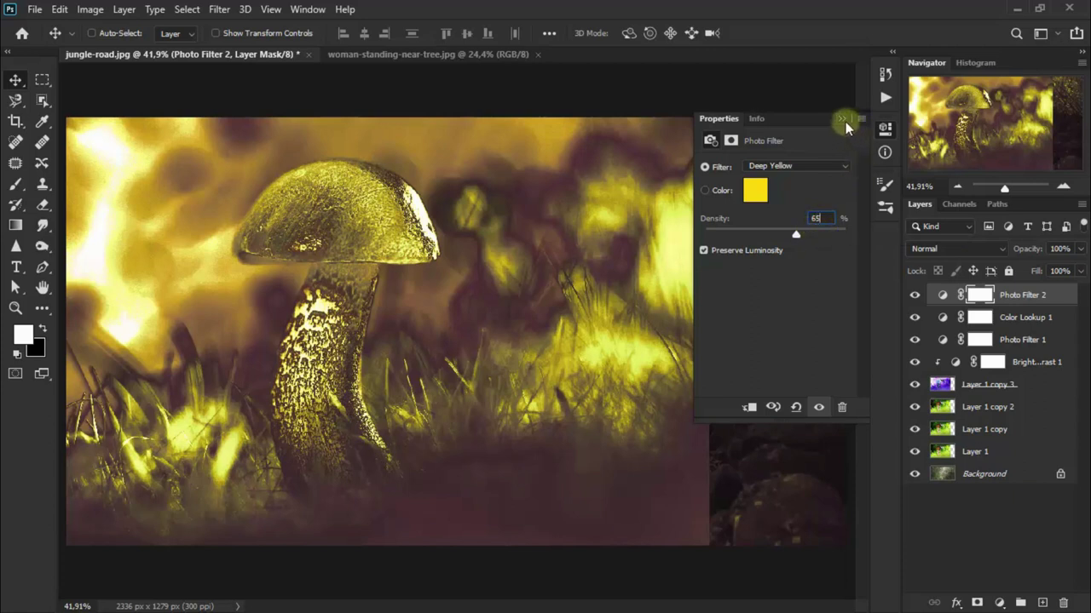
left_click(844, 121)
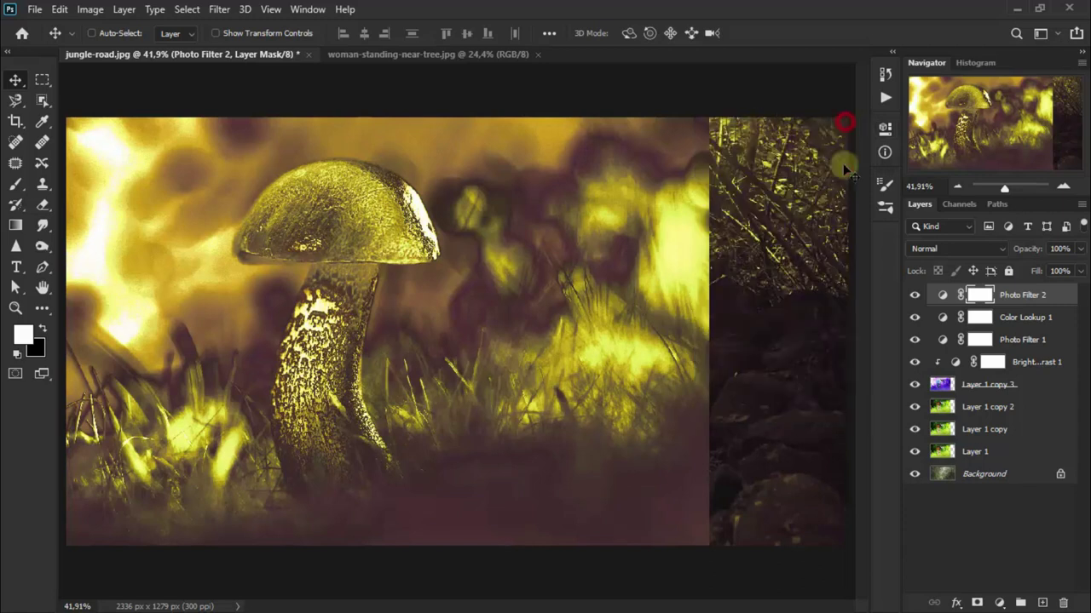
Step: Set Photo Filter 2 to Screen blending and unlock the Background as Layer 0
left_click(961, 248)
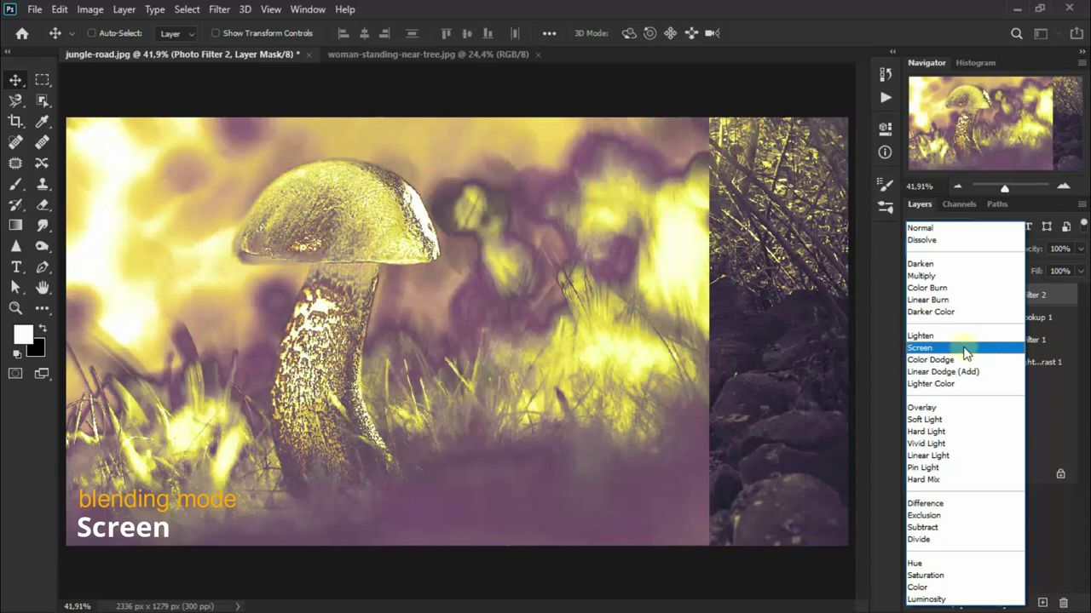
left_click(963, 348)
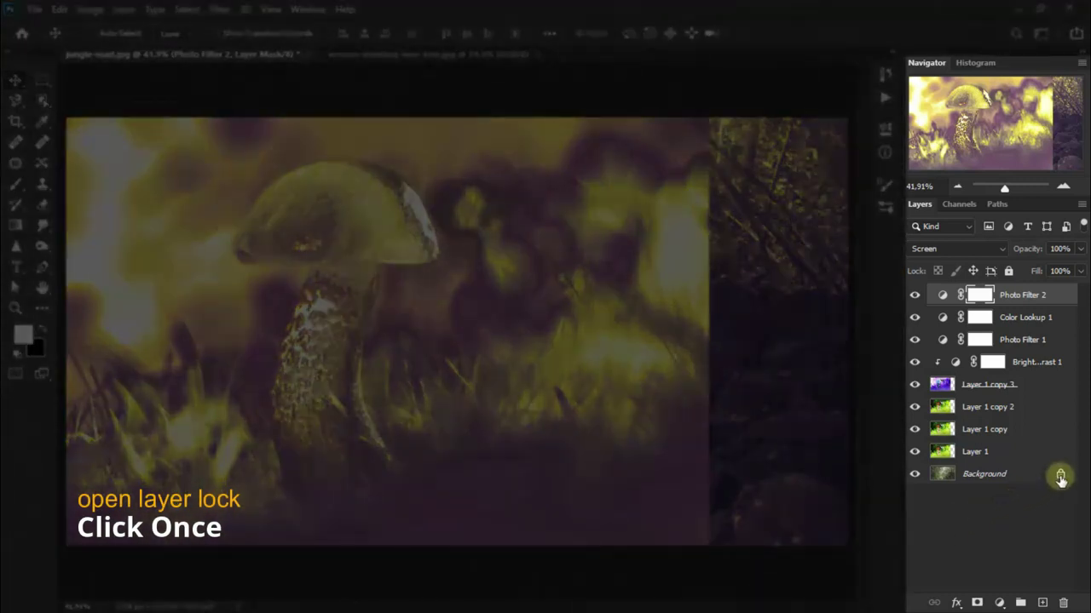
left_click(1060, 477)
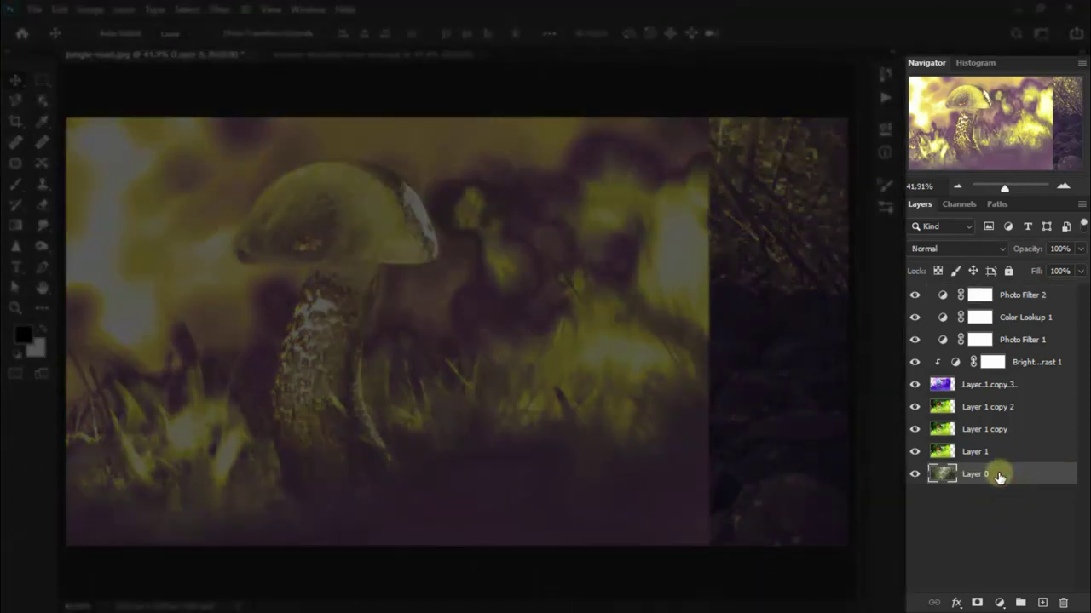
Step: Move Layer 0 to the top of the stack, lower its opacity, and add a layer mask
left_click_drag(999, 477, 994, 295)
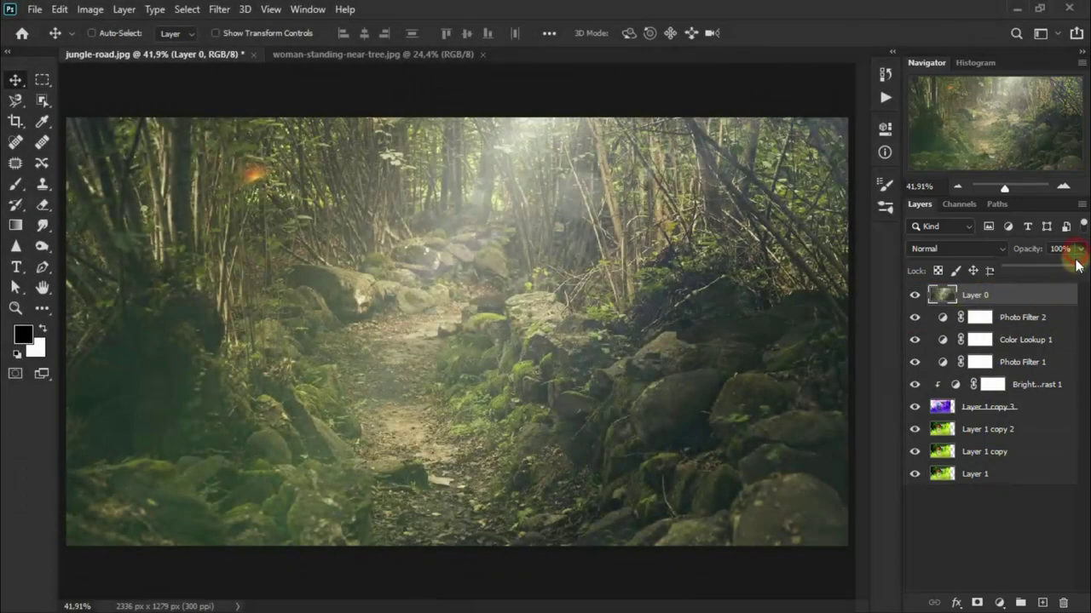
left_click_drag(1060, 271, 1058, 271)
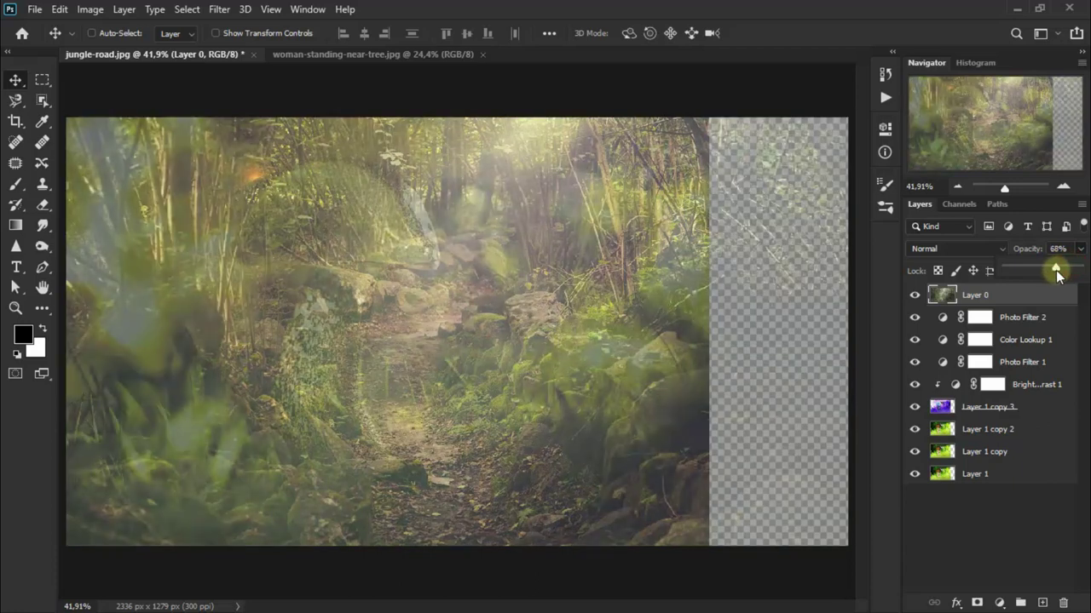
left_click(976, 603)
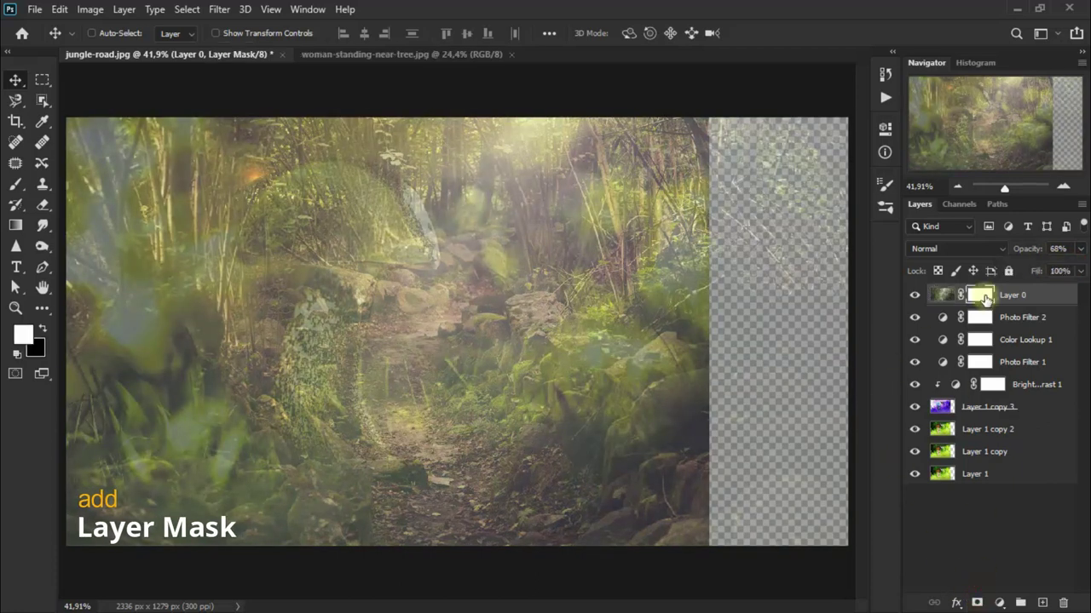
Step: Erase Layer 0's mask over the mushroom to reveal it, then restore 100% opacity
left_click(48, 203)
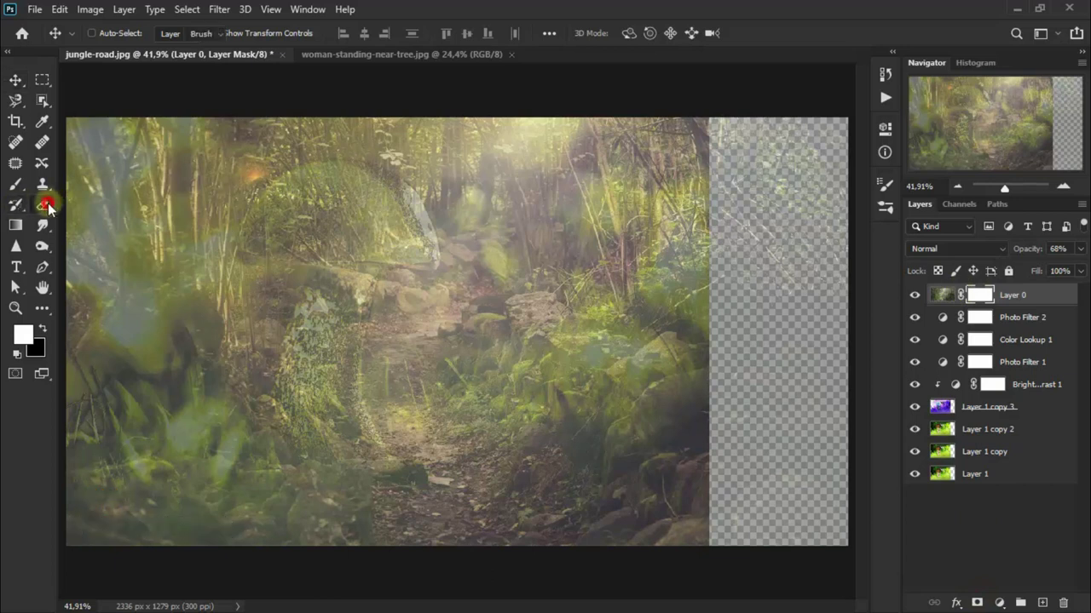
left_click(163, 204)
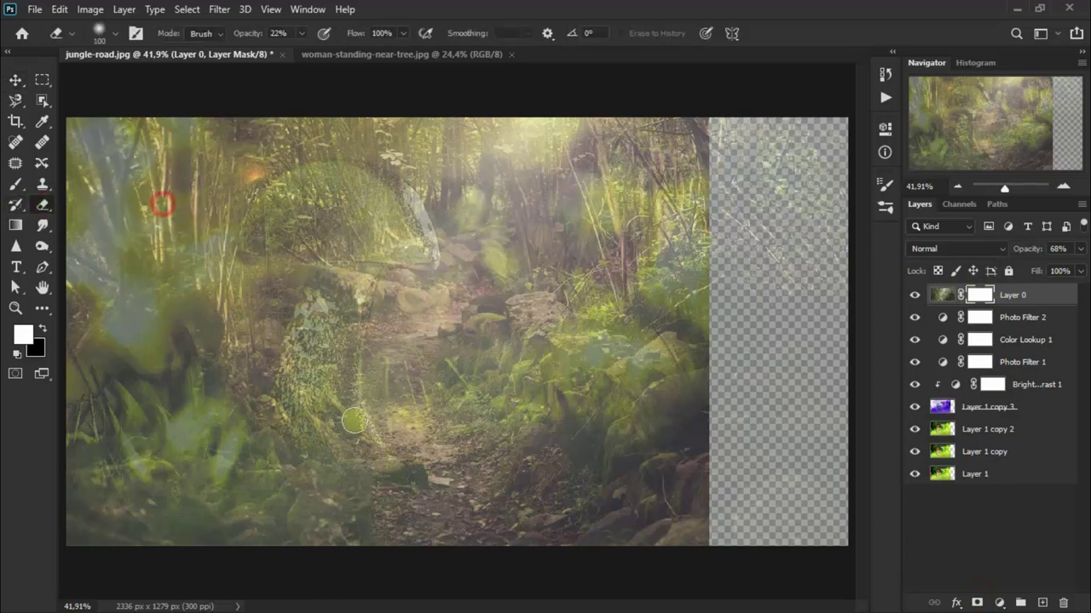
mouse_move(331, 316)
left_mouse_down()
mouse_move(304, 341)
mouse_move(319, 312)
mouse_move(343, 414)
mouse_move(350, 295)
mouse_move(297, 231)
mouse_move(293, 247)
mouse_move(333, 190)
mouse_move(257, 240)
mouse_move(394, 192)
mouse_move(277, 193)
mouse_move(416, 241)
mouse_move(322, 273)
mouse_move(345, 323)
mouse_move(253, 258)
mouse_move(309, 186)
mouse_move(360, 175)
mouse_move(344, 307)
left_mouse_up()
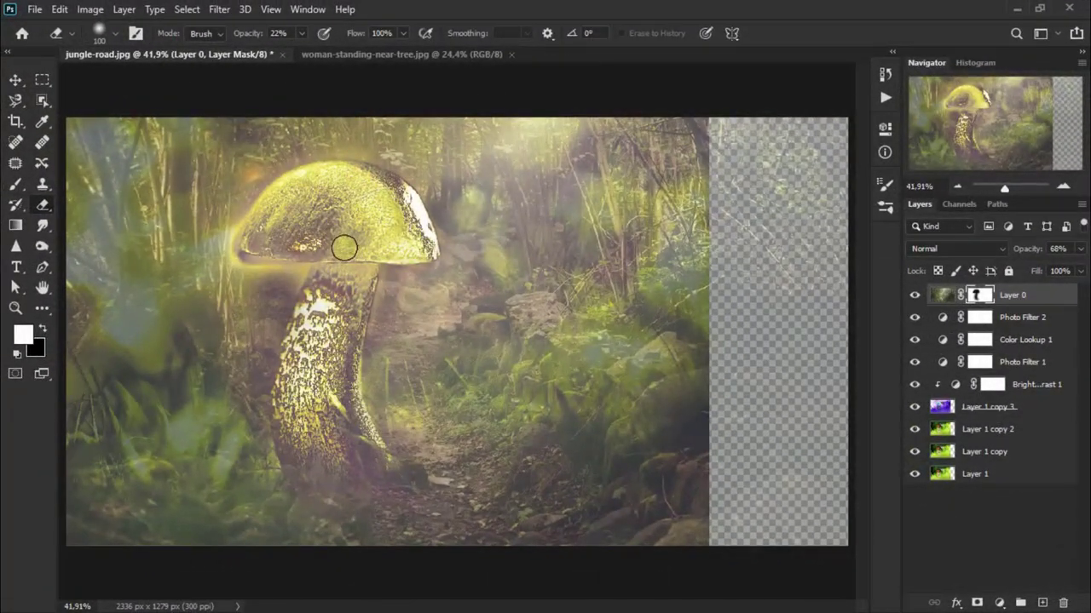
left_click(15, 82)
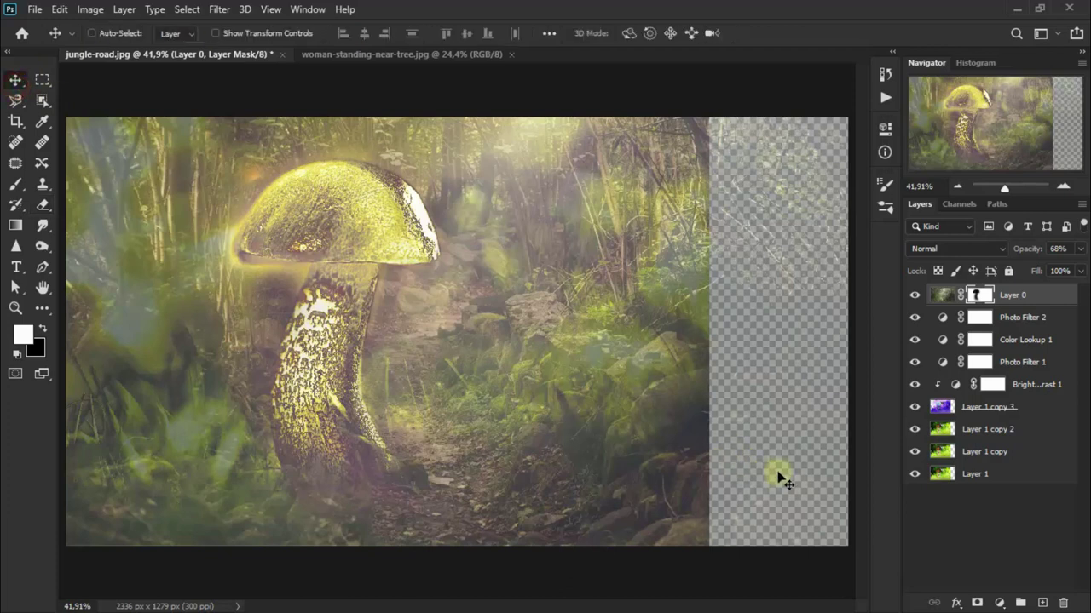
left_click(1080, 249)
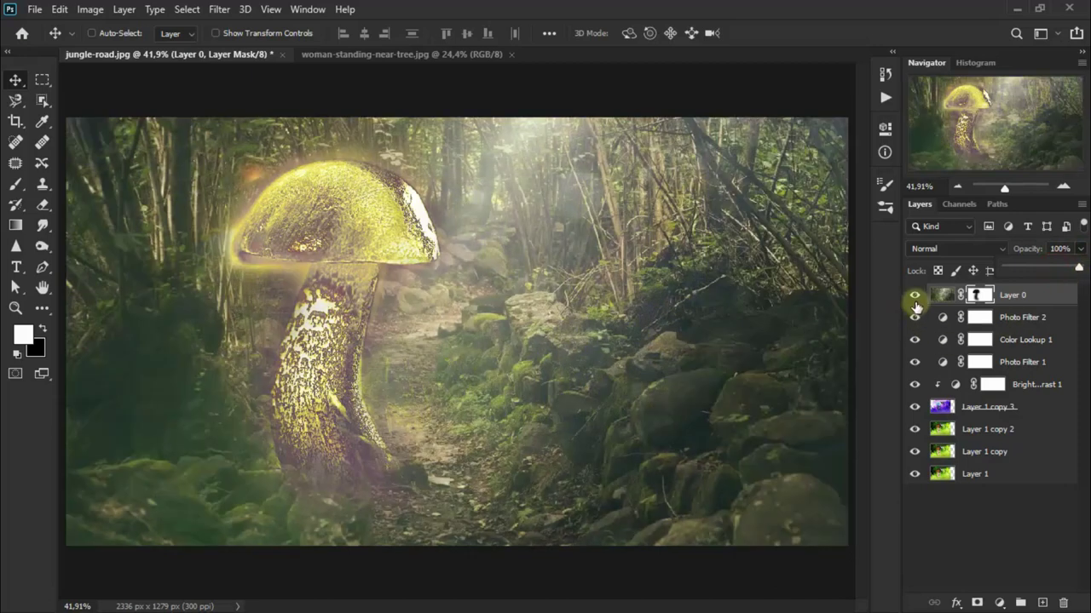
left_click(915, 297)
left_click(915, 295)
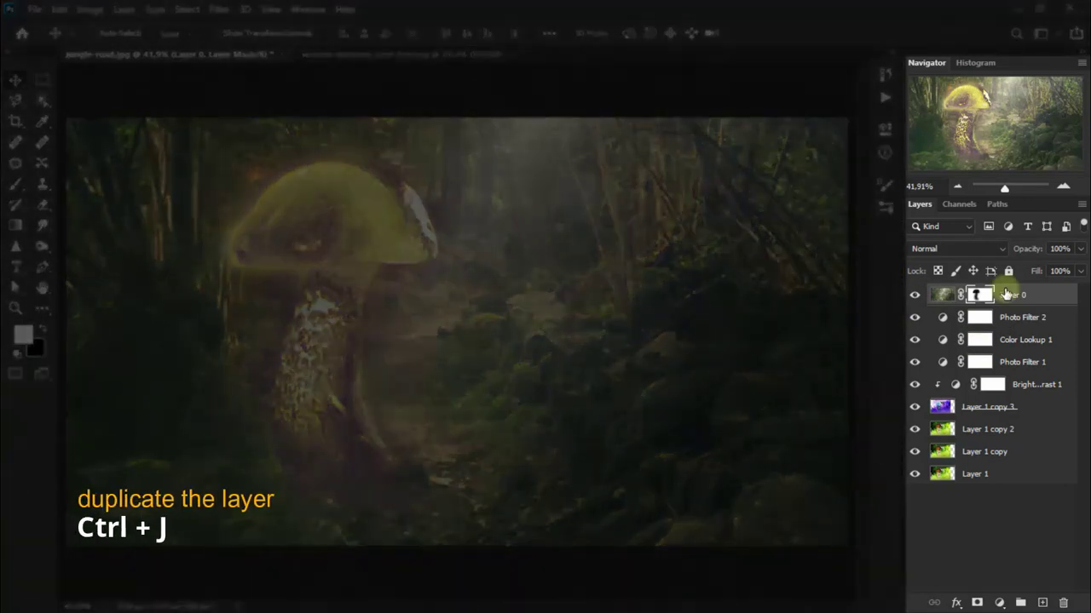
Step: Duplicate Layer 0, convert the copy to a smart object, and apply Surface Blur
key("ctrl+j")
key("d")
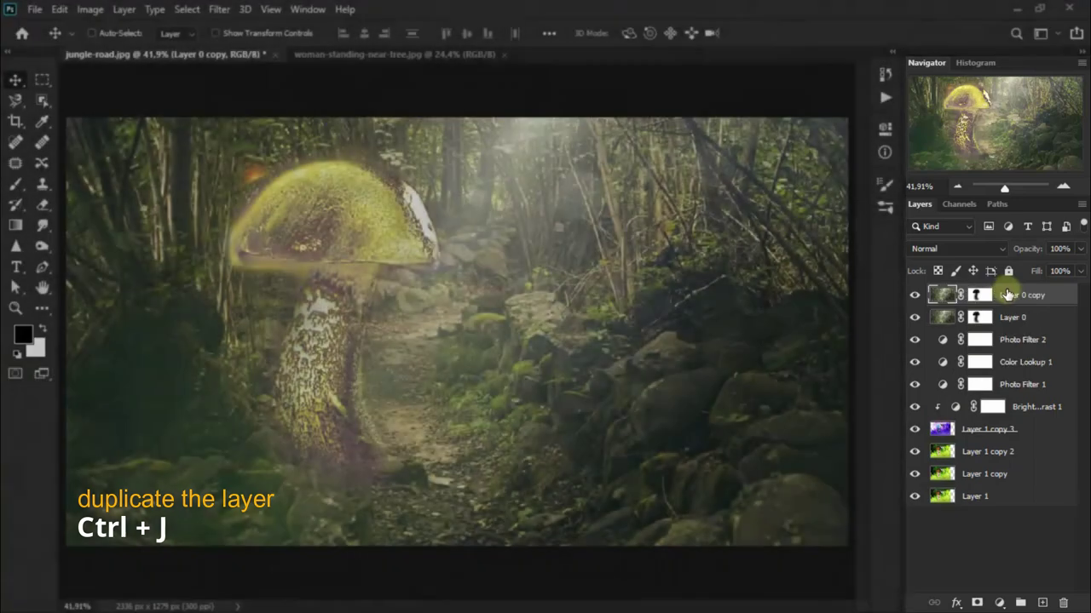
right_click(1007, 295)
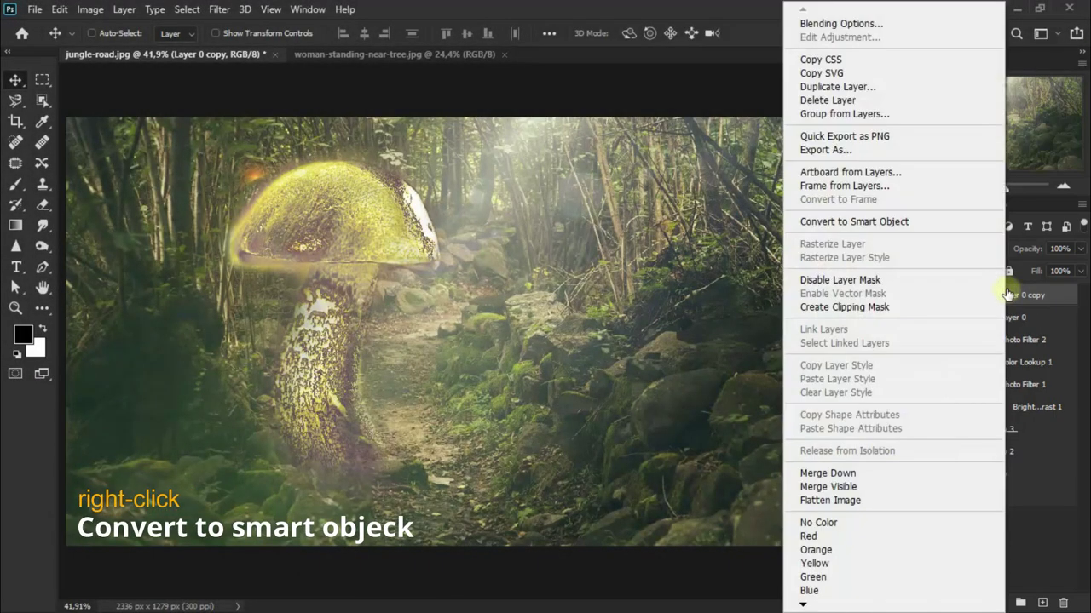
left_click(939, 220)
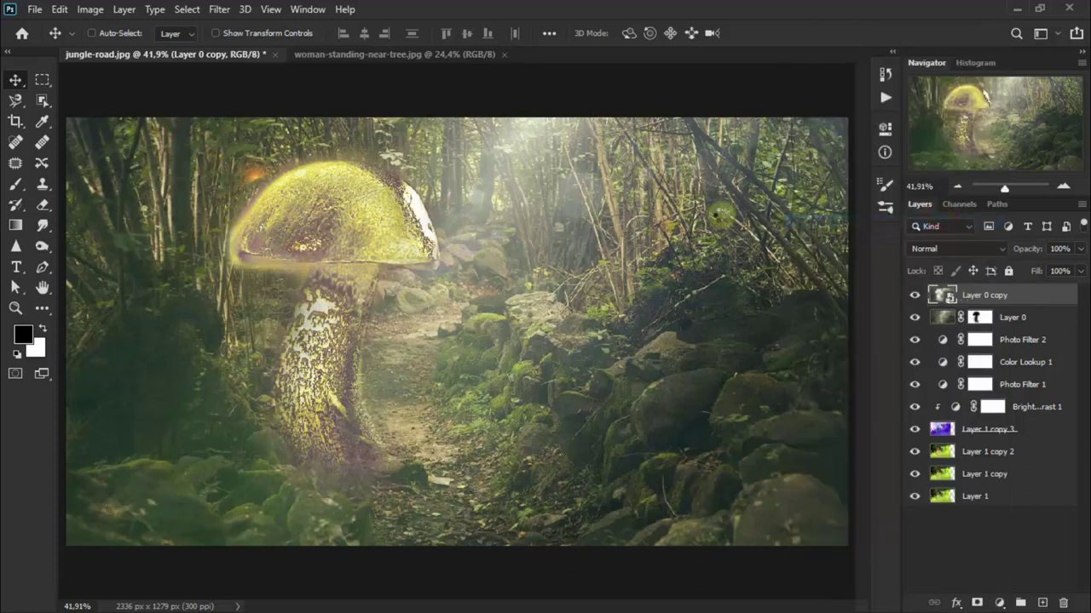
left_click(220, 12)
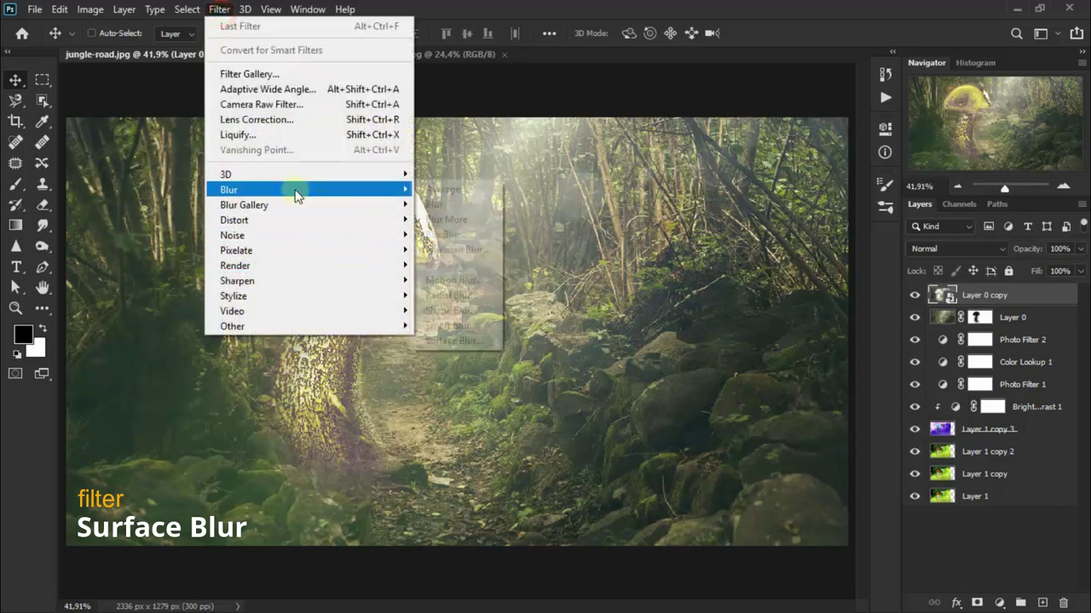
left_click(483, 341)
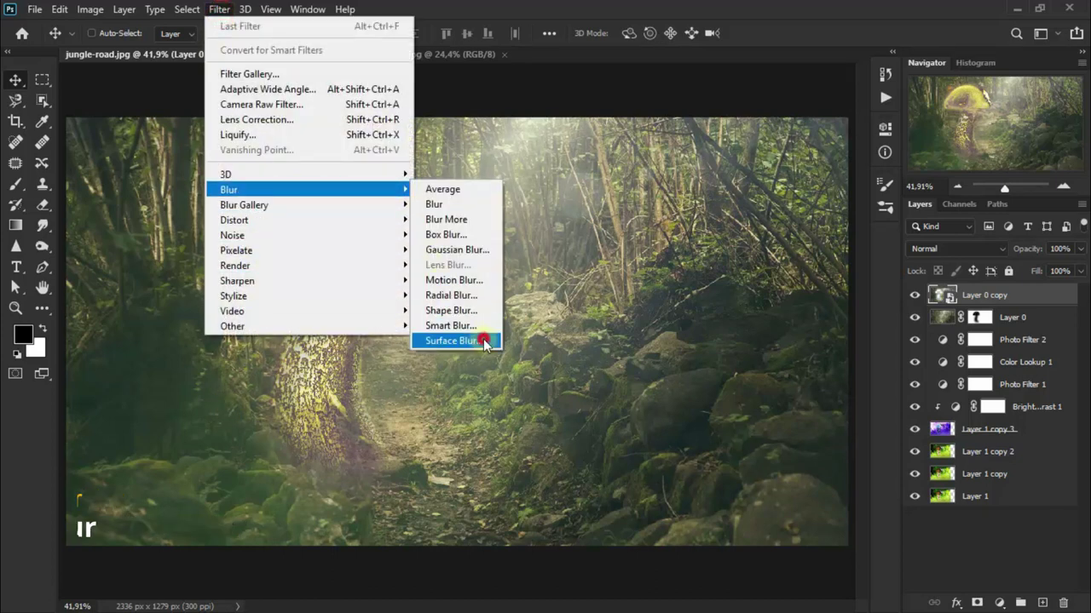
mouse_move(520, 243)
left_mouse_down()
mouse_move(522, 199)
mouse_move(541, 241)
left_mouse_up()
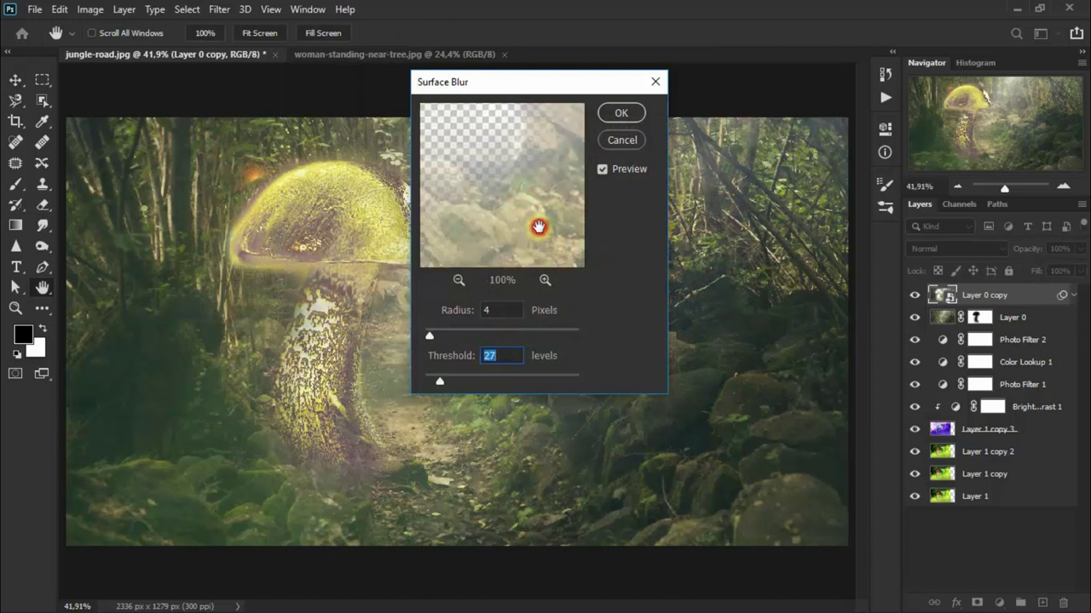
left_click(498, 313)
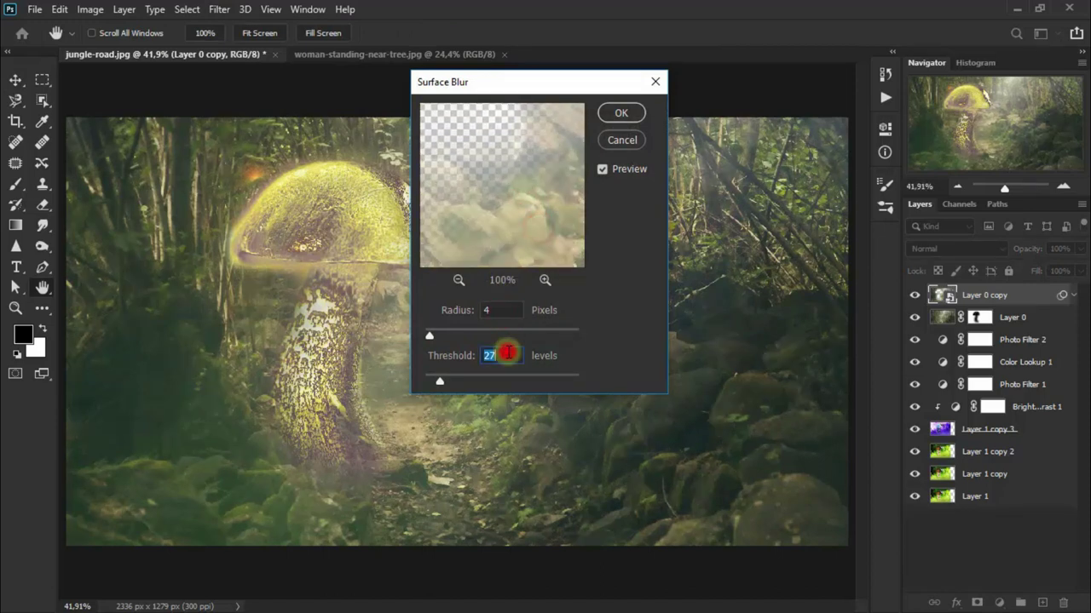
left_click(631, 114)
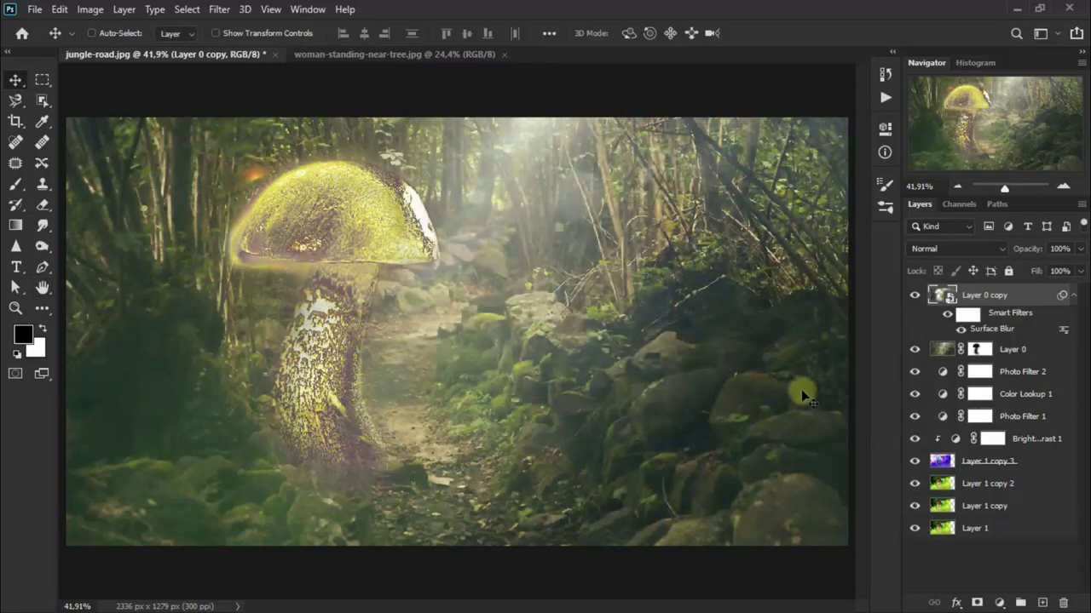
Step: Set Layer 0 copy to 88% opacity and collapse its smart filters
left_click(1079, 249)
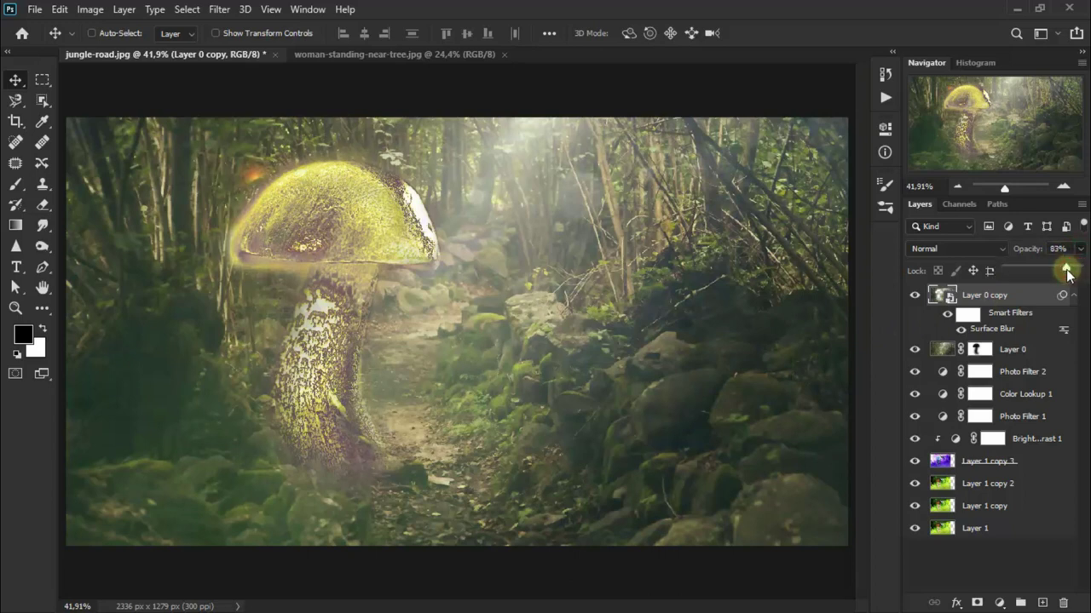
left_click(1056, 248)
type("88")
left_click(1056, 248)
left_click(915, 295)
left_click(915, 296)
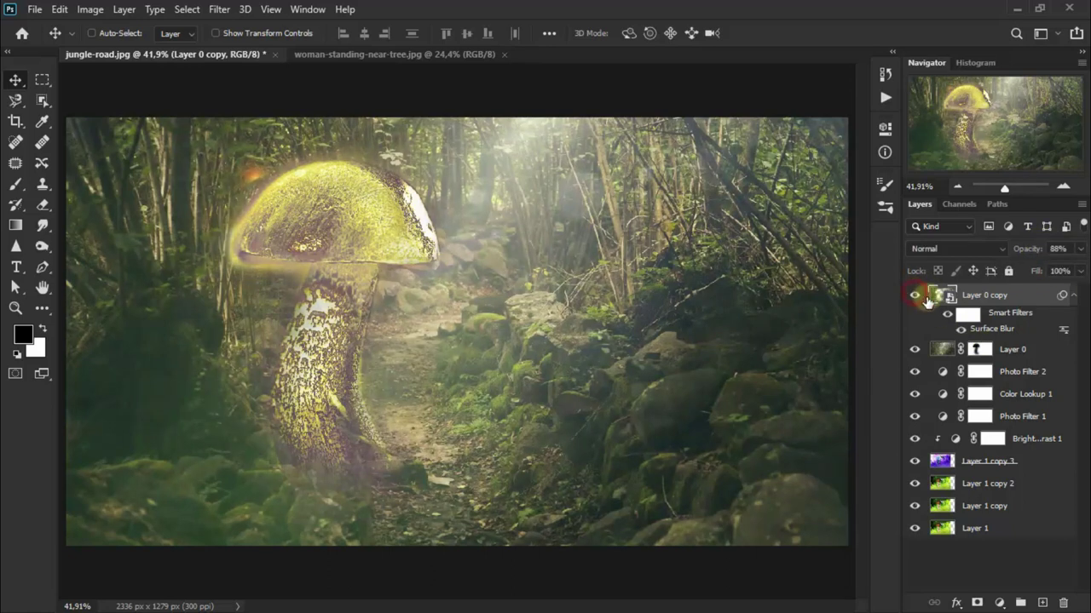
left_click(1074, 296)
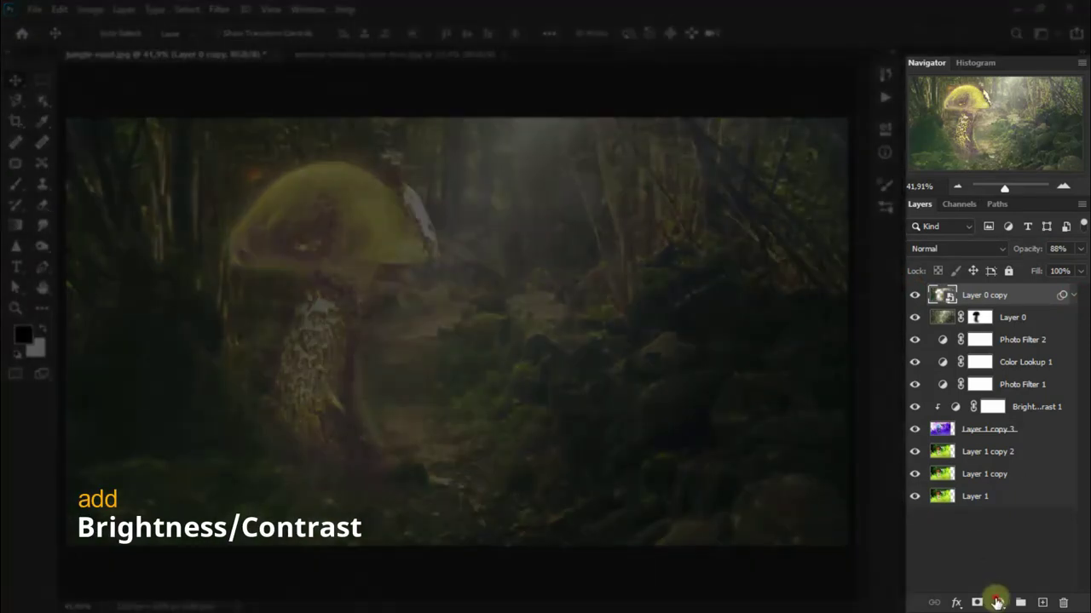
Step: Clip a Brightness/Contrast adjustment to Layer 0 copy with Brightness -84 and Contrast 100
left_click(999, 602)
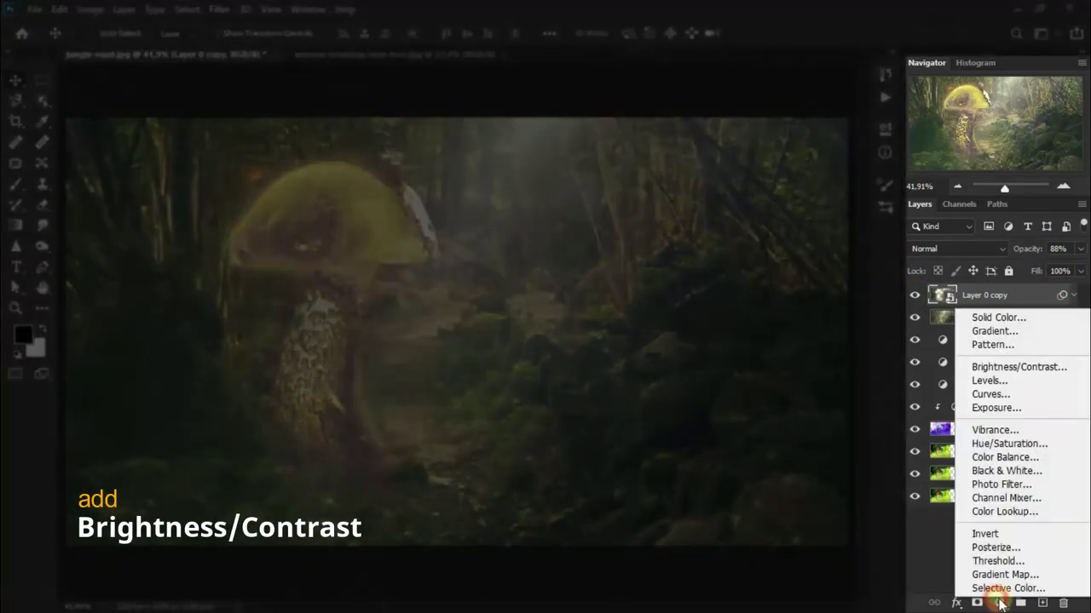
left_click(1044, 368)
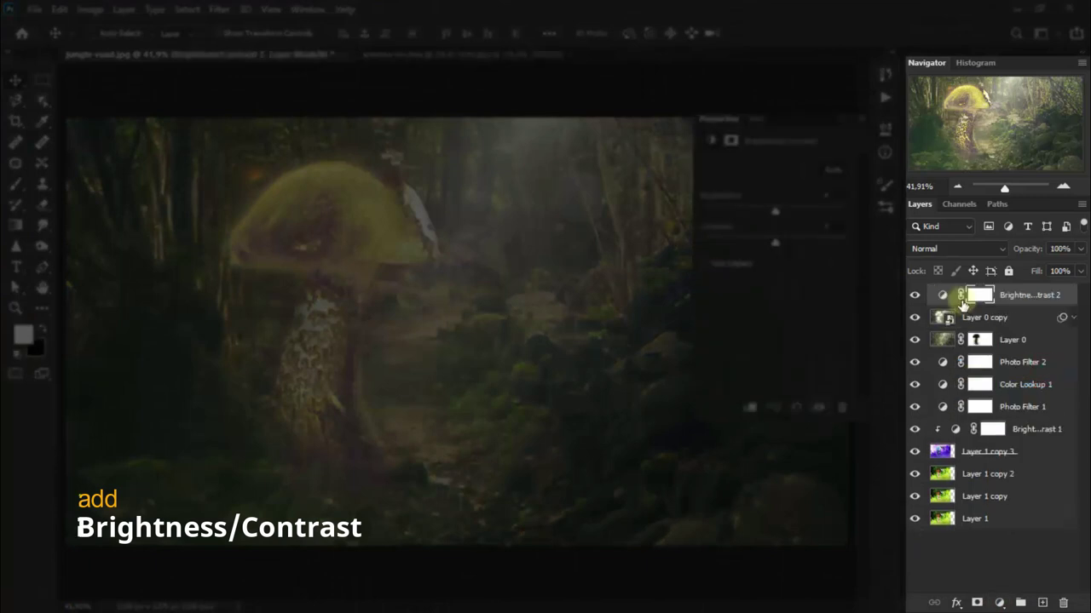
key("ctrl+alt+g")
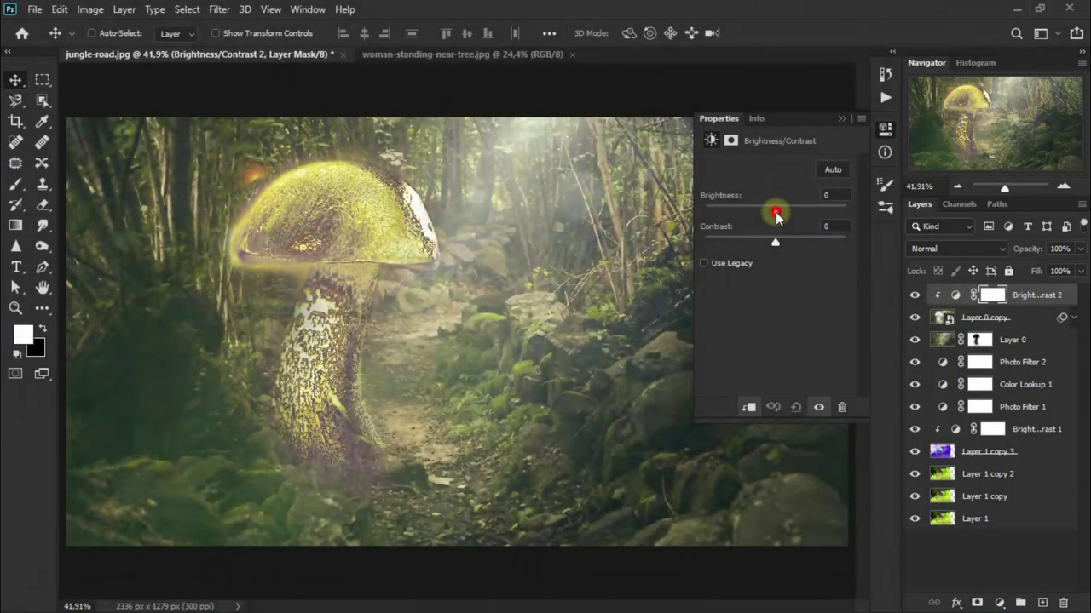
left_click_drag(775, 212, 713, 212)
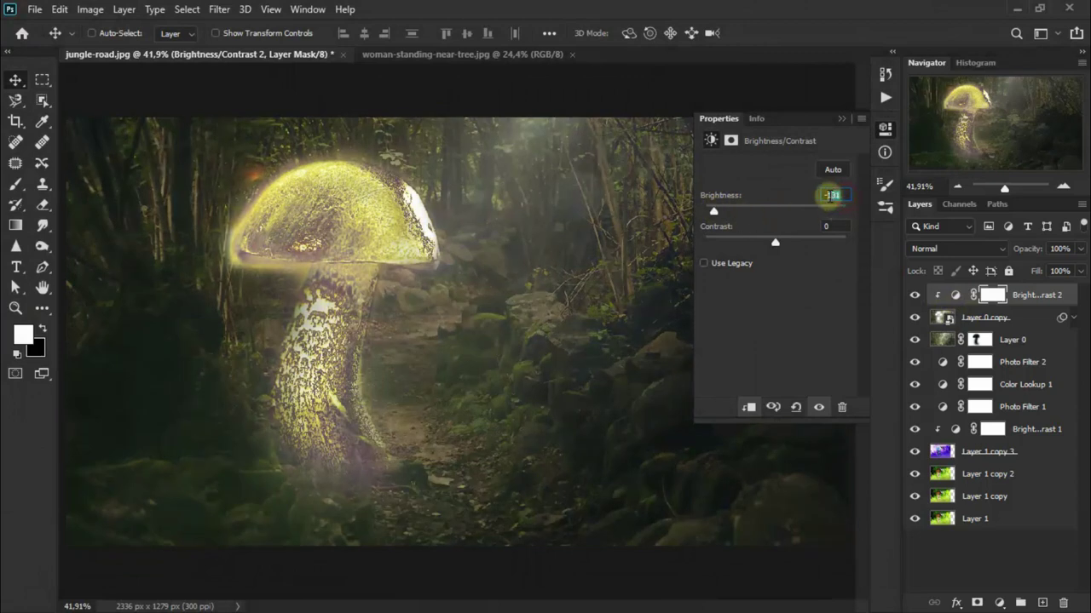
type("-10")
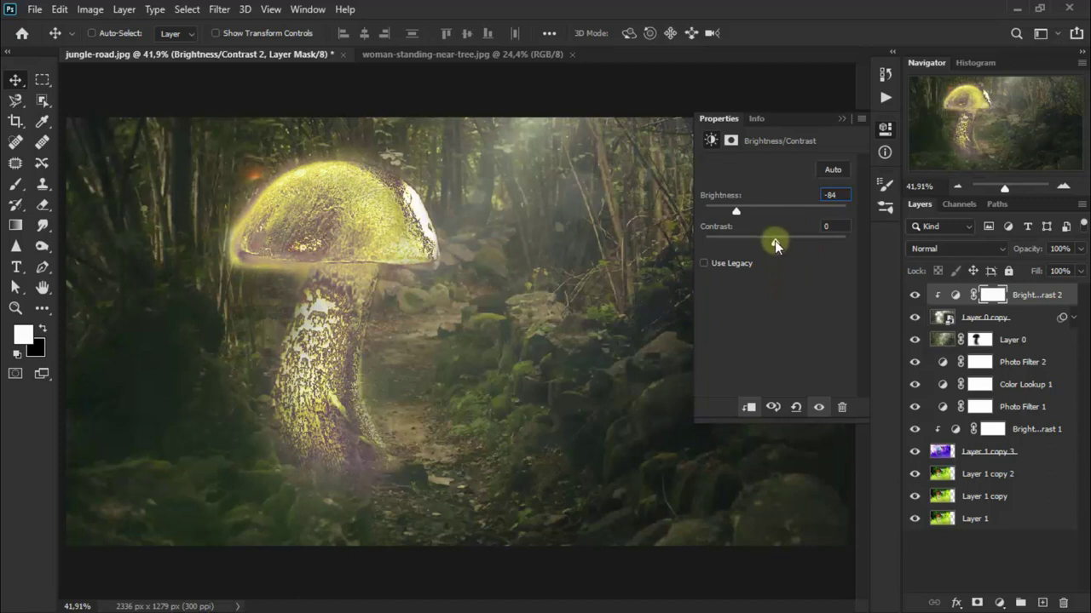
left_click_drag(774, 240, 869, 244)
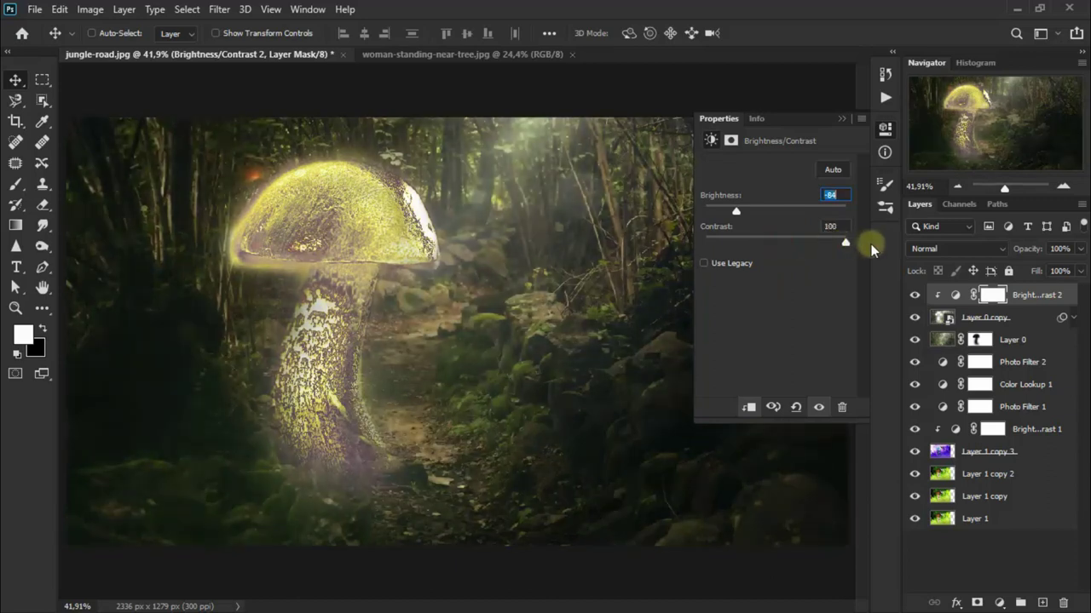
left_click(842, 226)
left_click(842, 117)
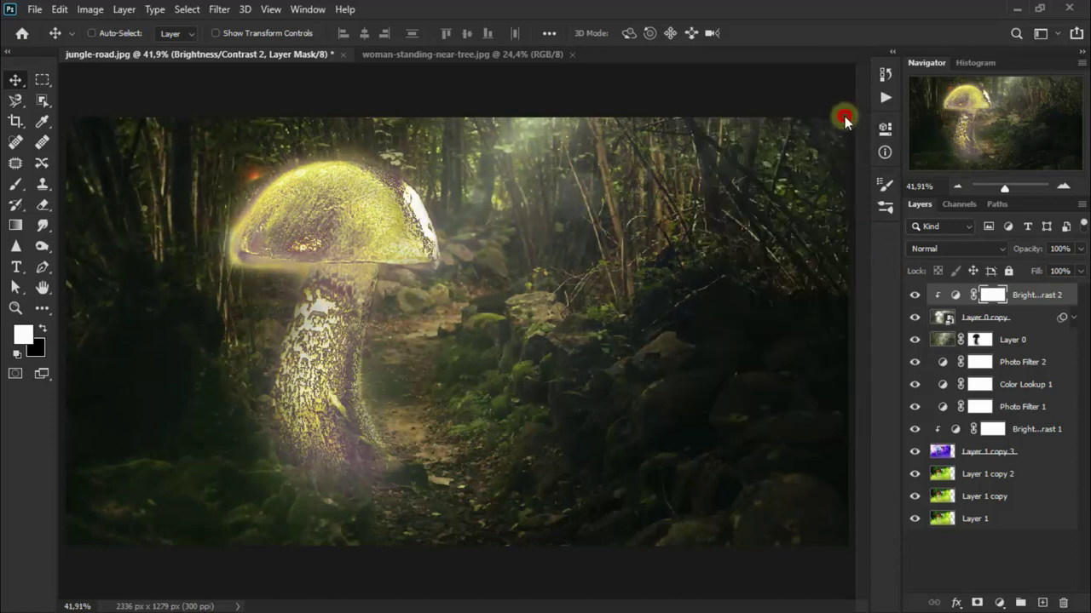
left_click(914, 295)
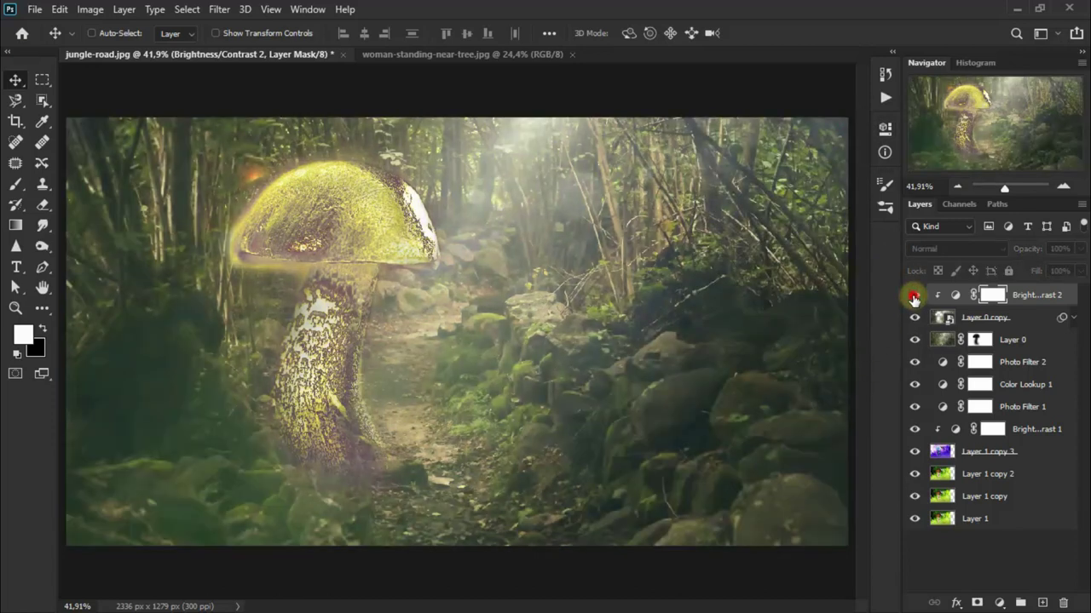
left_click(914, 296)
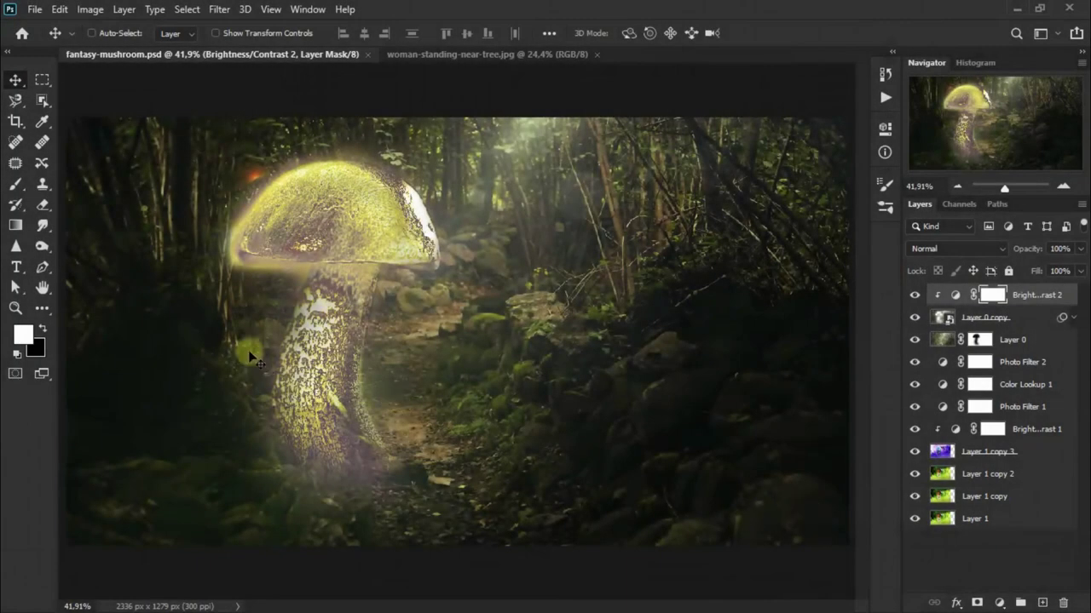
Step: Select the woman in white in woman-standing-near-tree.jpg with the Object Selection tool
left_click(537, 58)
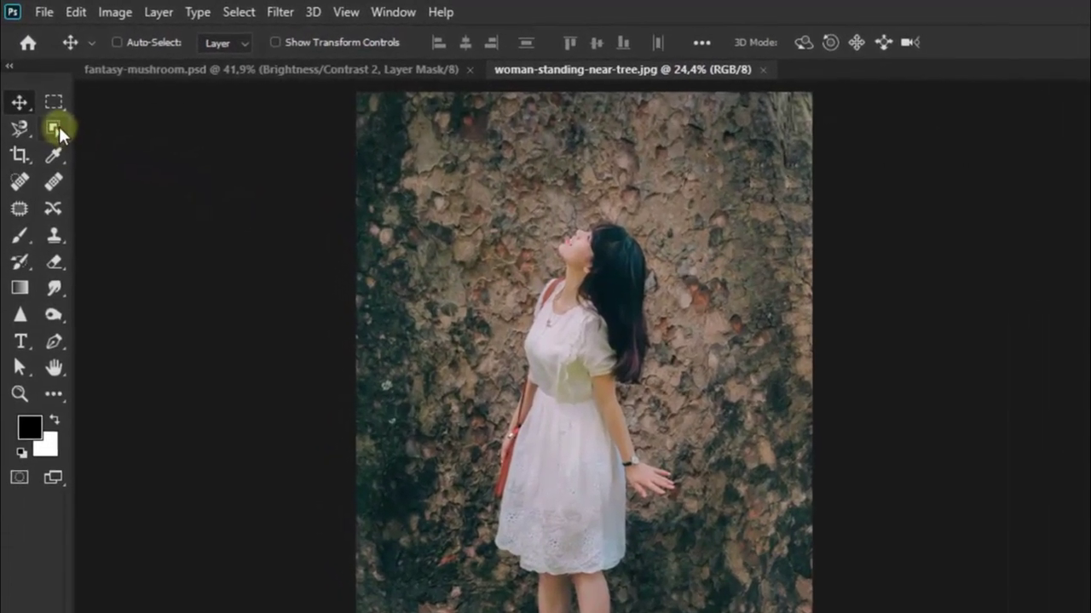
left_click(49, 115)
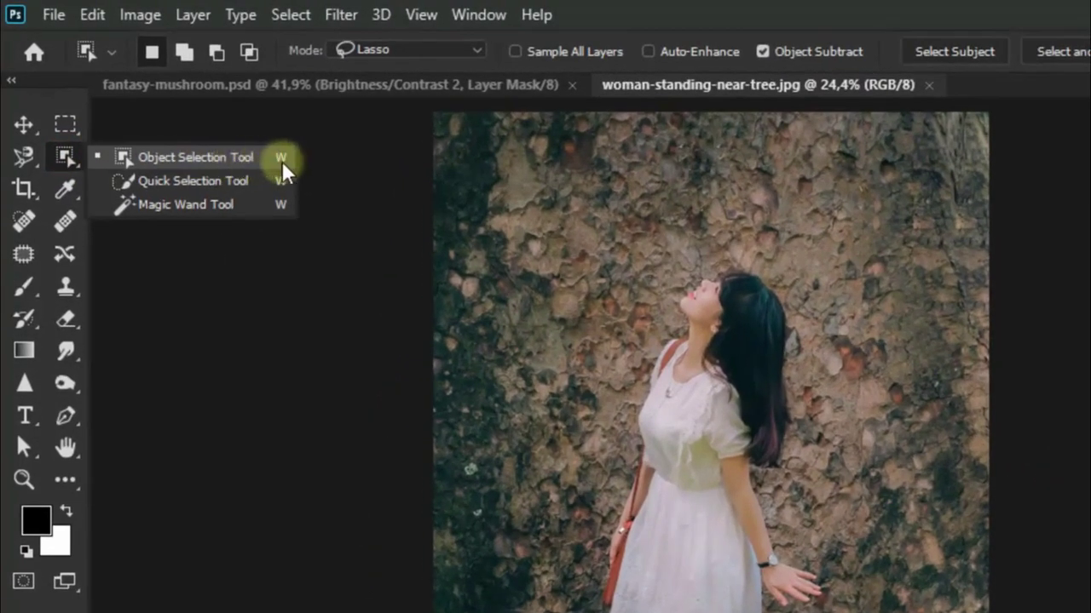
left_click(282, 161)
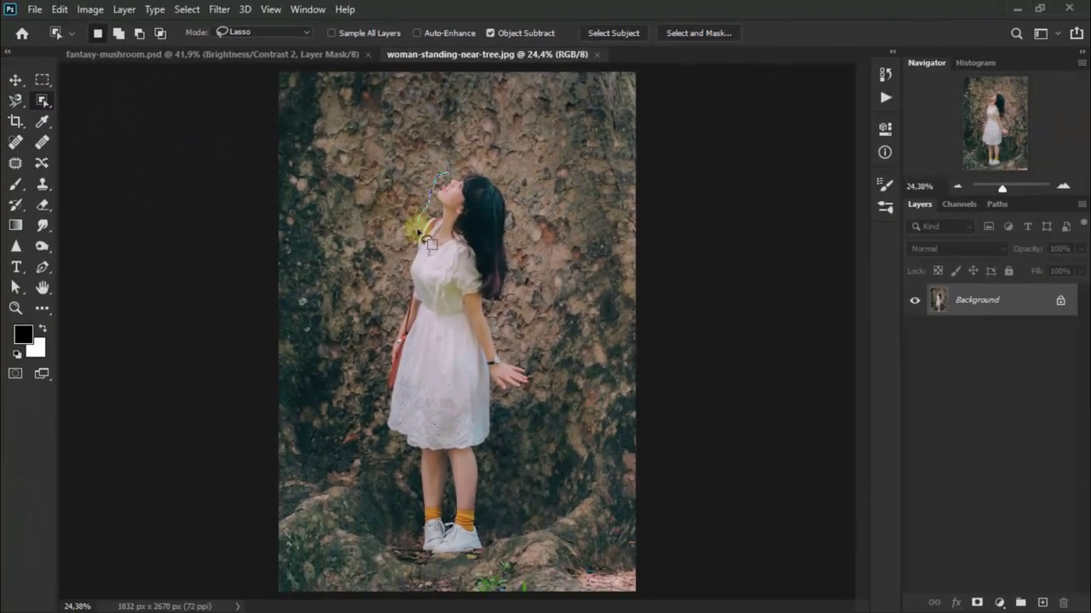
mouse_move(543, 209)
left_mouse_down()
mouse_move(386, 328)
mouse_move(489, 565)
mouse_move(503, 175)
mouse_move(436, 175)
left_mouse_up()
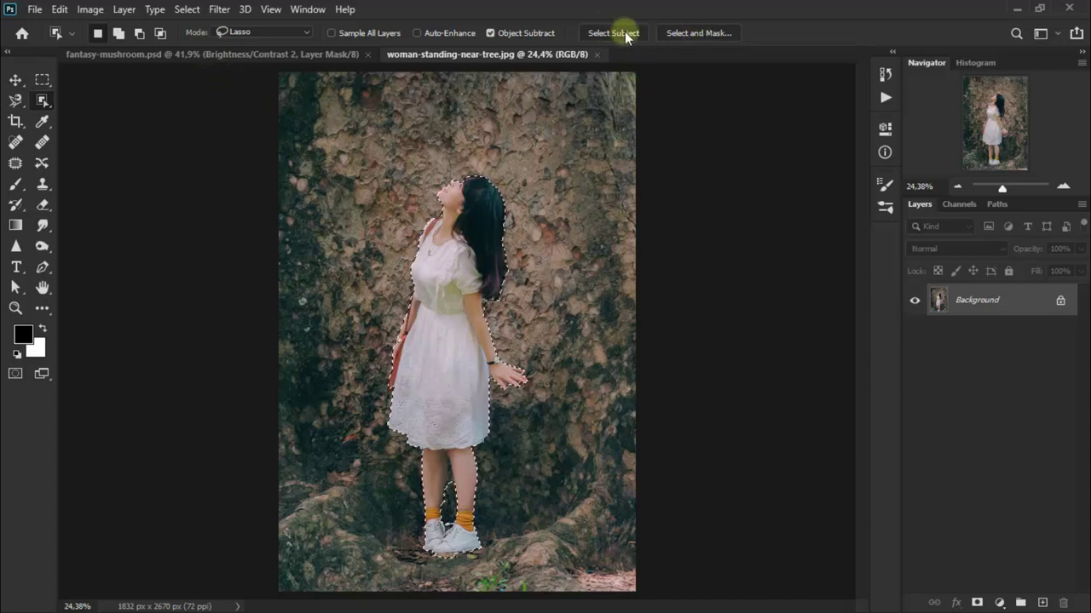
Step: Refine the selection with Radius 6 px and Feather 2.6 px, outputting a masked layer
left_click(707, 37)
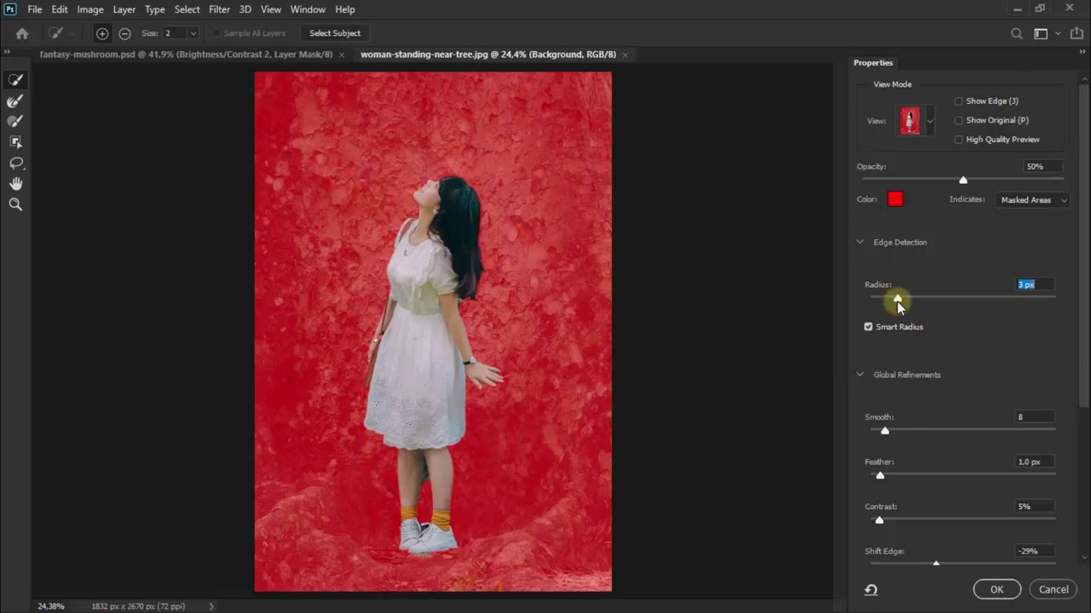
left_click_drag(892, 300, 925, 305)
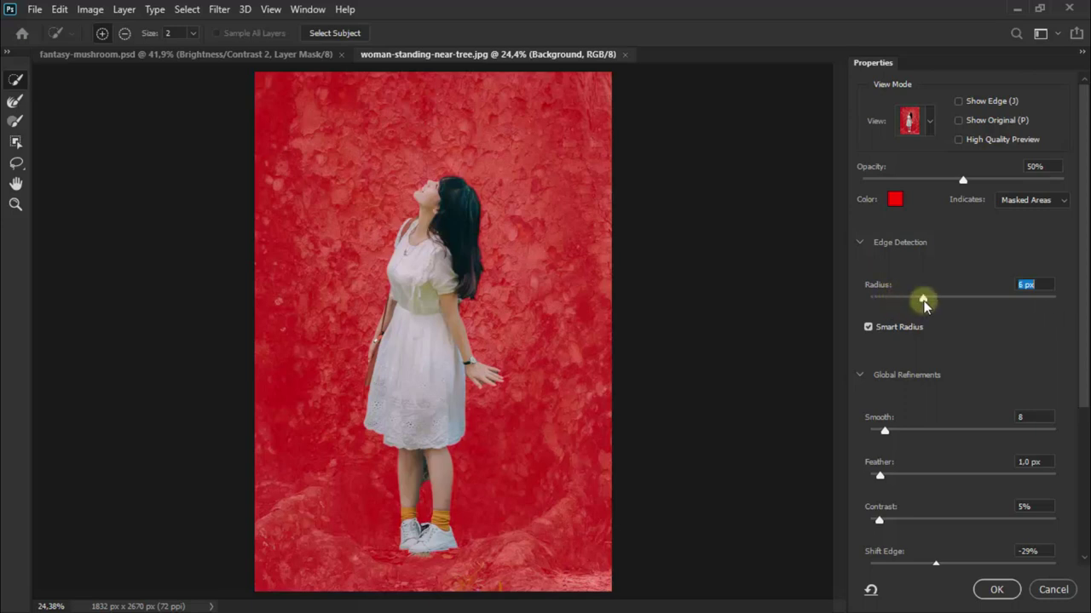
left_click_drag(896, 482, 900, 479)
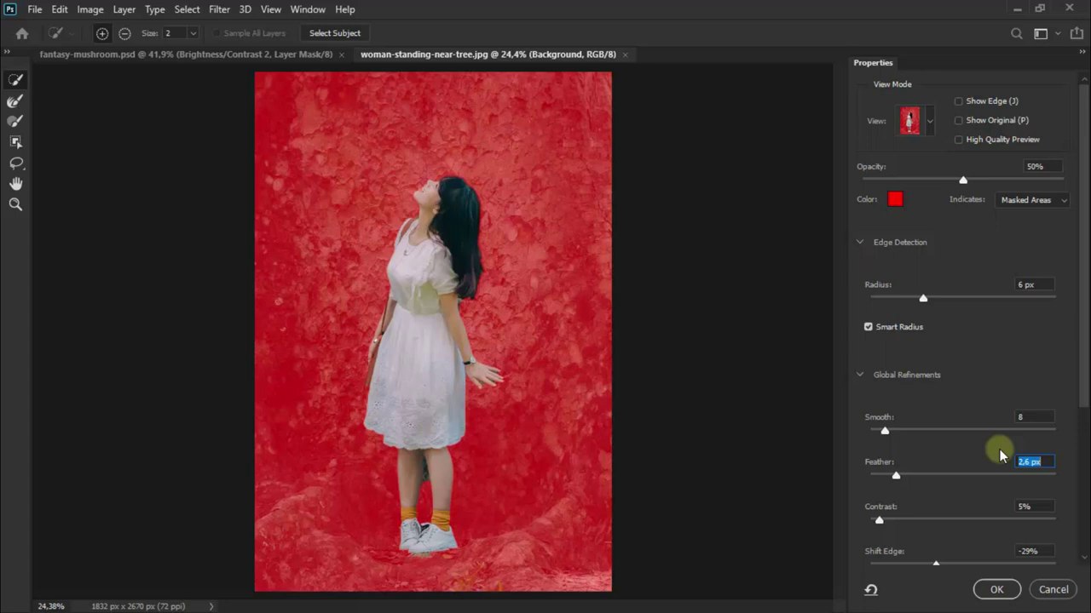
left_click(996, 590)
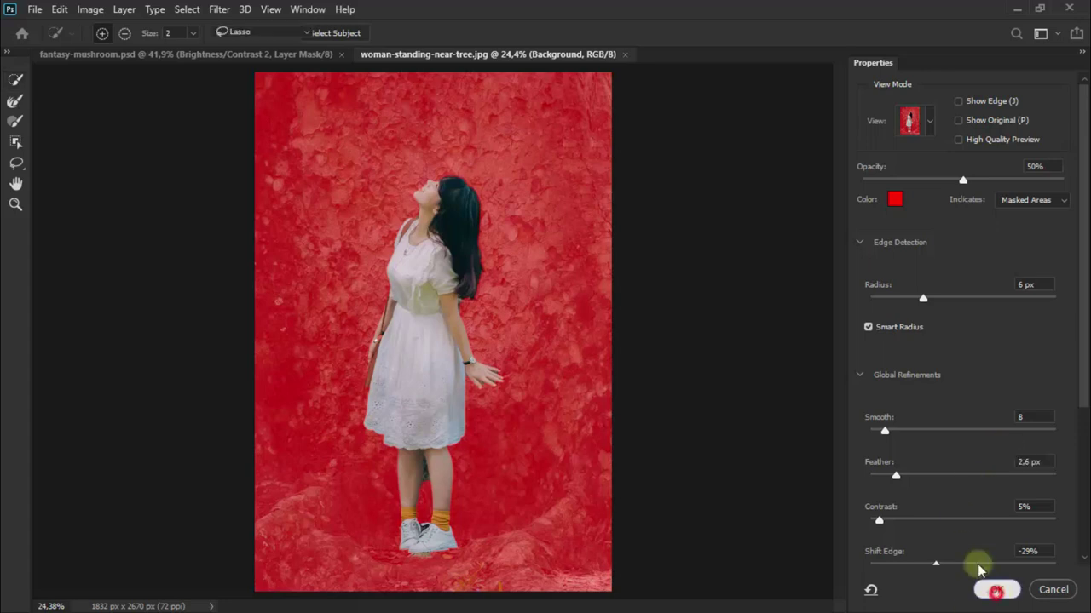
Step: Bring the cut-out woman into fantasy-mushroom.psd, then scale her down and place her on the path
left_click(14, 80)
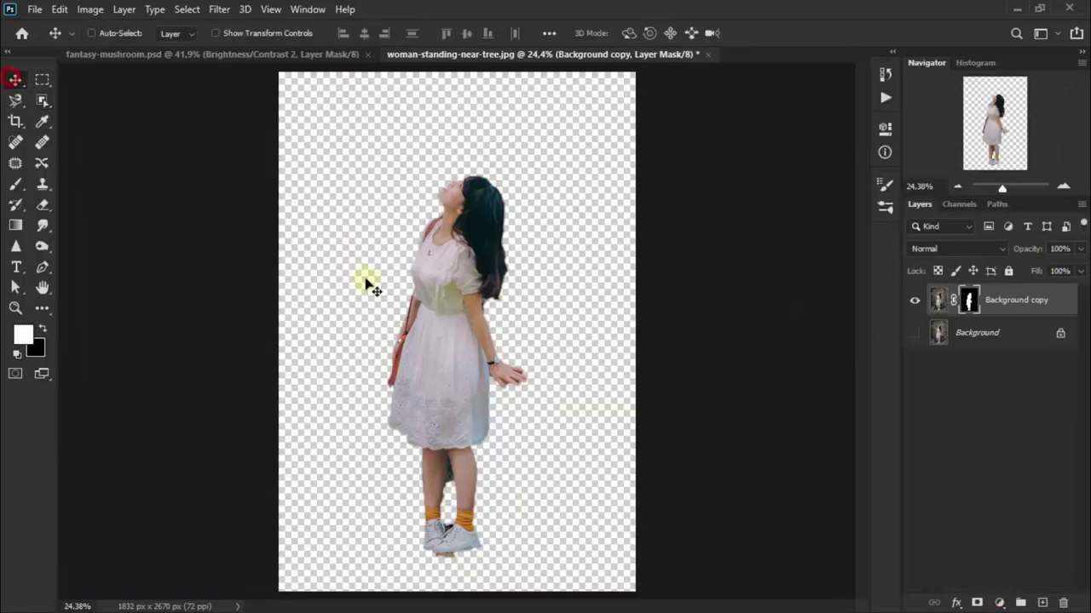
left_click_drag(454, 315, 540, 358)
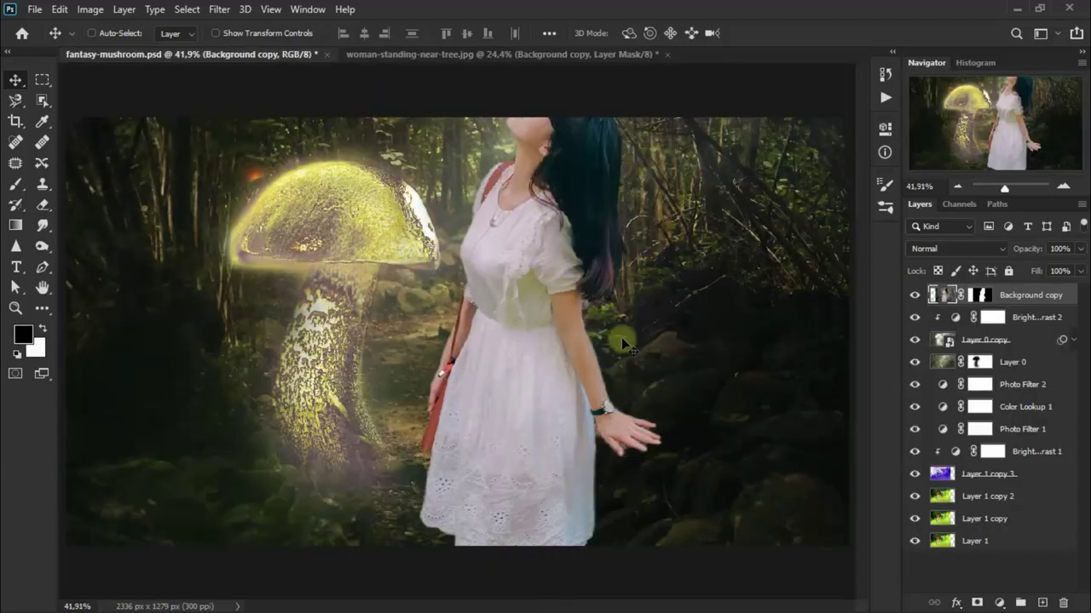
key("ctrl+t")
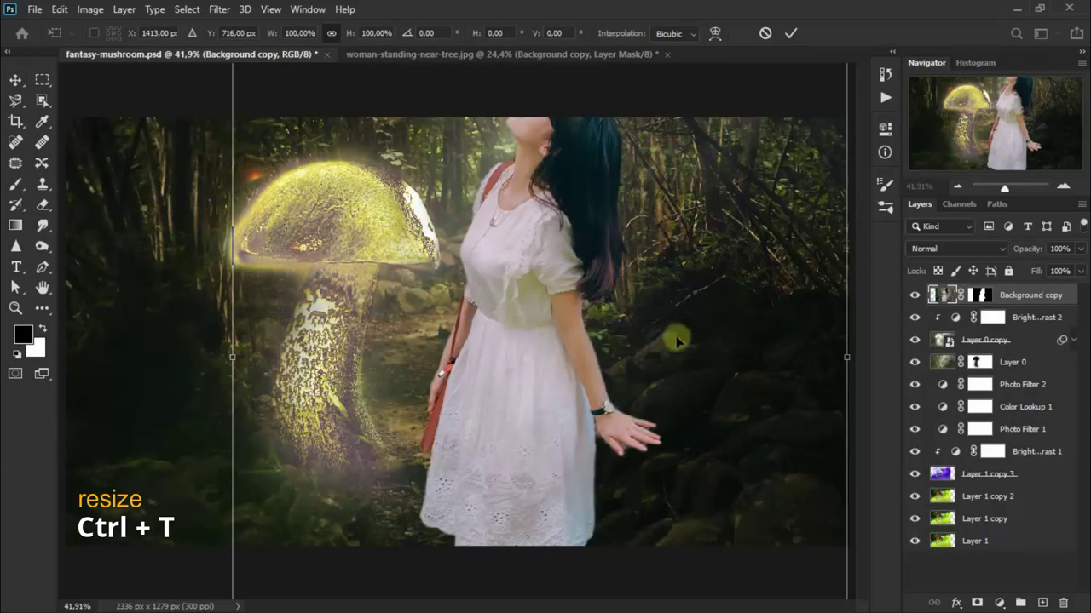
mouse_move(846, 357)
left_mouse_down()
mouse_move(349, 379)
mouse_move(450, 418)
left_mouse_up()
left_click_drag(504, 486, 475, 468)
left_click_drag(457, 411, 513, 395)
left_click_drag(452, 373, 454, 372)
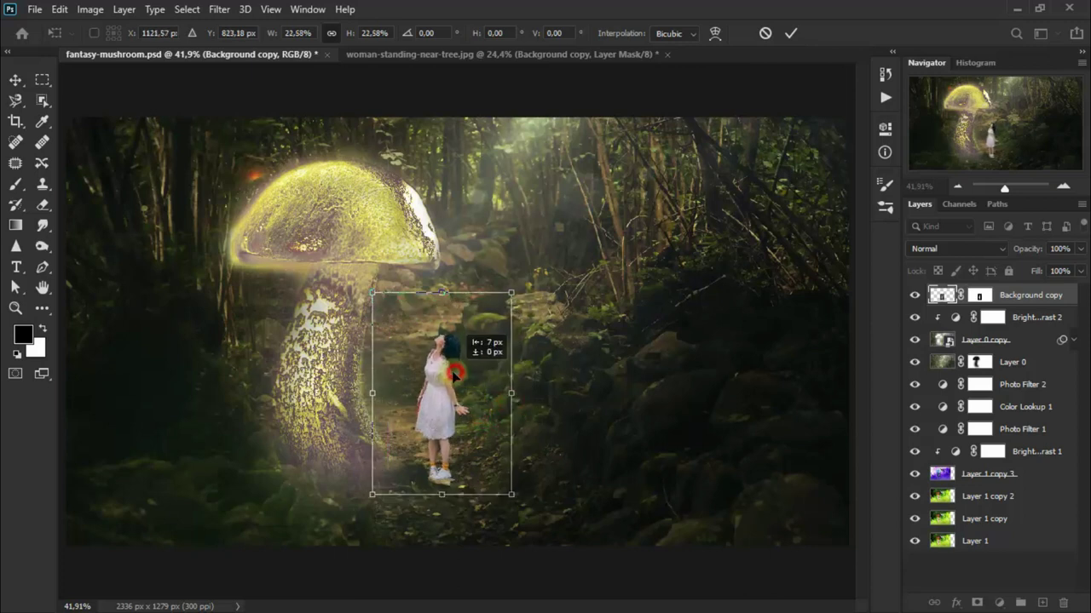
left_click(15, 80)
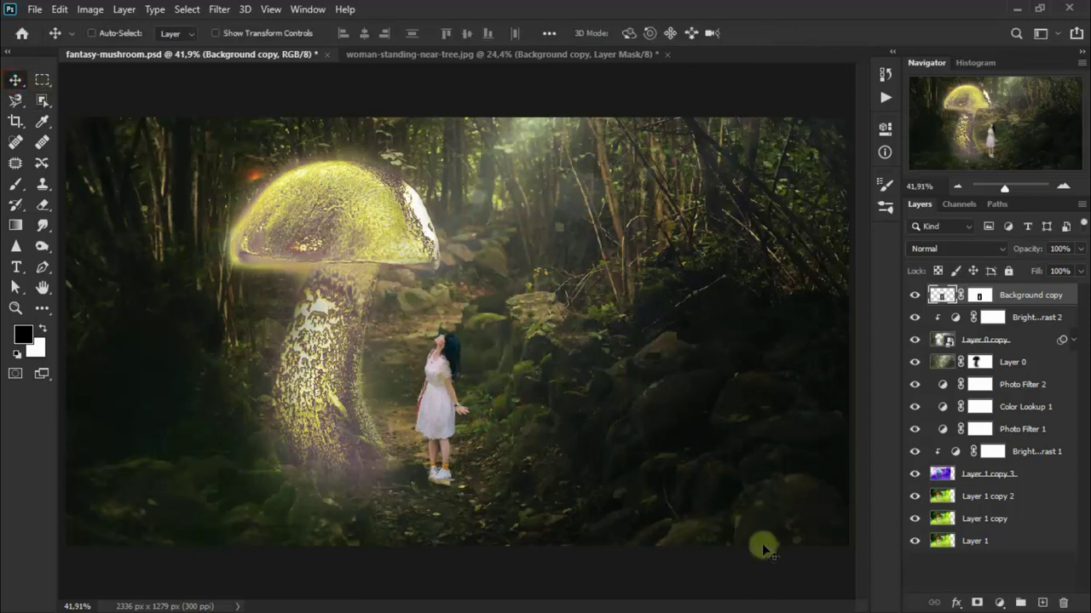
Step: Target her layer mask with white as the paint colour, and close the woman photo without saving
key("ctrl+backslash")
key("x")
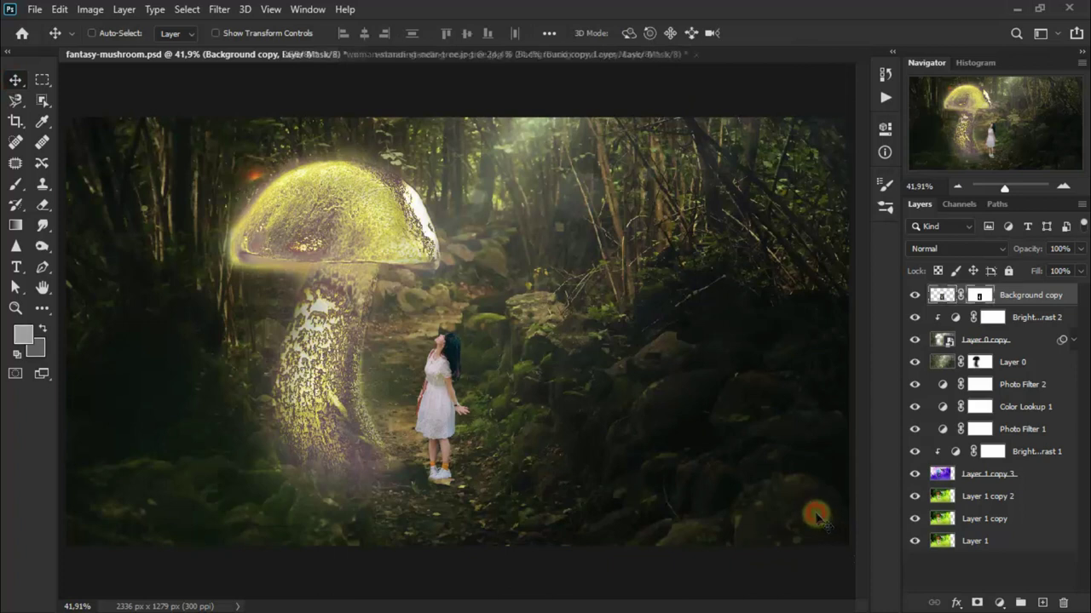
left_click(554, 53)
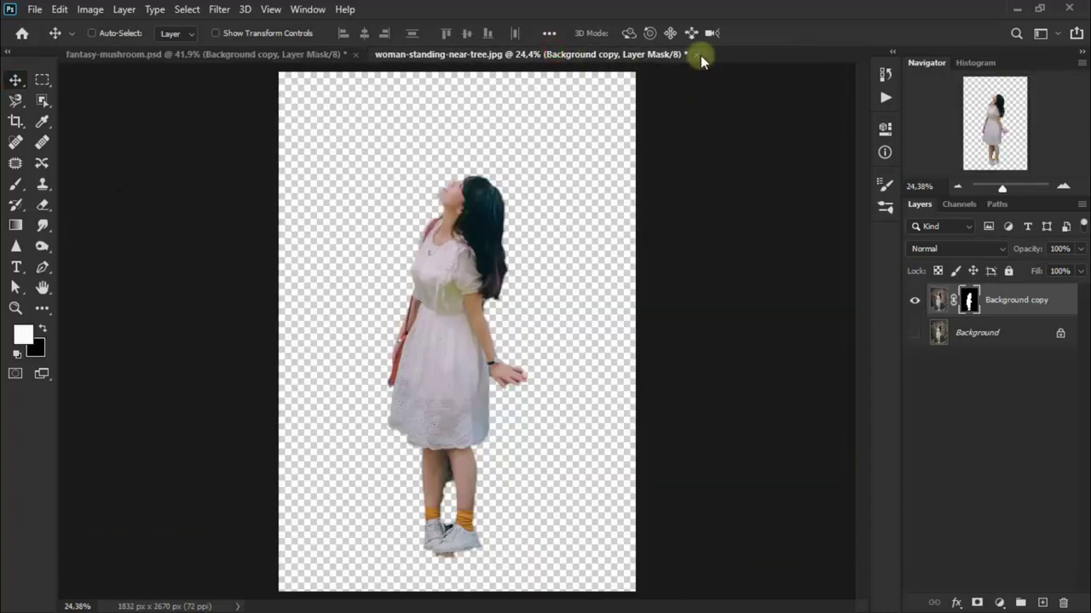
left_click(699, 54)
left_click(560, 244)
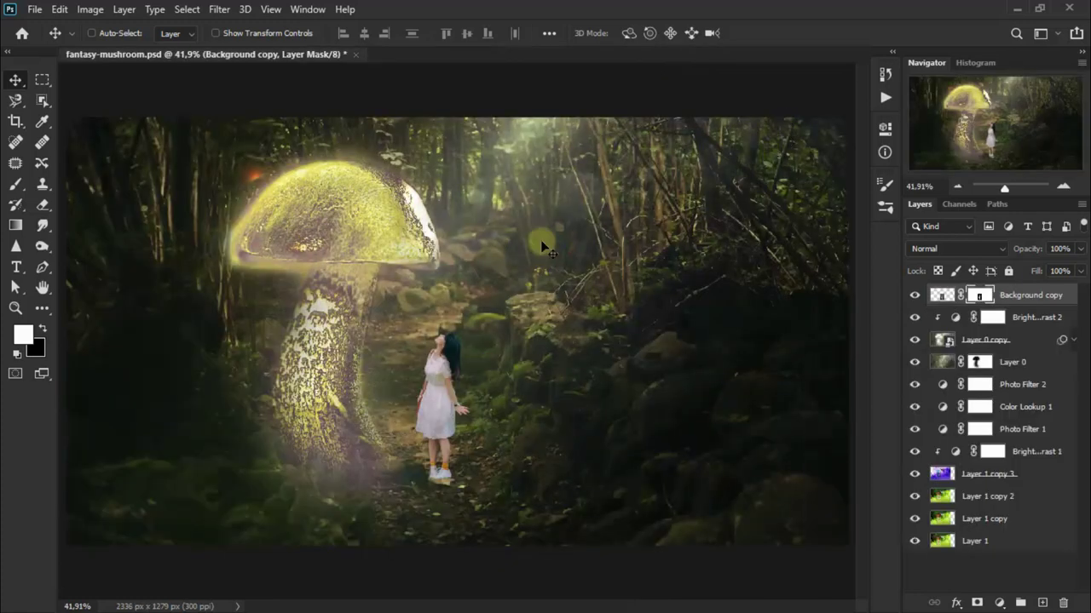
Step: Shrink the woman to about 88% and move her down onto the path
key("ctrl+t")
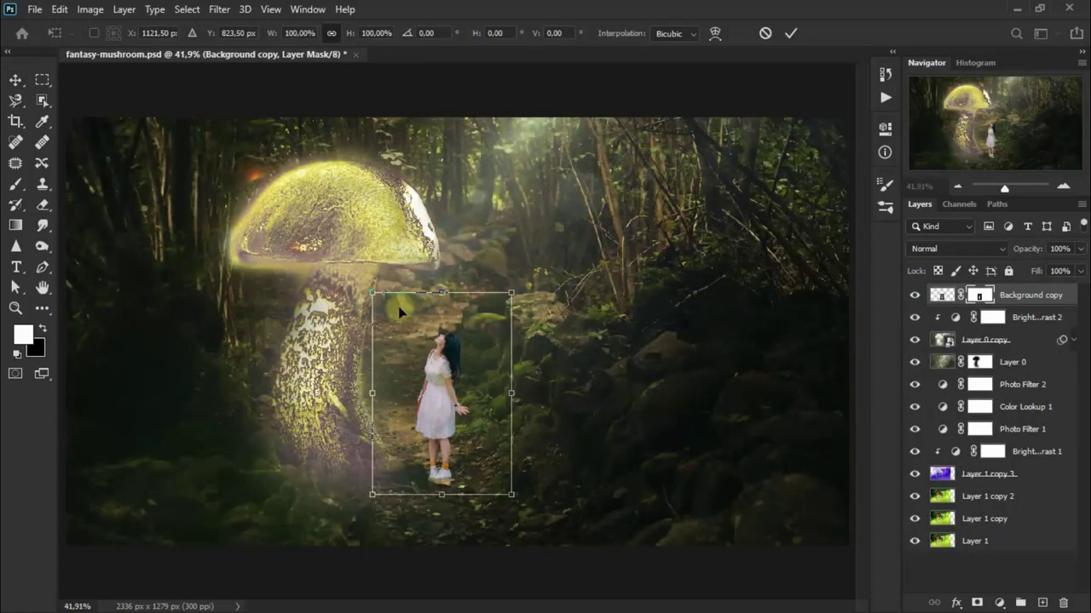
left_click_drag(371, 291, 393, 317)
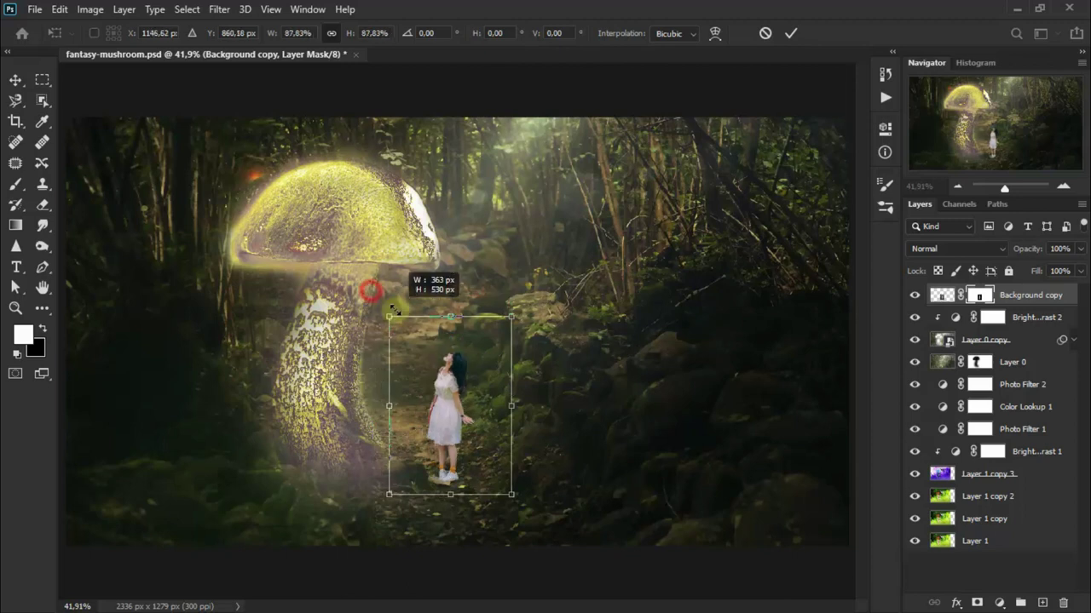
left_click(16, 80)
left_click_drag(448, 413, 449, 426)
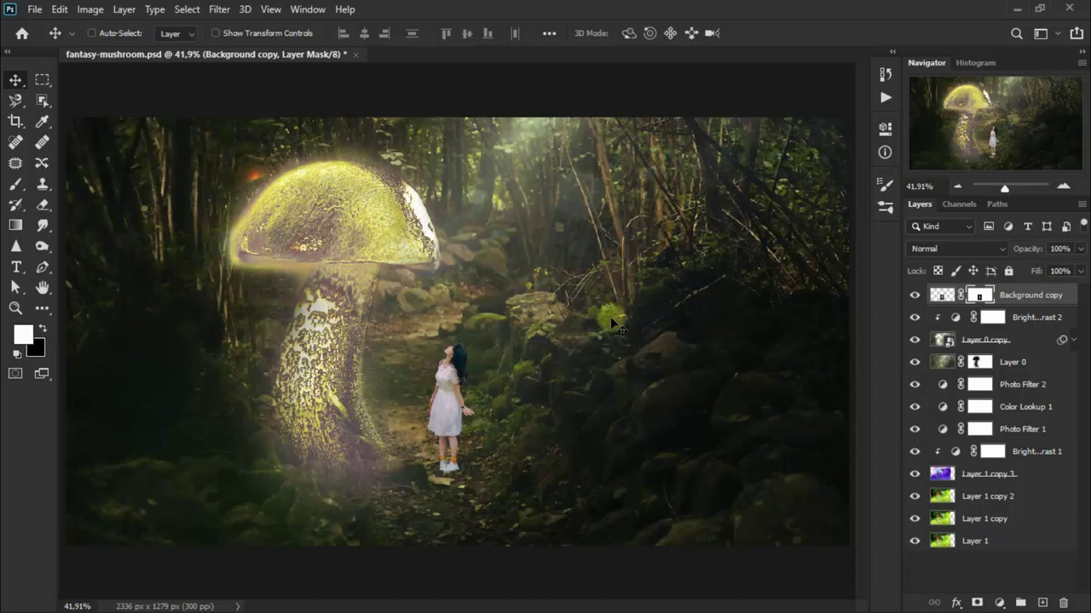
Step: Erase patches of her layer mask near the path with the Eraser at 22% opacity
left_click(41, 209)
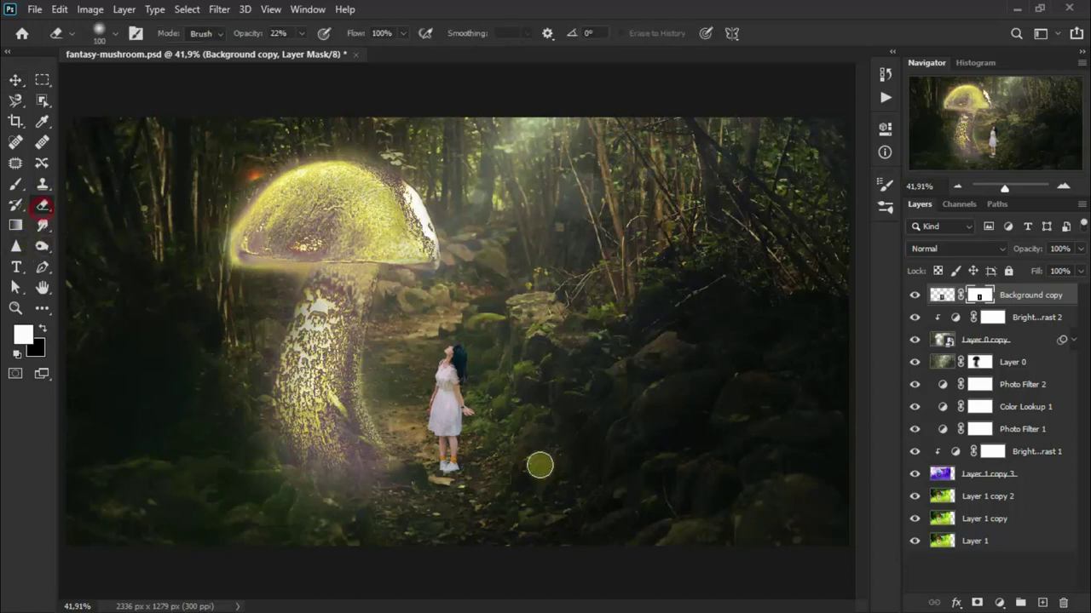
left_click(511, 341)
left_click(506, 429)
left_click(504, 359)
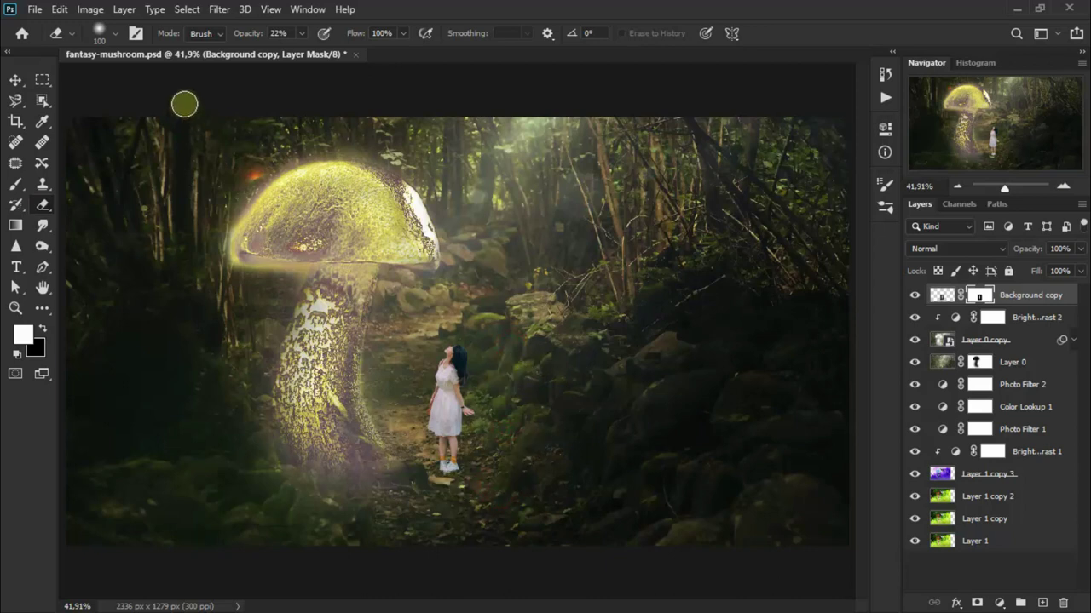
left_click(16, 80)
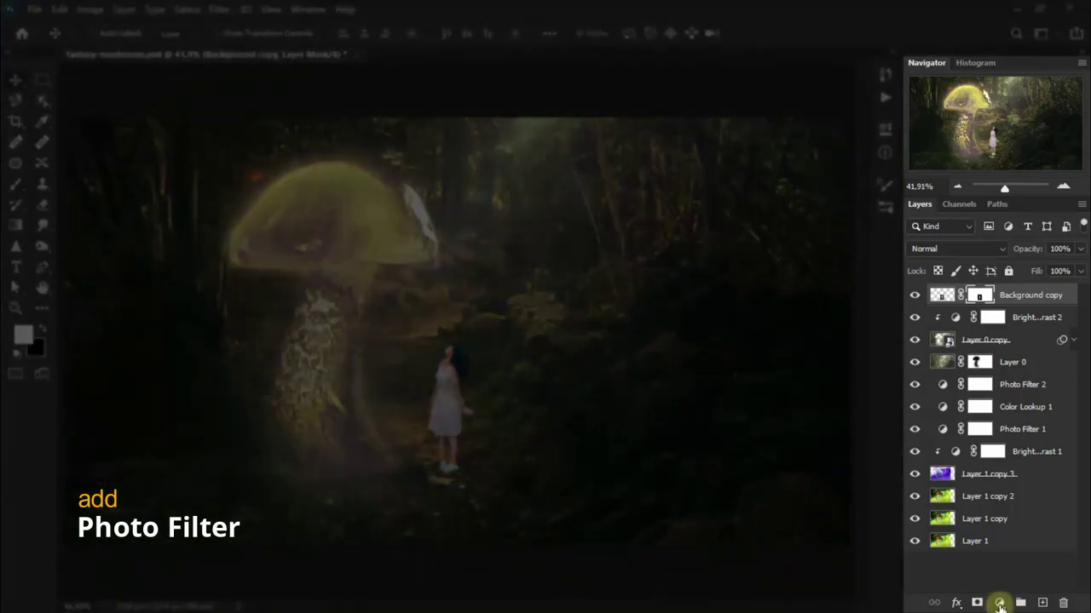
Step: Add a Photo Filter clipped to the woman's layer, set to Deep Yellow at 45% density
left_click(999, 602)
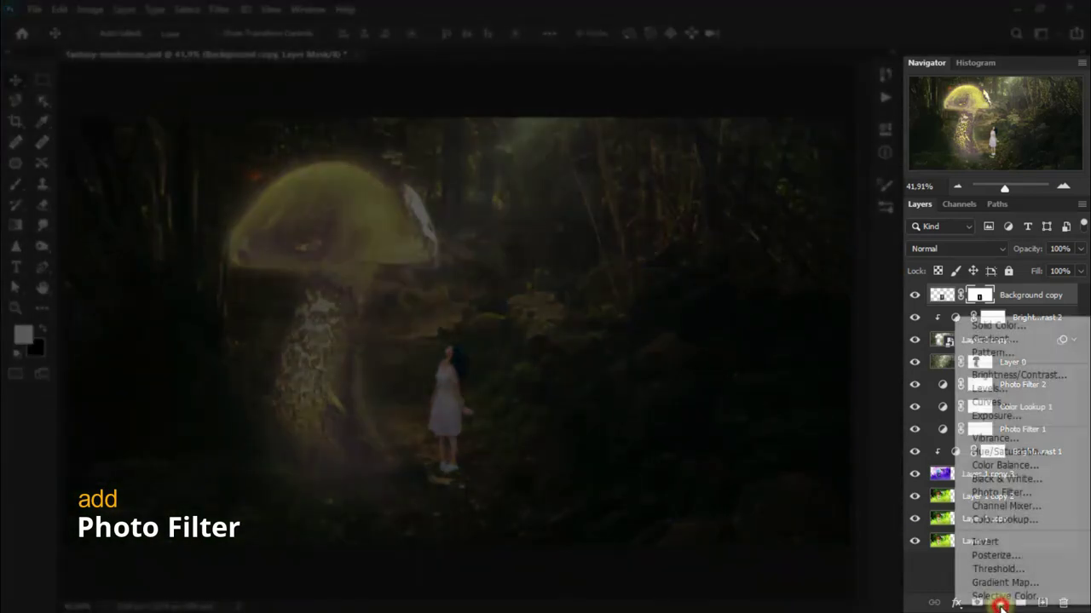
left_click(1001, 493)
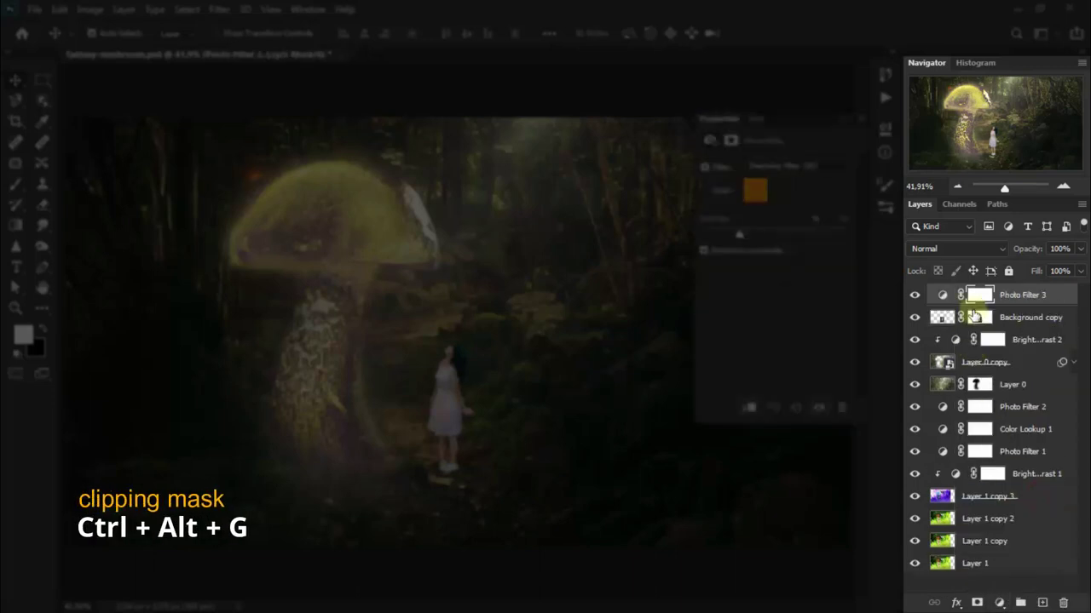
key("ctrl+alt+g")
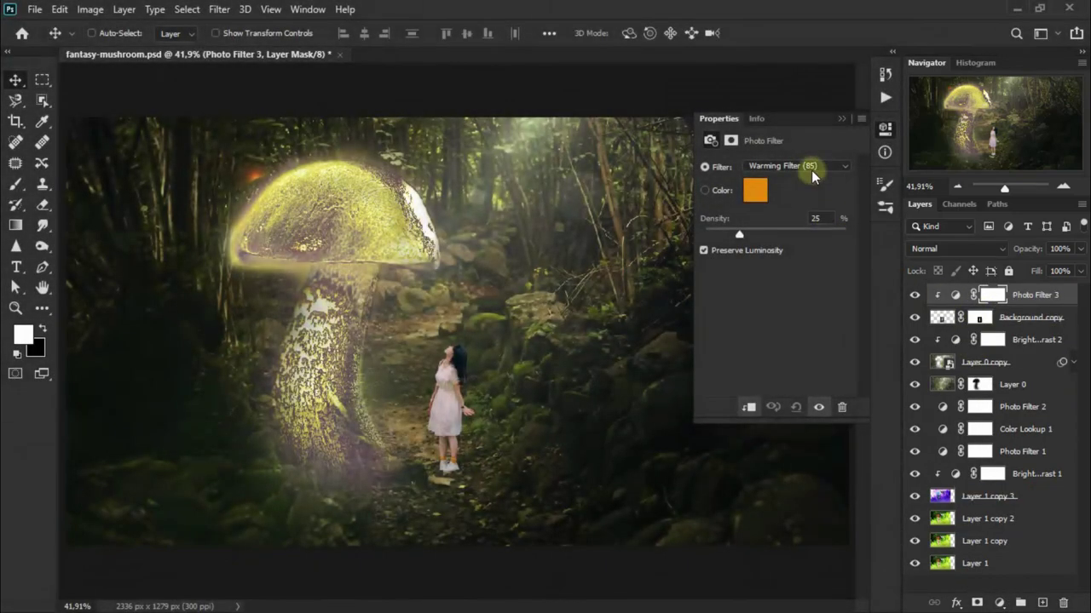
left_click(811, 168)
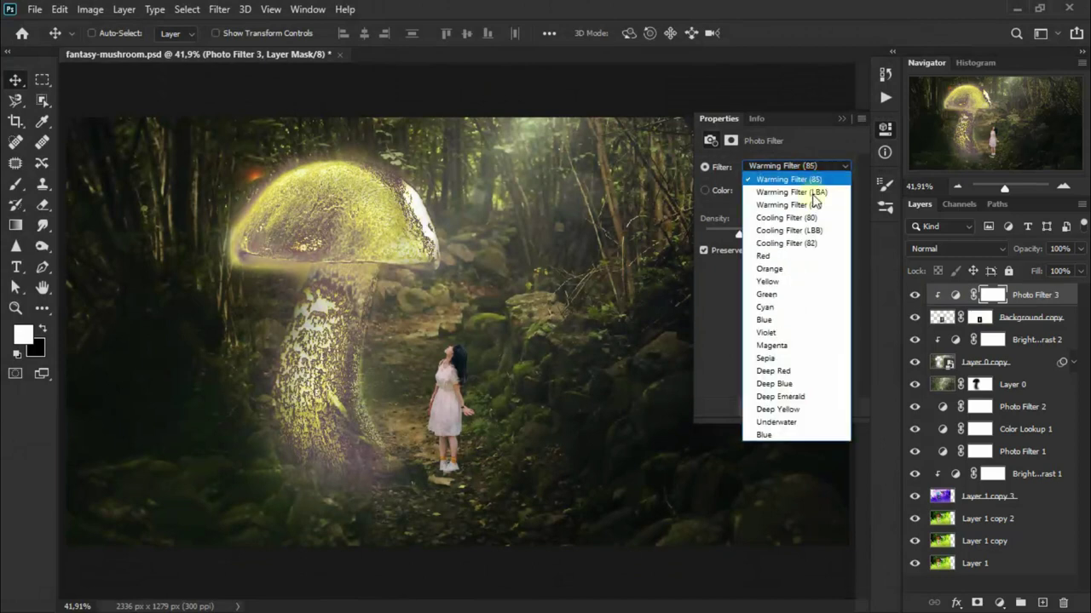
left_click(824, 411)
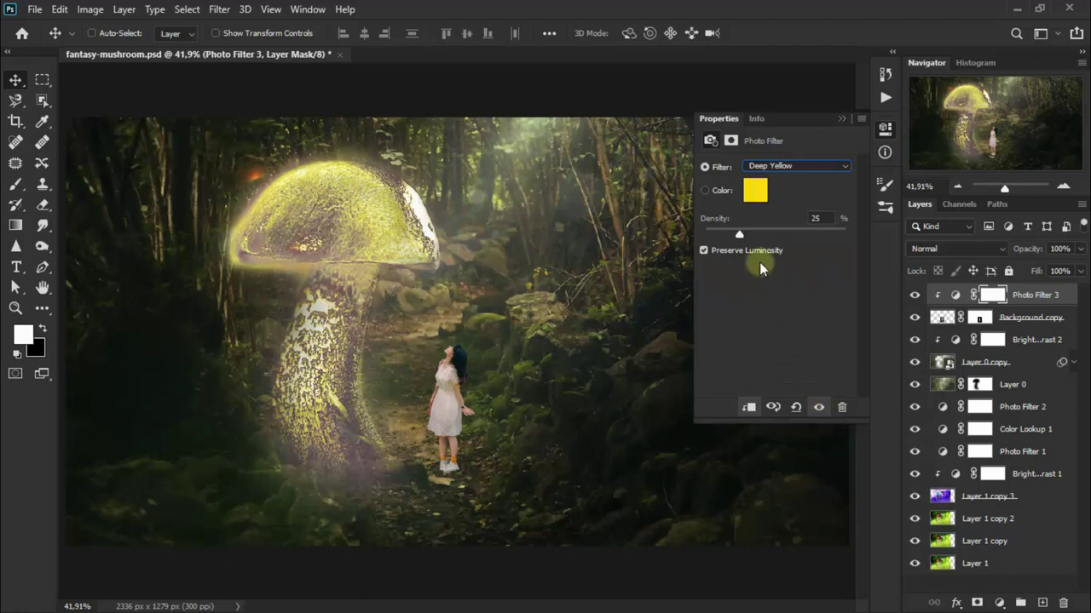
left_click(818, 218)
left_click(842, 120)
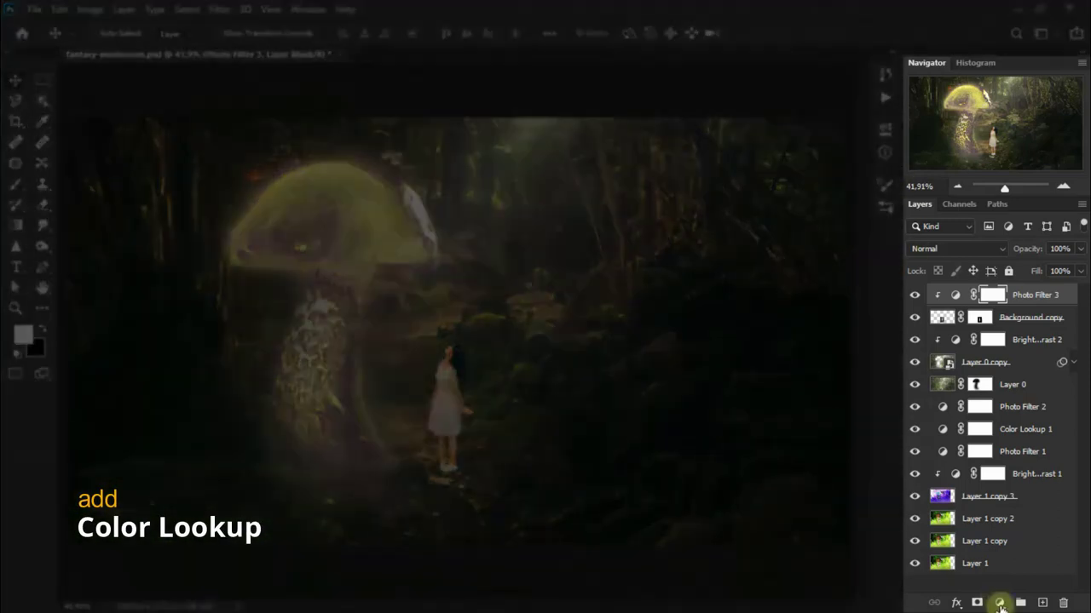
Step: Add a Color Lookup adjustment on top applying the Candlelight.CUBE LUT
left_click(1000, 604)
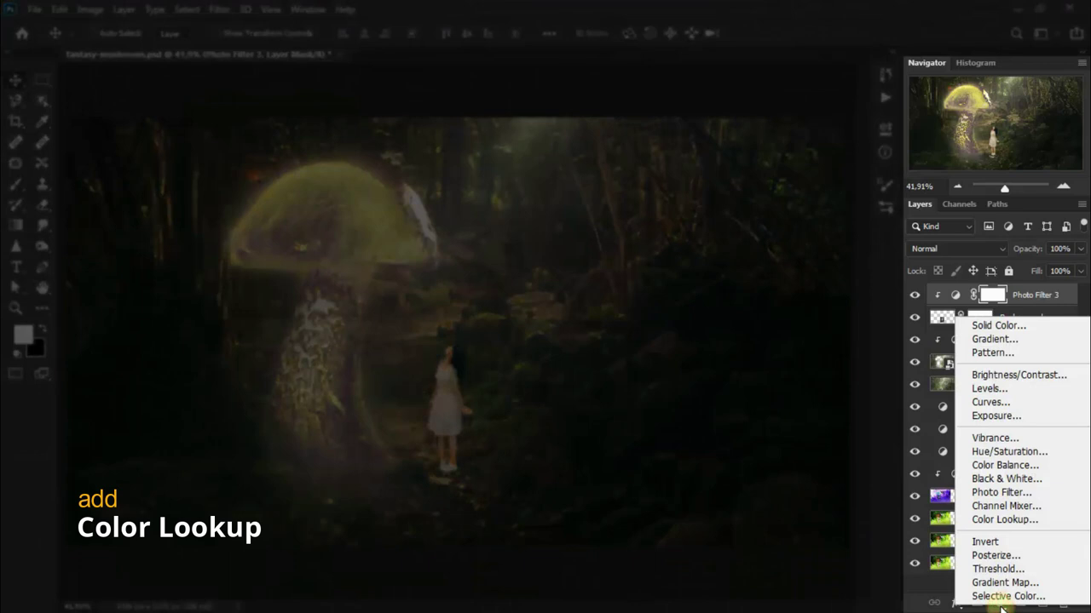
left_click(1033, 519)
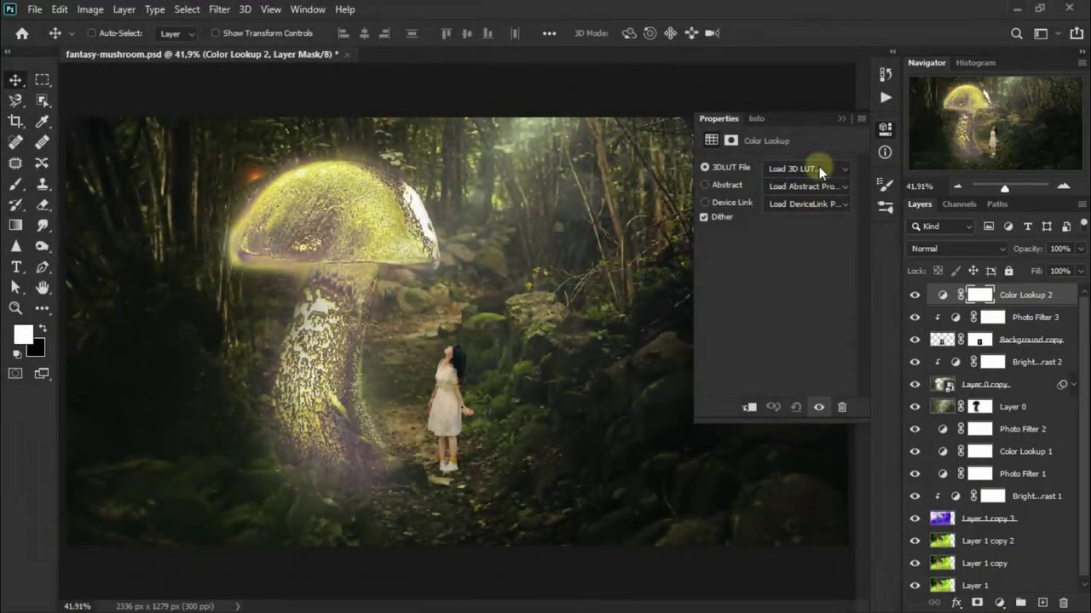
left_click(819, 167)
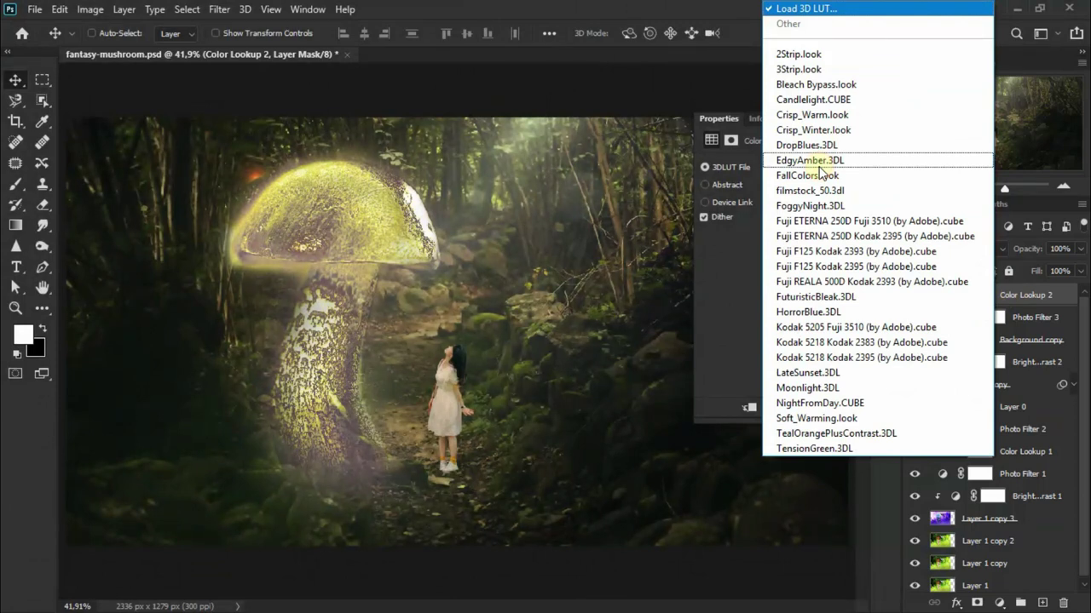
left_click(863, 101)
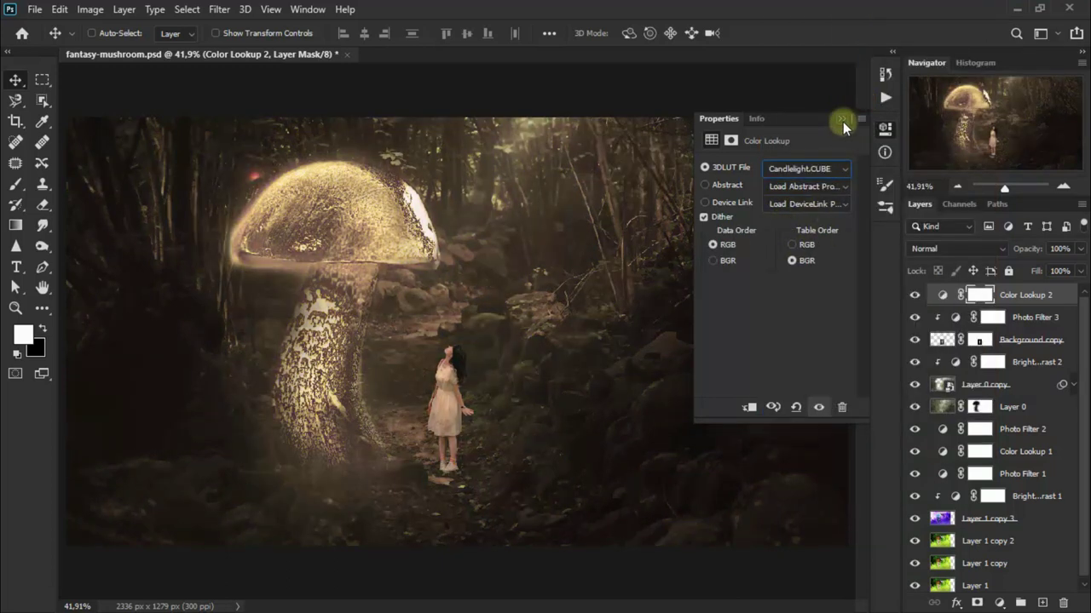
left_click(842, 122)
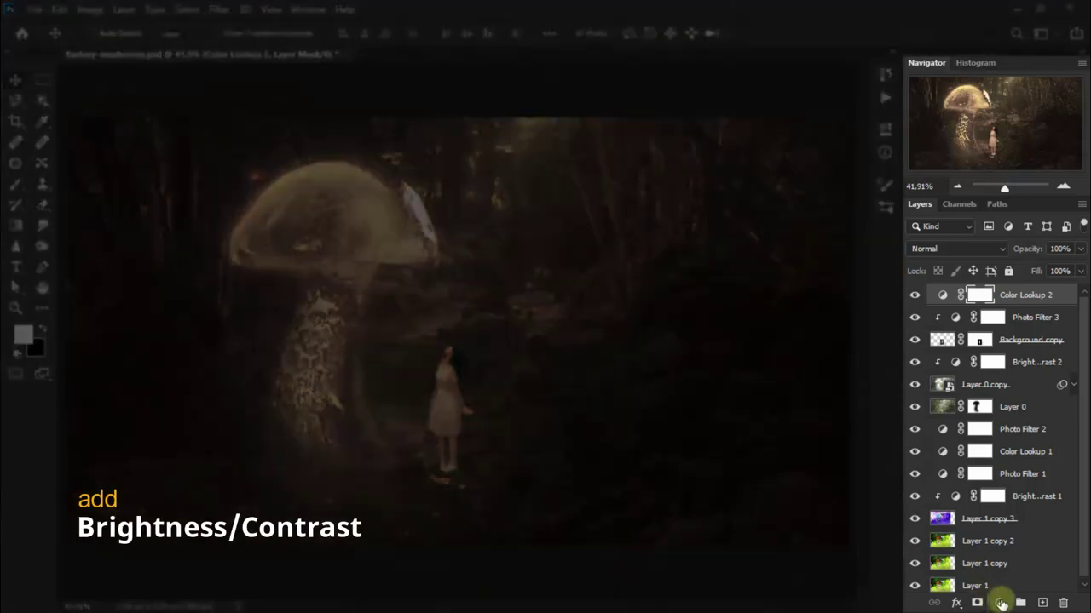
left_click(1001, 603)
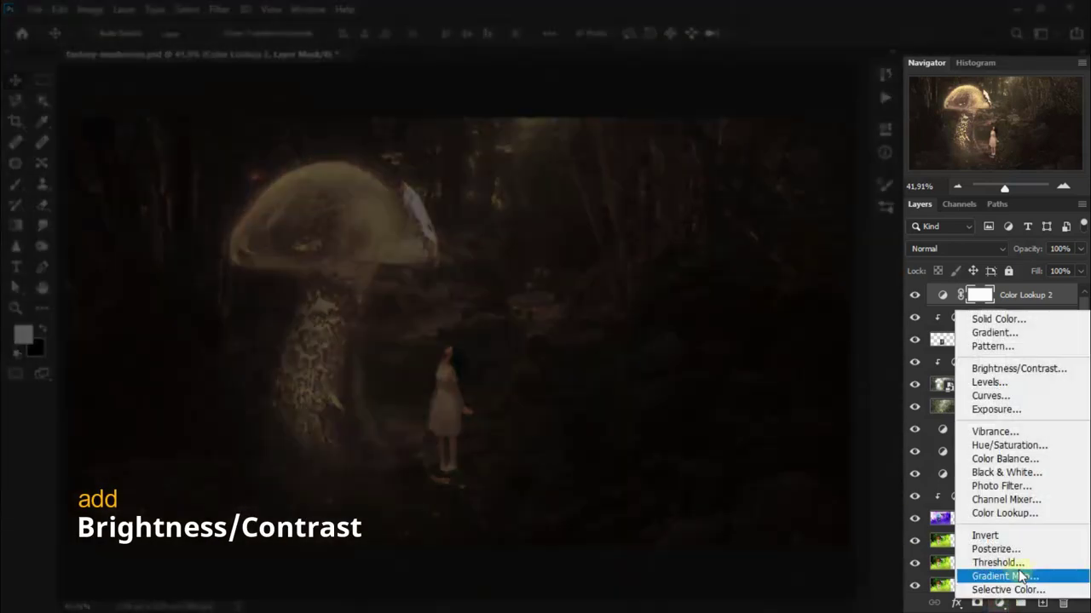
Step: Add a Brightness/Contrast adjustment with Brightness 17 and Contrast 80
left_click(1014, 368)
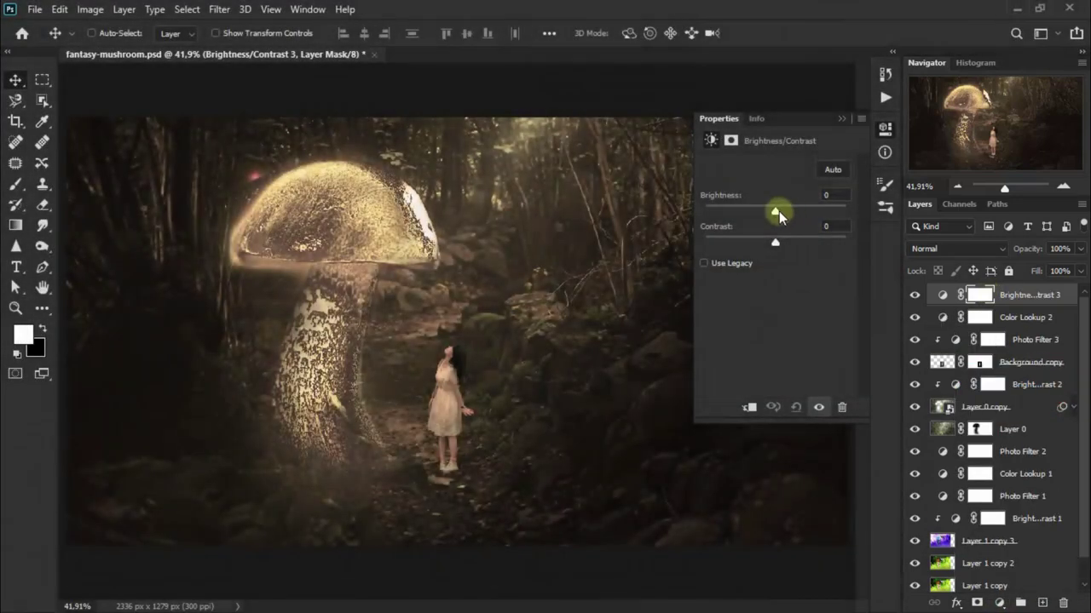
left_click_drag(776, 211, 781, 212)
left_click(831, 195)
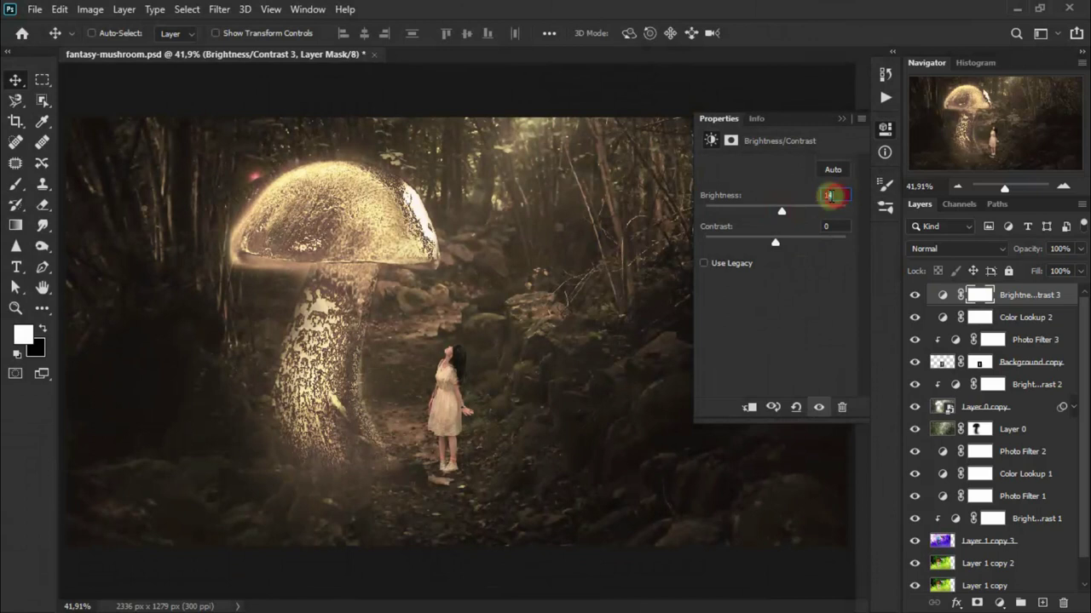
left_click(775, 245)
left_click(828, 227)
type("0")
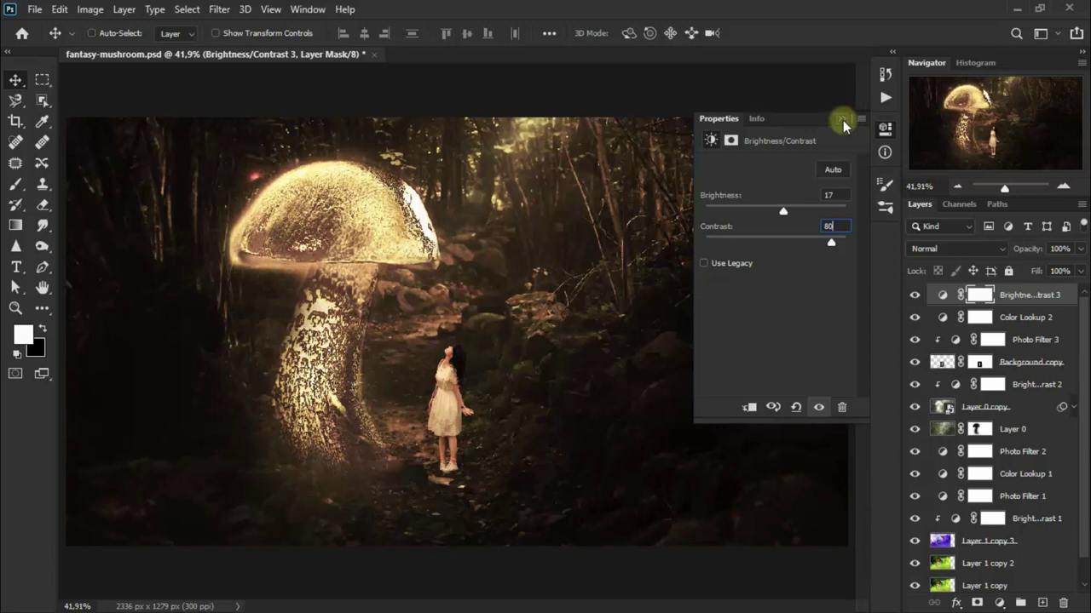
left_click(842, 120)
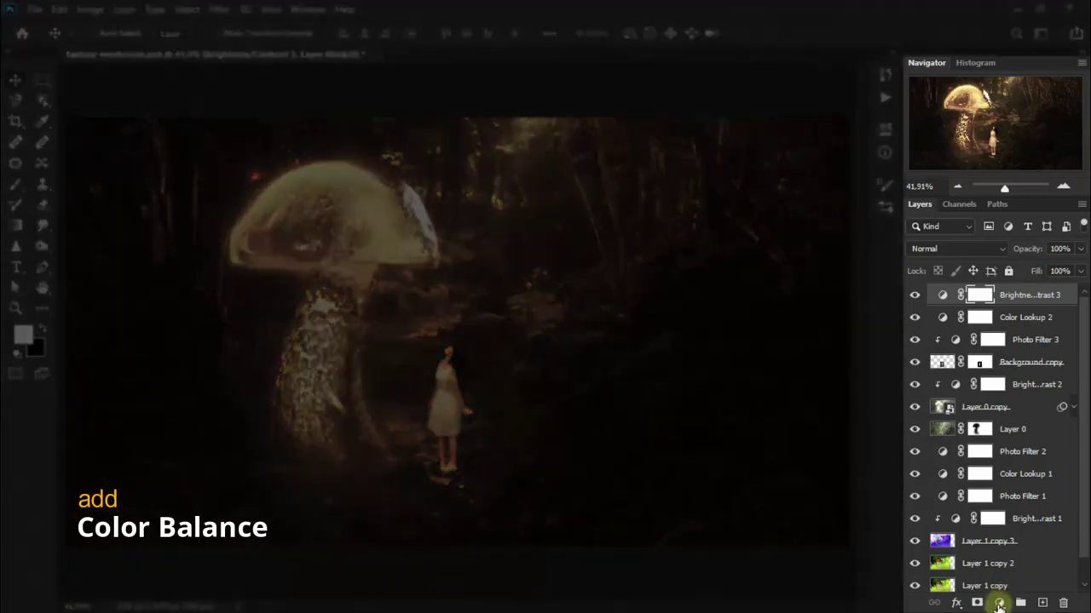
Step: Add a Color Balance adjustment with midtones Cyan-Red -37, Magenta-Green +17, Yellow-Blue +54
left_click(999, 604)
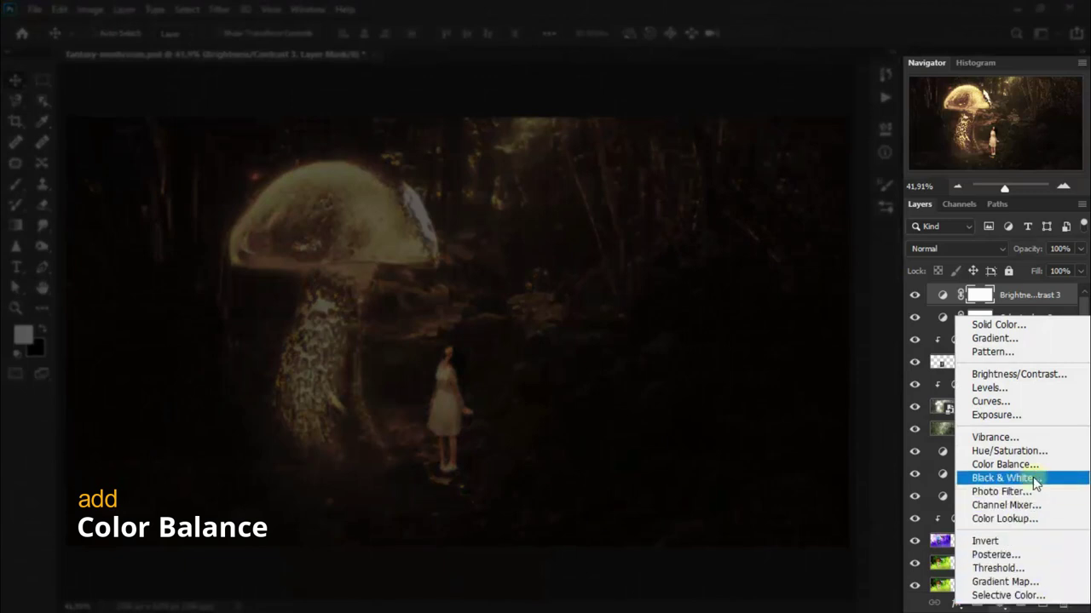
left_click(1005, 465)
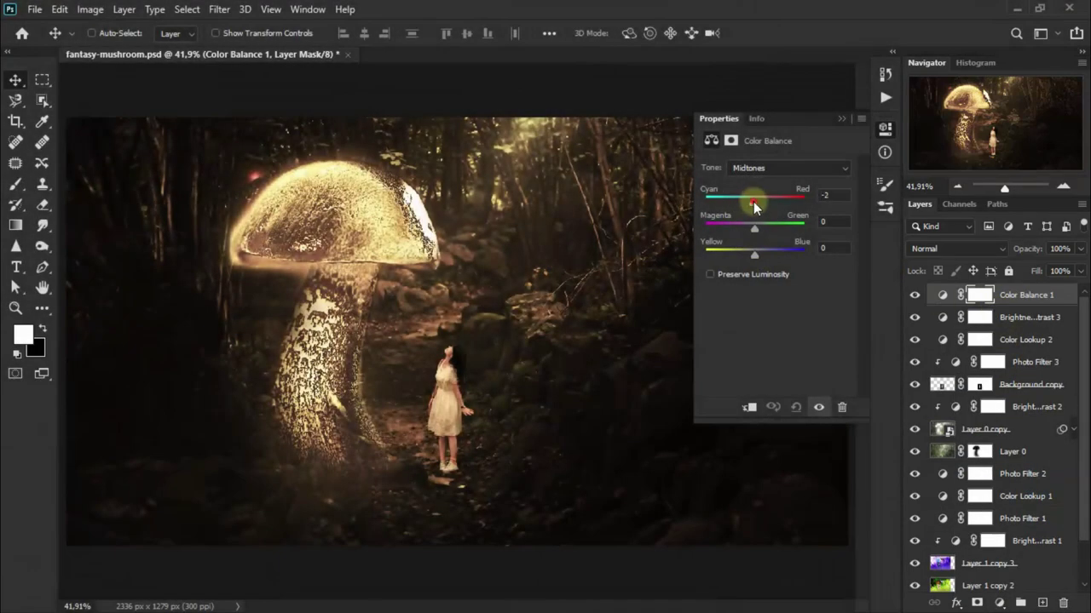
left_click_drag(754, 207, 740, 203)
left_click(828, 194)
type("-37")
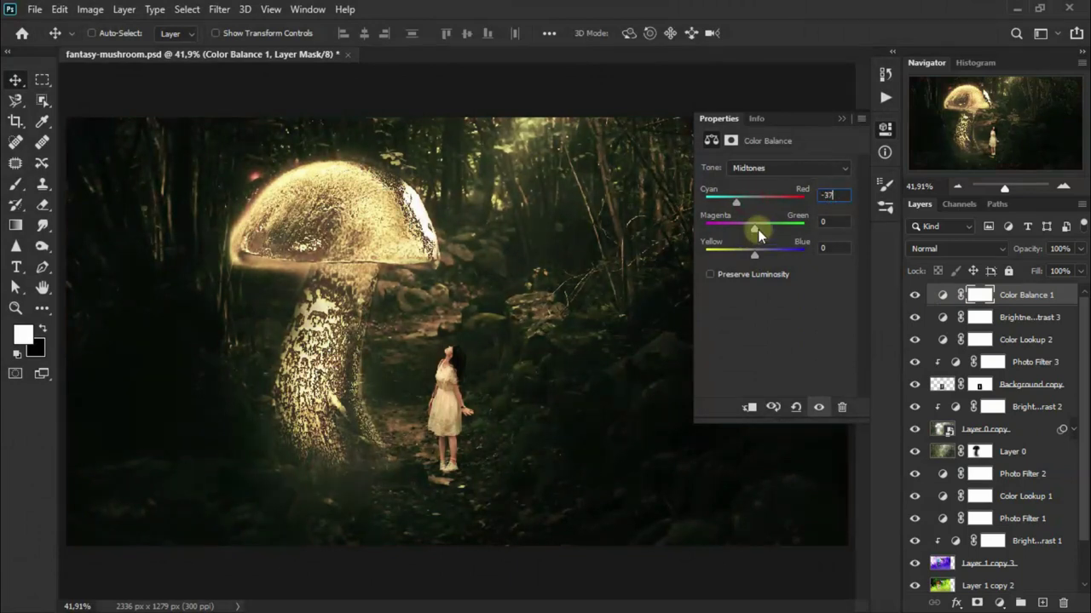
left_click_drag(757, 230, 771, 255)
left_click(831, 221)
type("17")
left_click(828, 247)
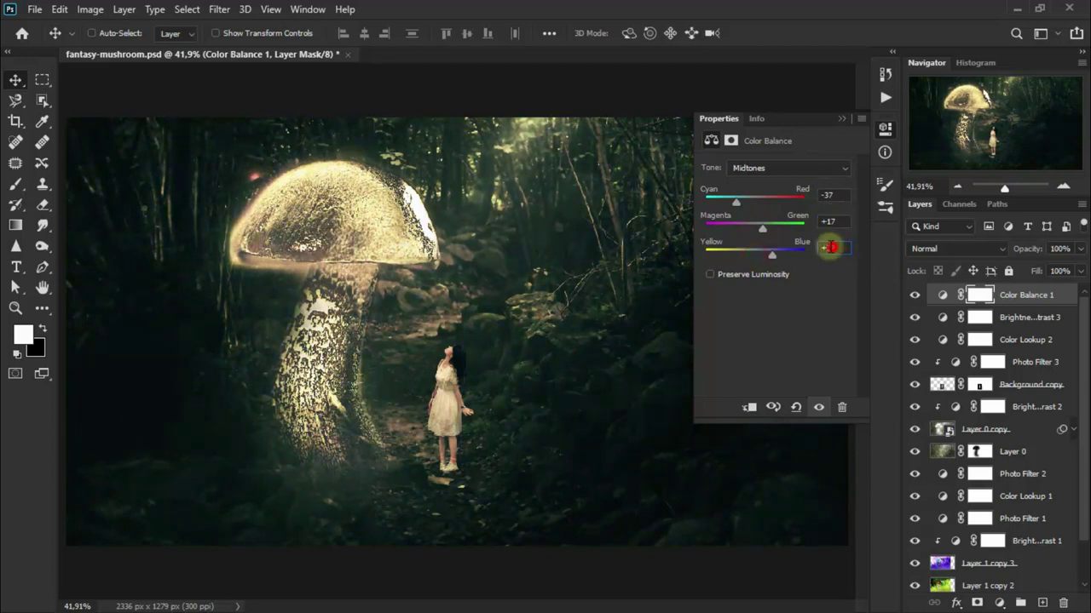
type("54")
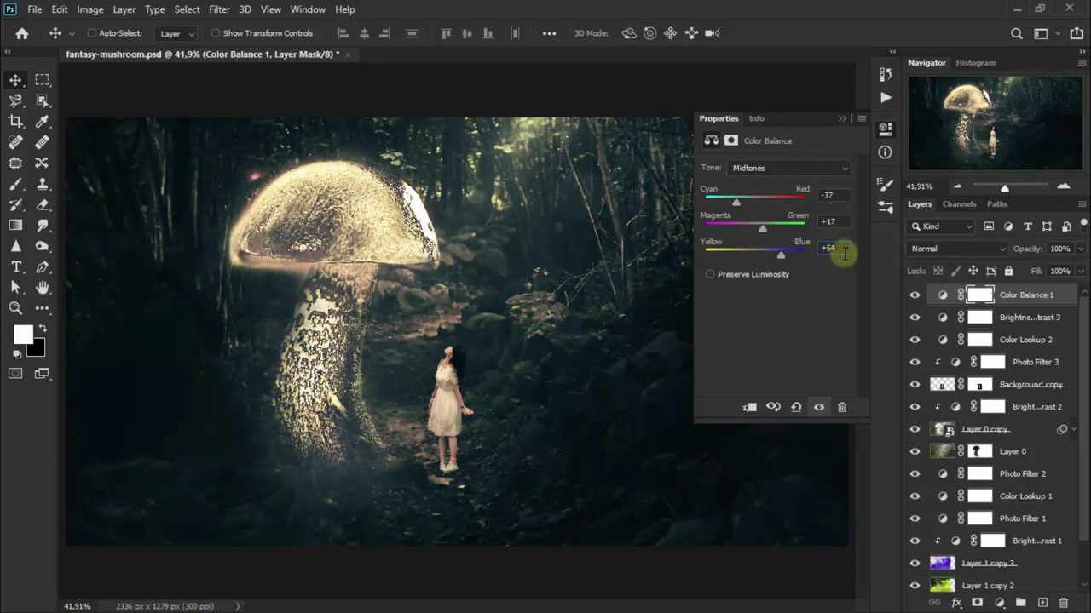
left_click(841, 252)
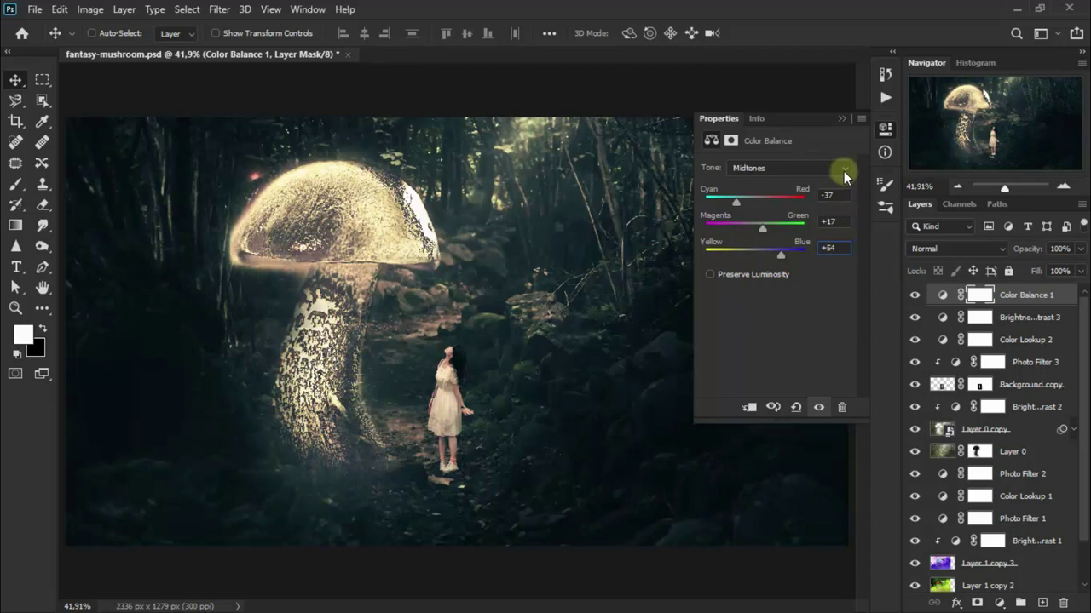
left_click(842, 119)
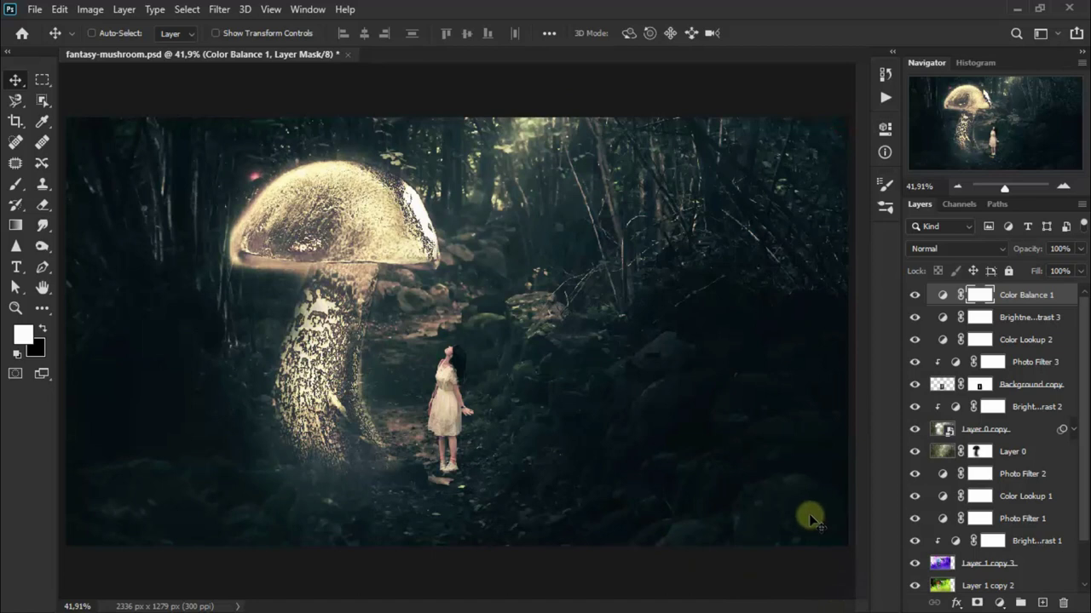
Step: Add a Deep Yellow Photo Filter at 50% density on top, then a new empty Layer 2
left_click(999, 602)
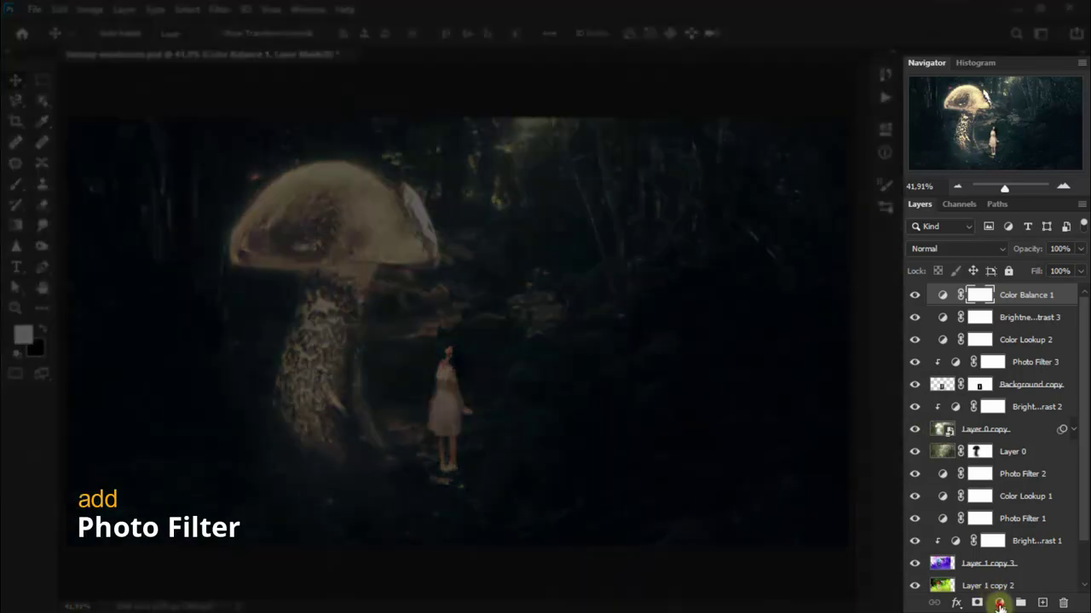
left_click(1001, 491)
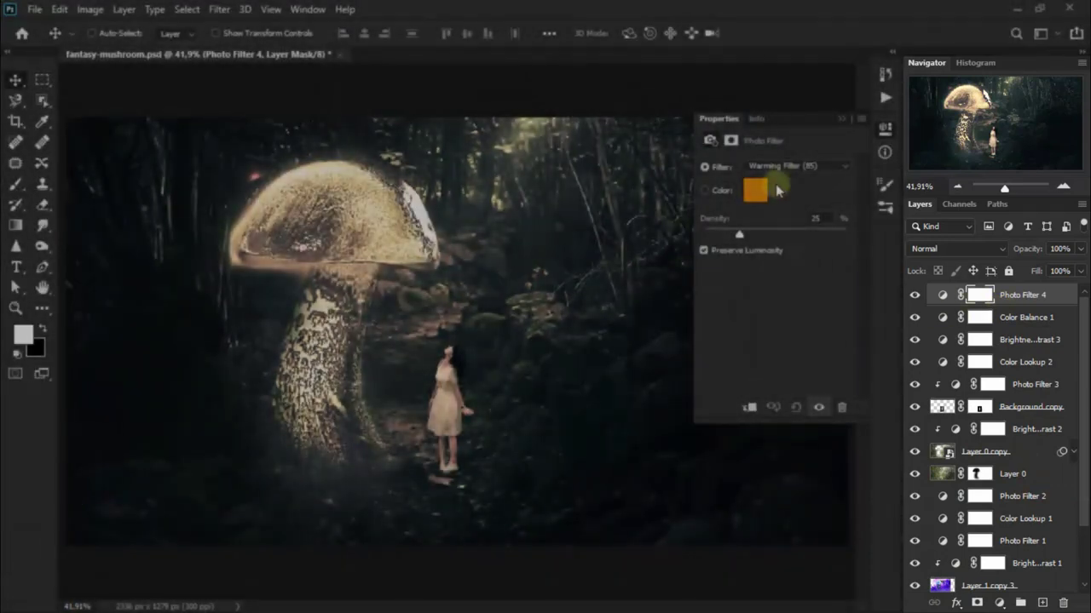
left_click(802, 166)
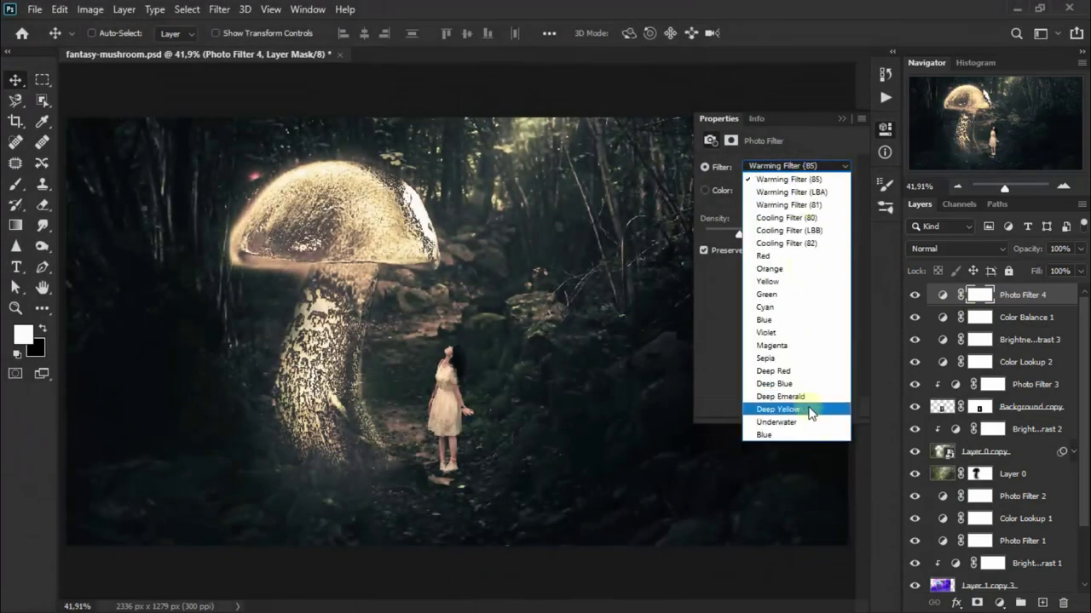
left_click(810, 410)
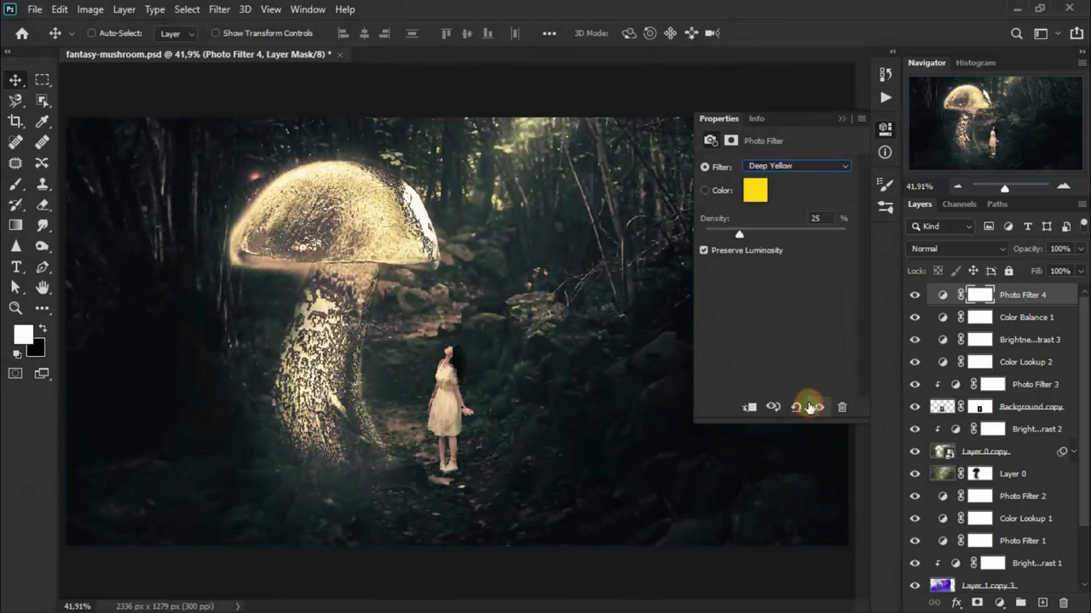
left_click_drag(821, 220, 804, 224)
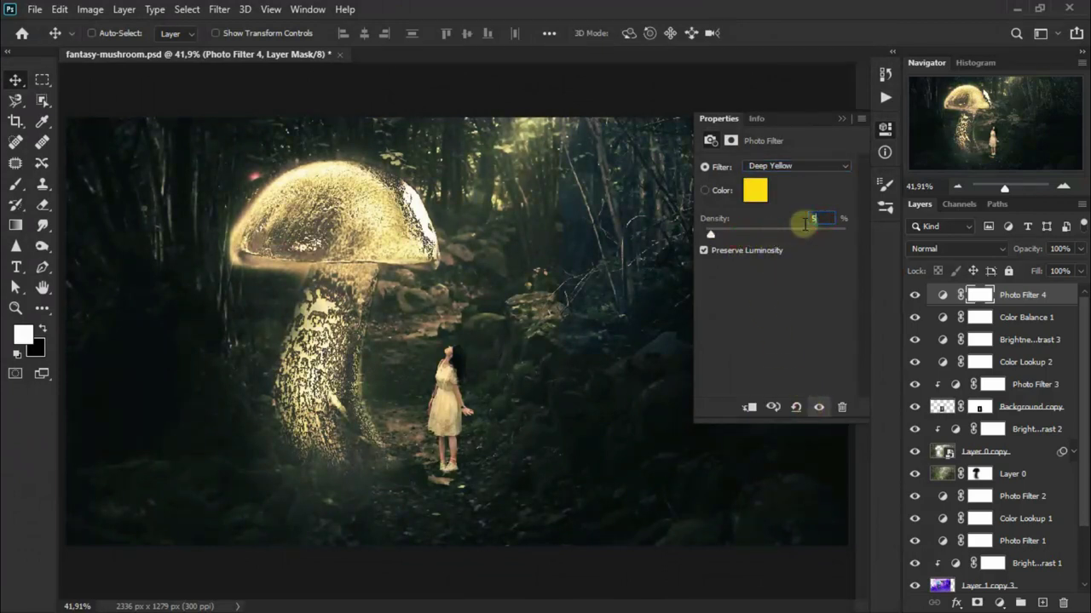
type("0")
left_click(841, 119)
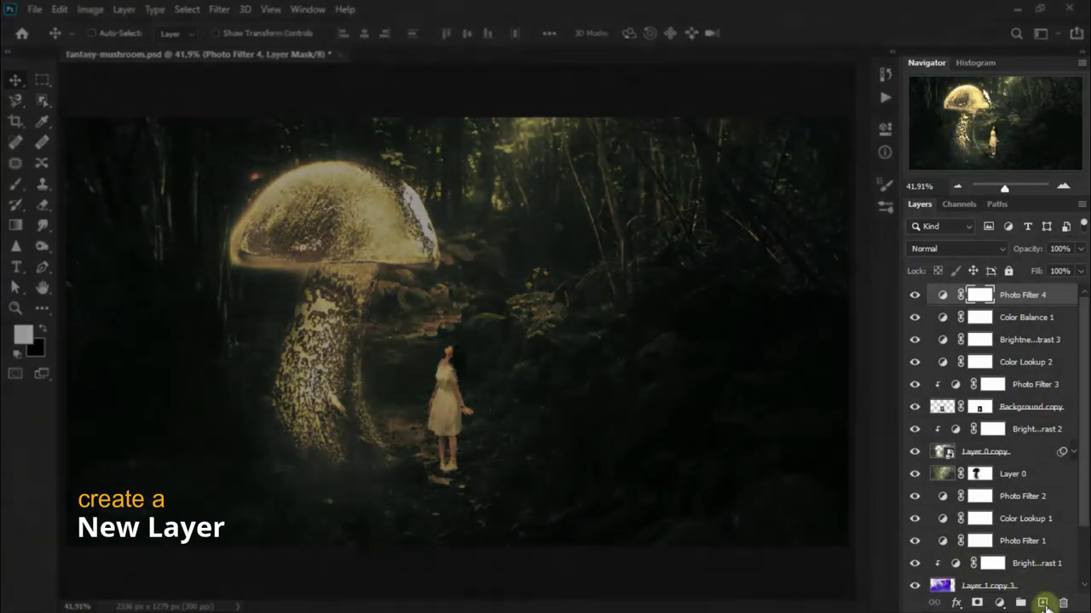
left_click(1042, 602)
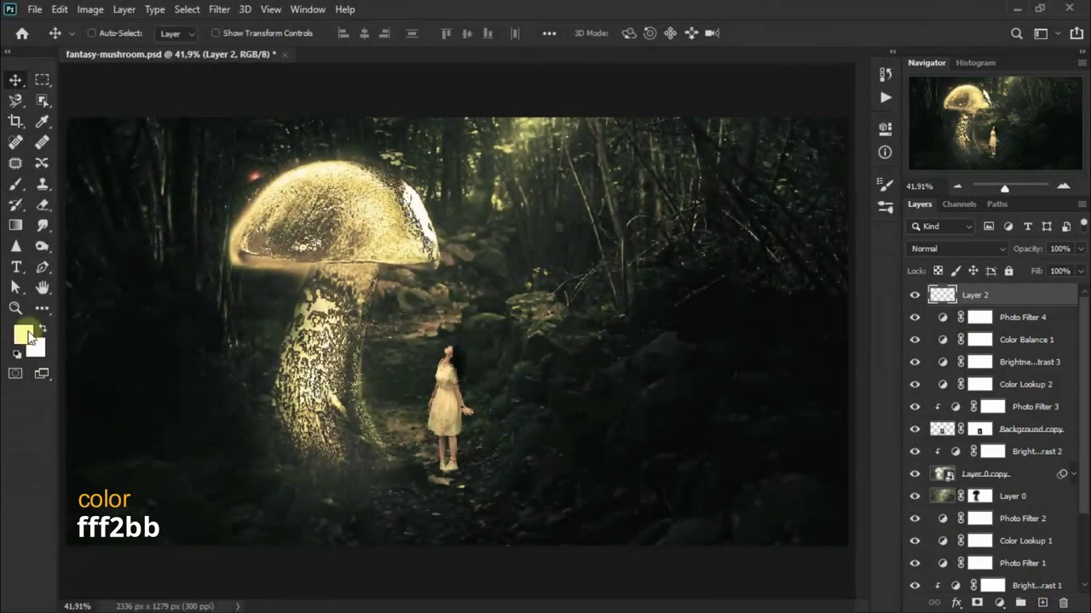
left_click(28, 337)
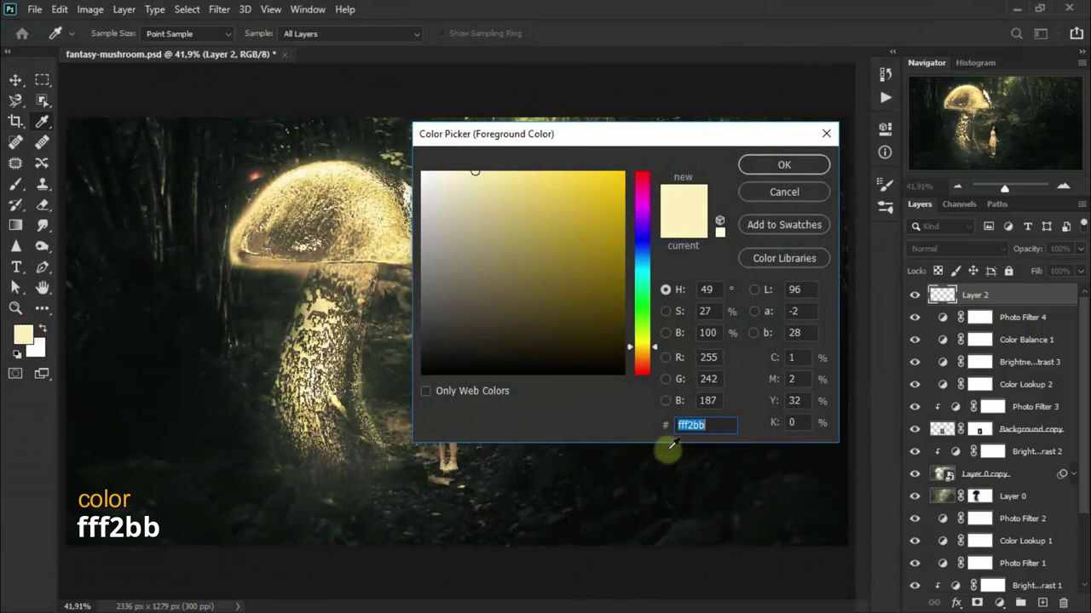
Step: Set the foreground colour to pale cream #fff2bb and select the Brush tool
left_click(714, 426)
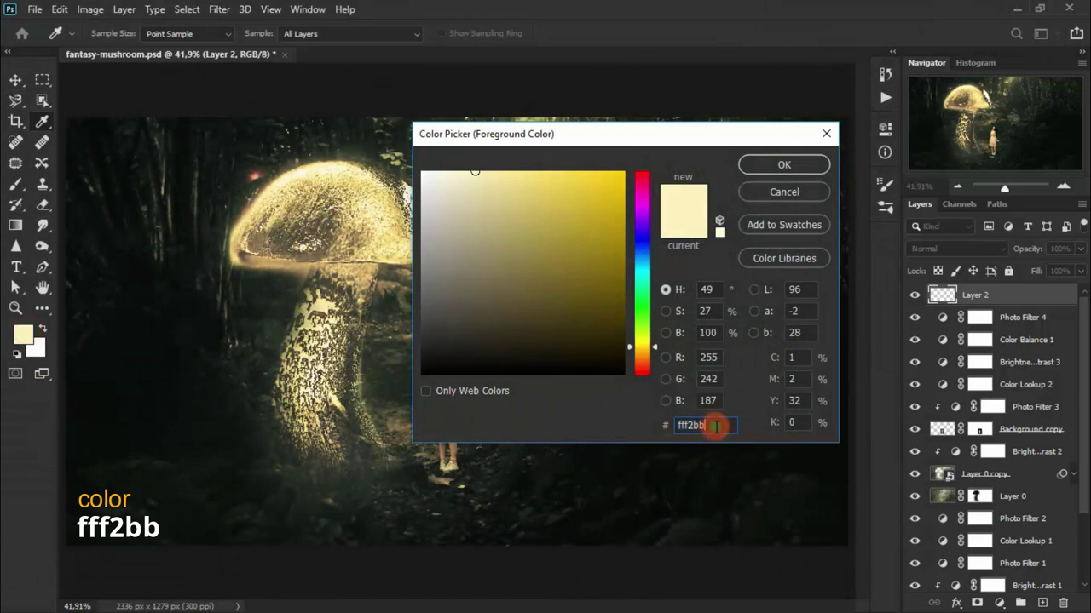
left_click(801, 168)
key("v")
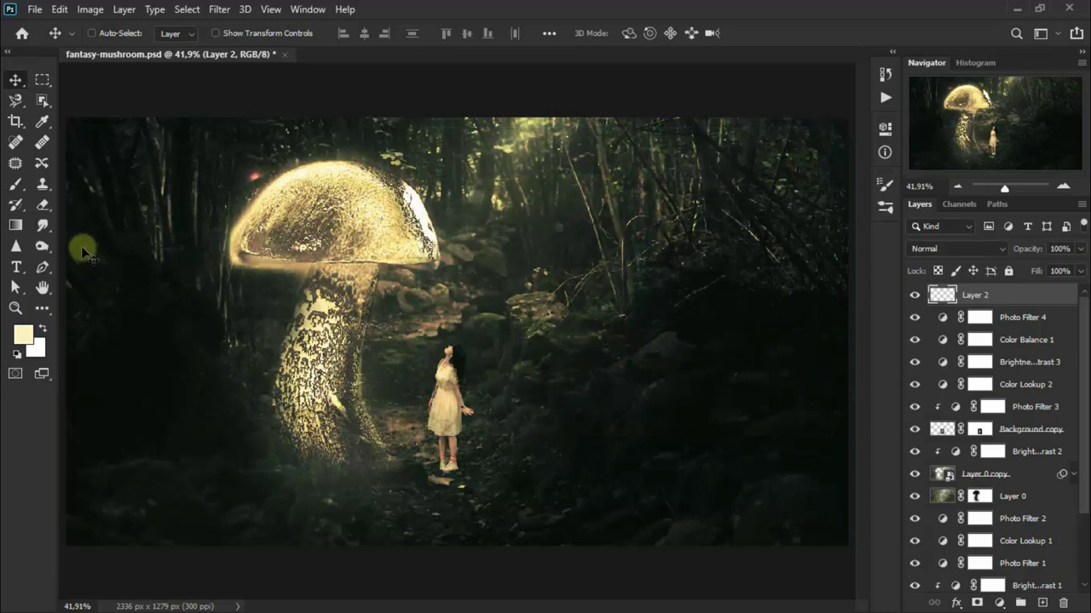
left_click(13, 186)
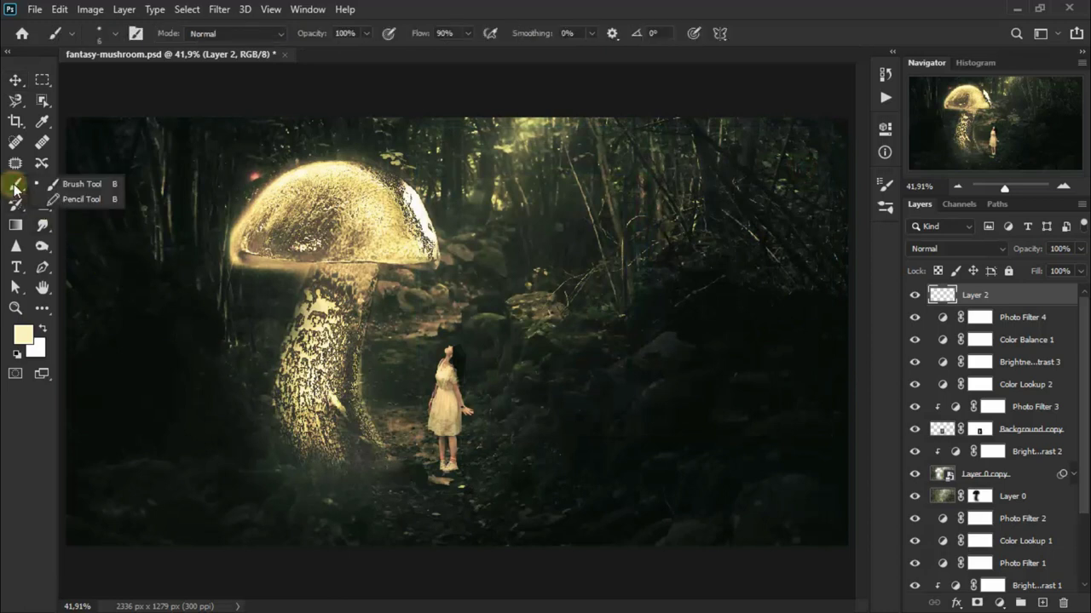
left_click(102, 183)
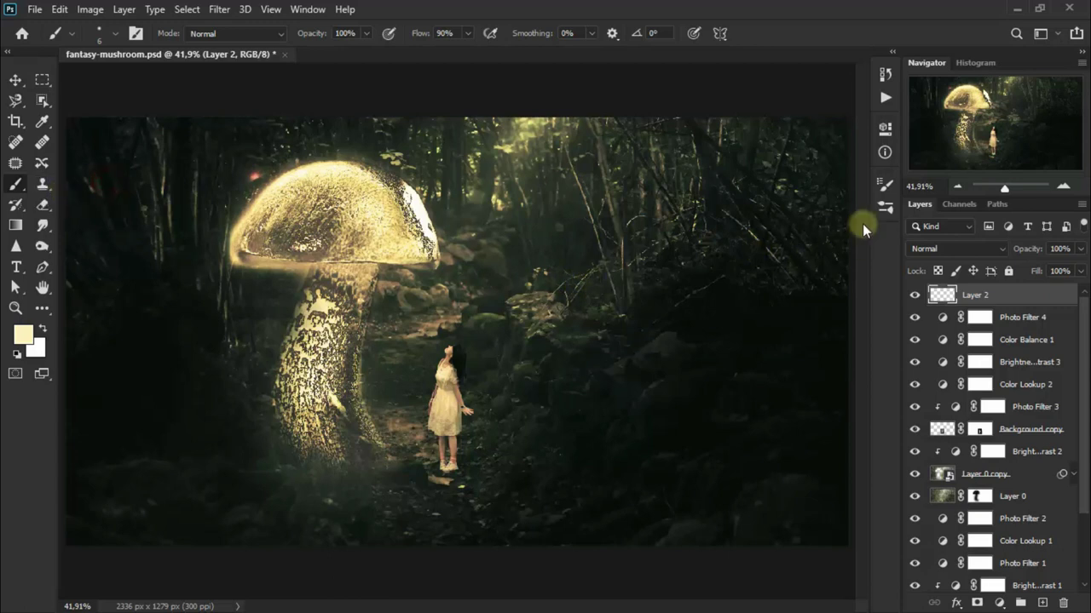
left_click(885, 208)
left_click(885, 208)
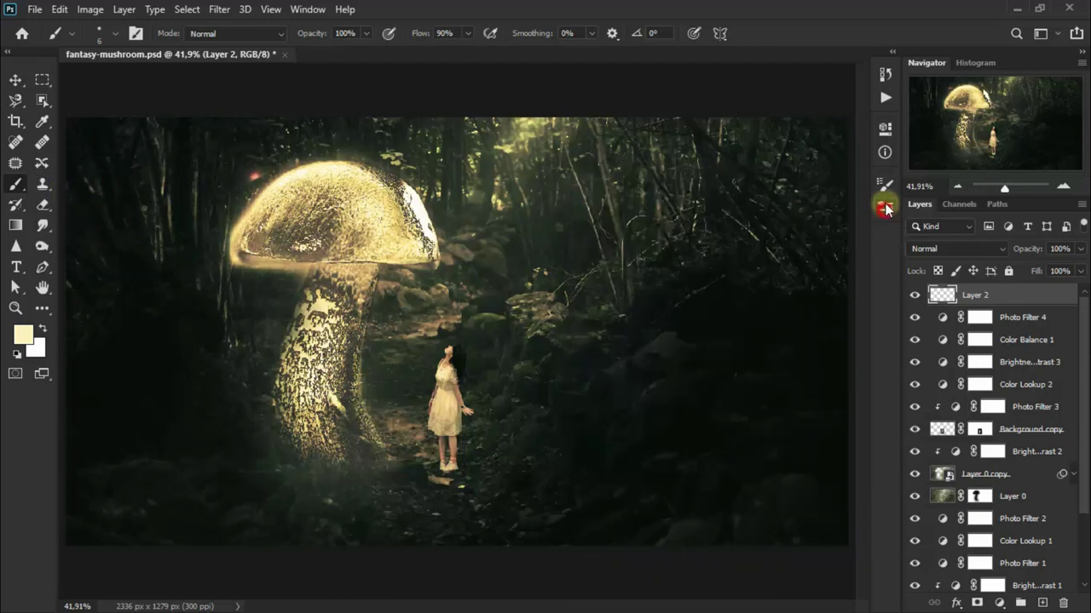
Step: Enable Shape Dynamics in Brush Settings with 100% size jitter and 0% angle jitter
left_click(885, 184)
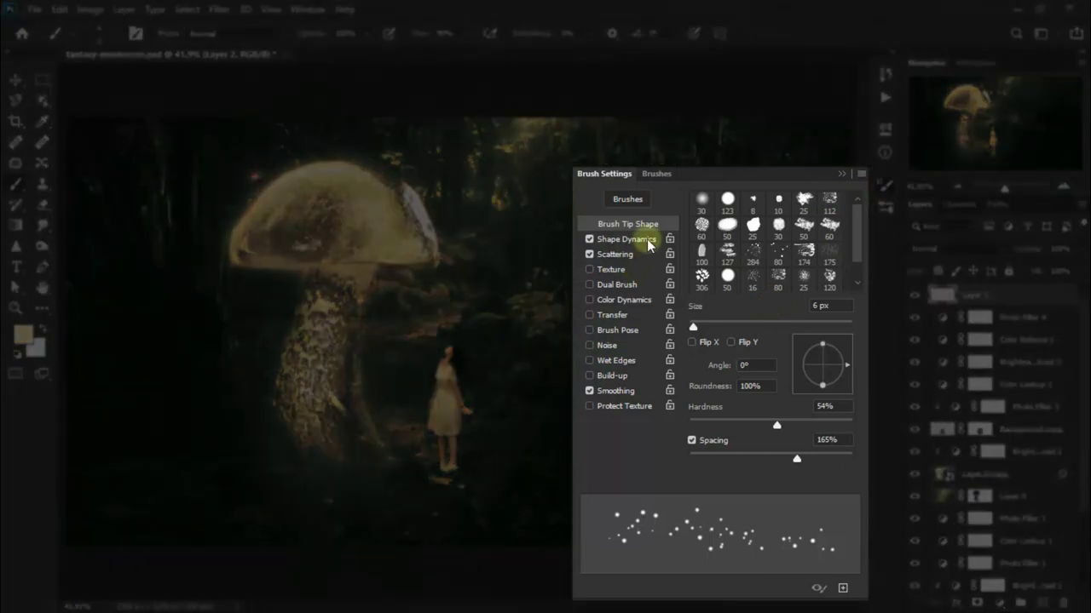
left_click(648, 238)
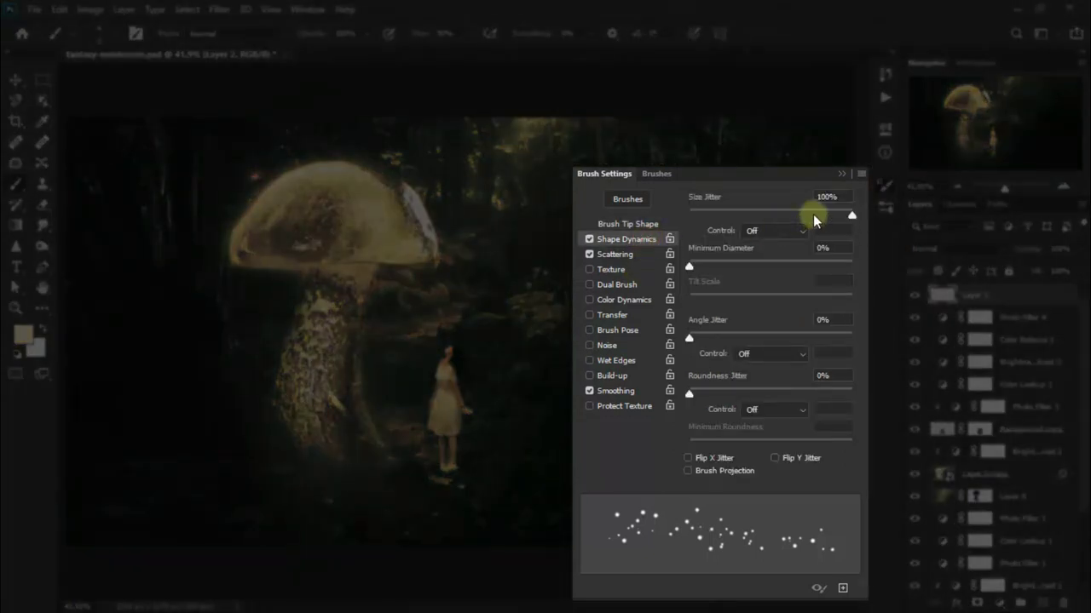
left_click(843, 197)
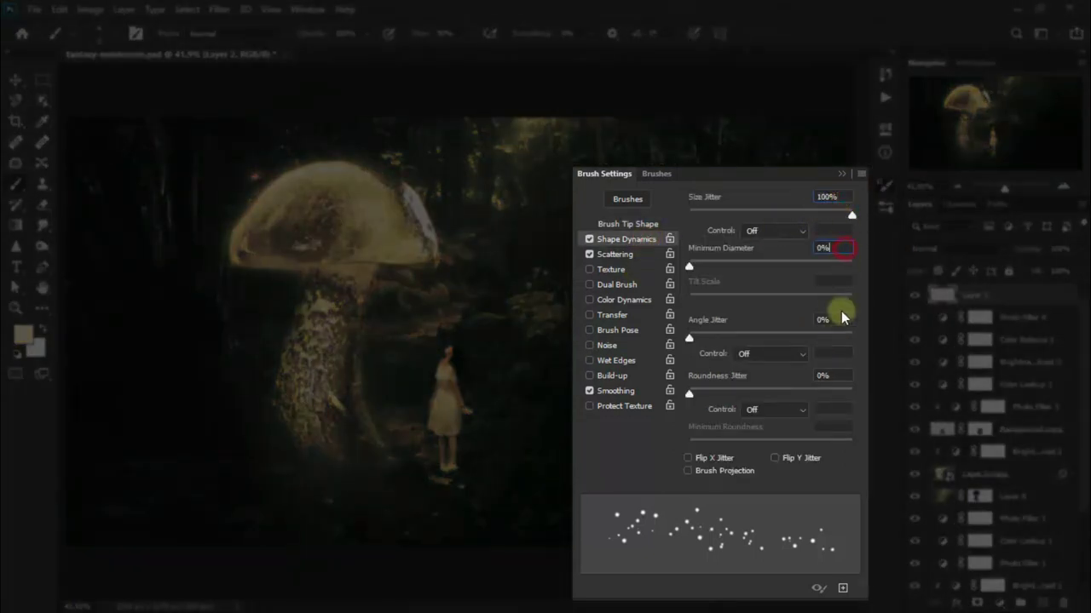
left_click(838, 323)
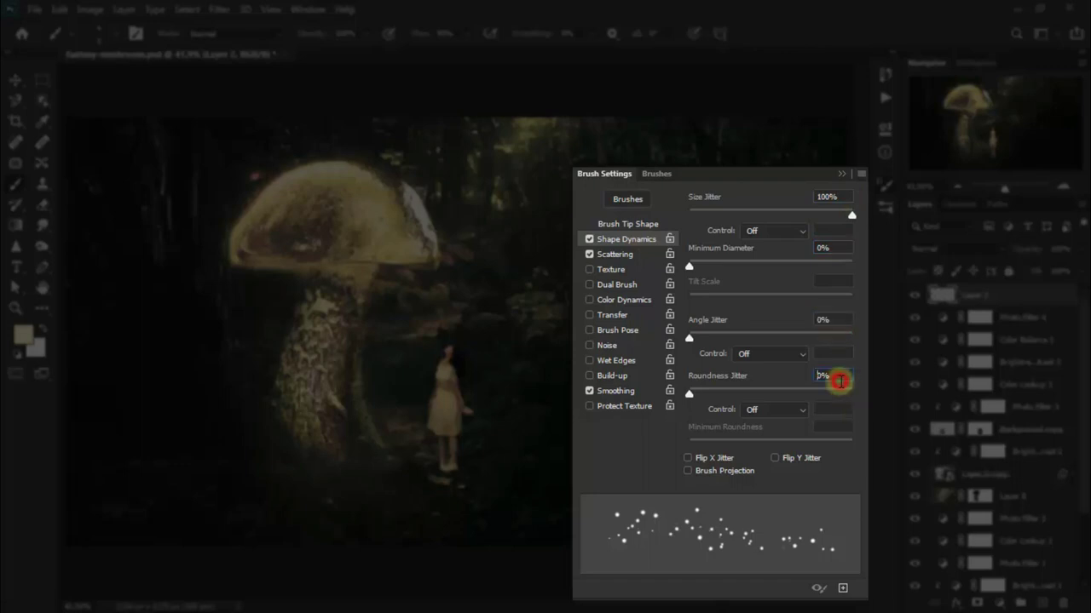
left_click(588, 252)
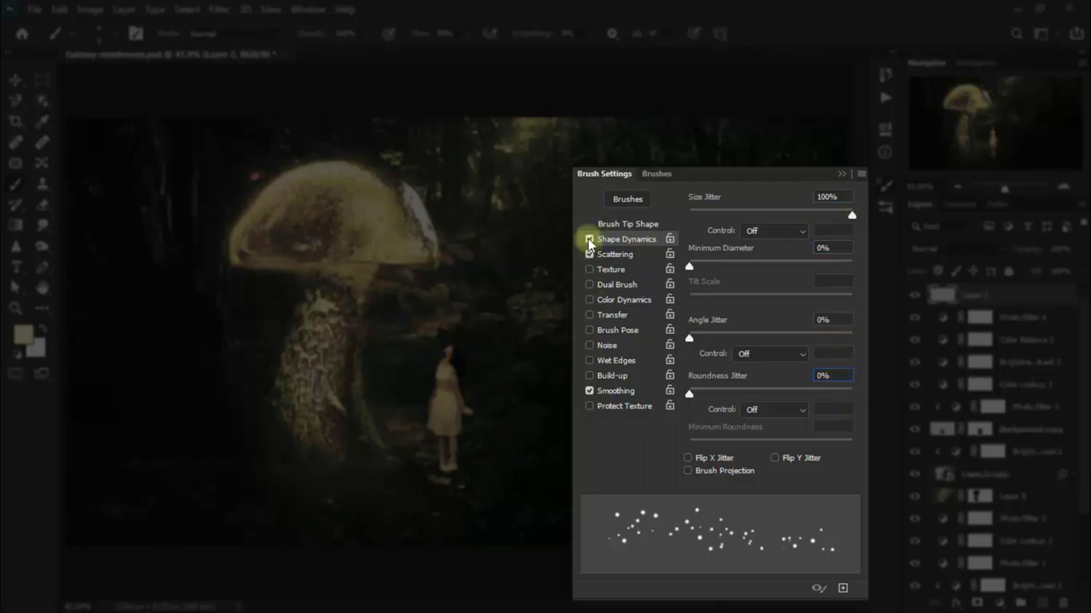
left_click(589, 240)
left_click(589, 239)
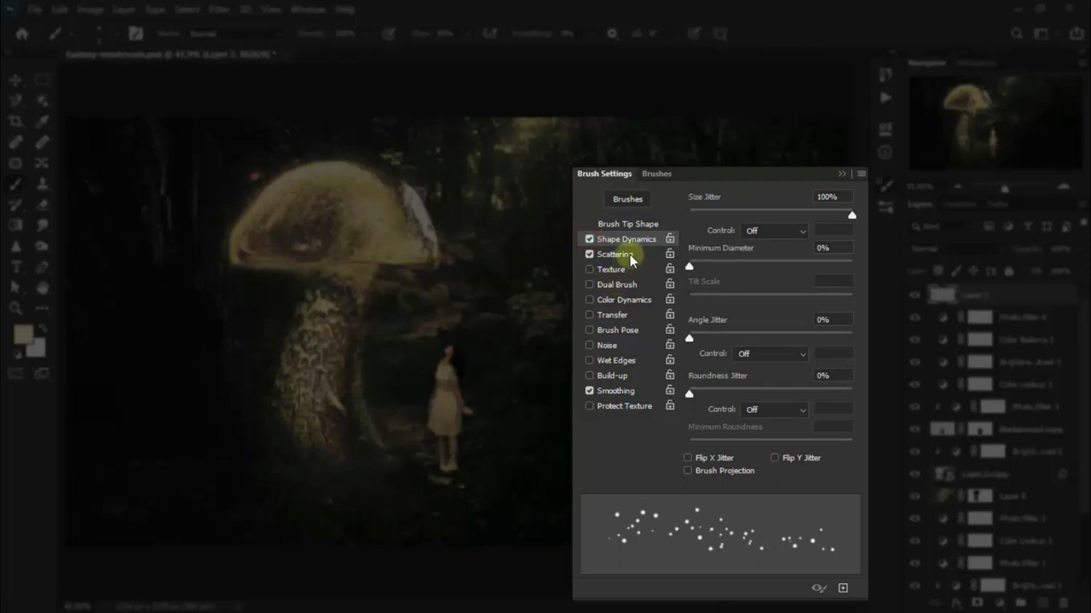
Step: Enable Scattering with scatter 1000% and count 1
left_click(630, 256)
left_click(831, 253)
type("1")
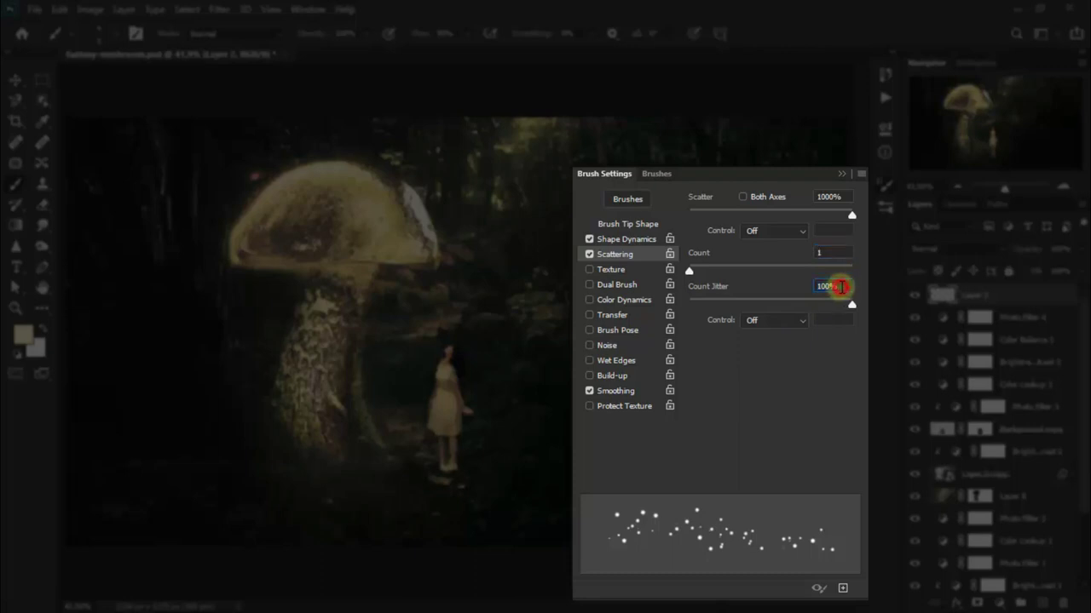
left_click(839, 197)
left_click(849, 218)
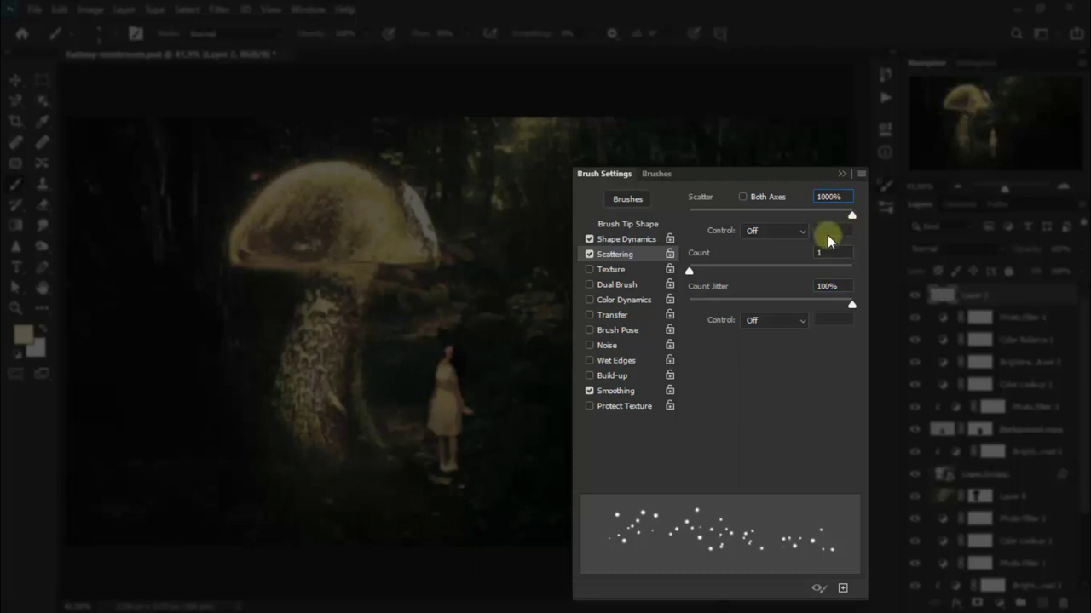
left_click(644, 397)
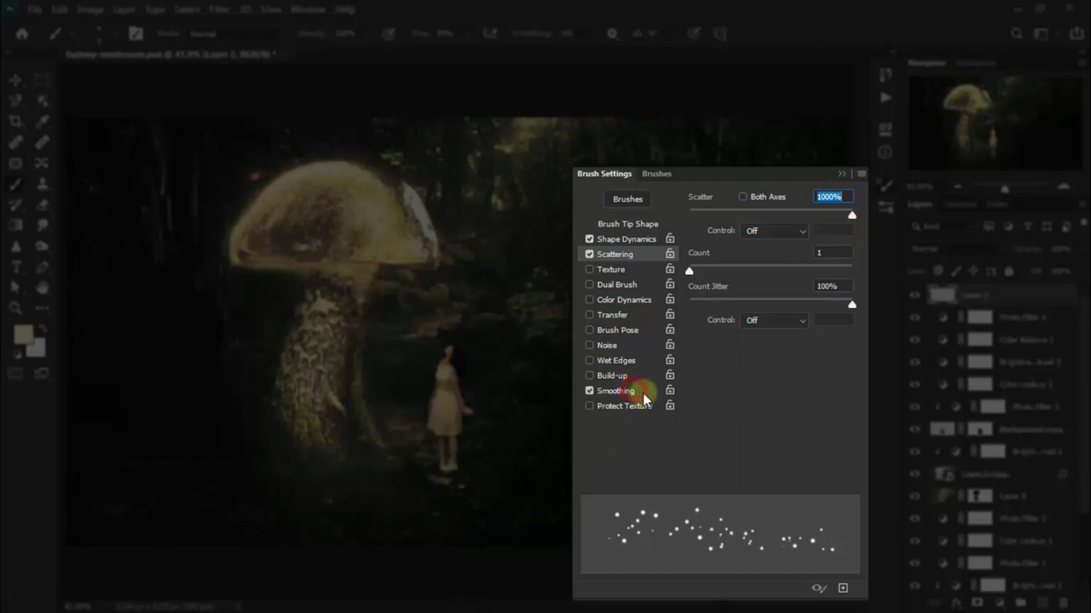
Step: Set the brush tip to 6 px, 54% hardness and 165% spacing
left_click(645, 226)
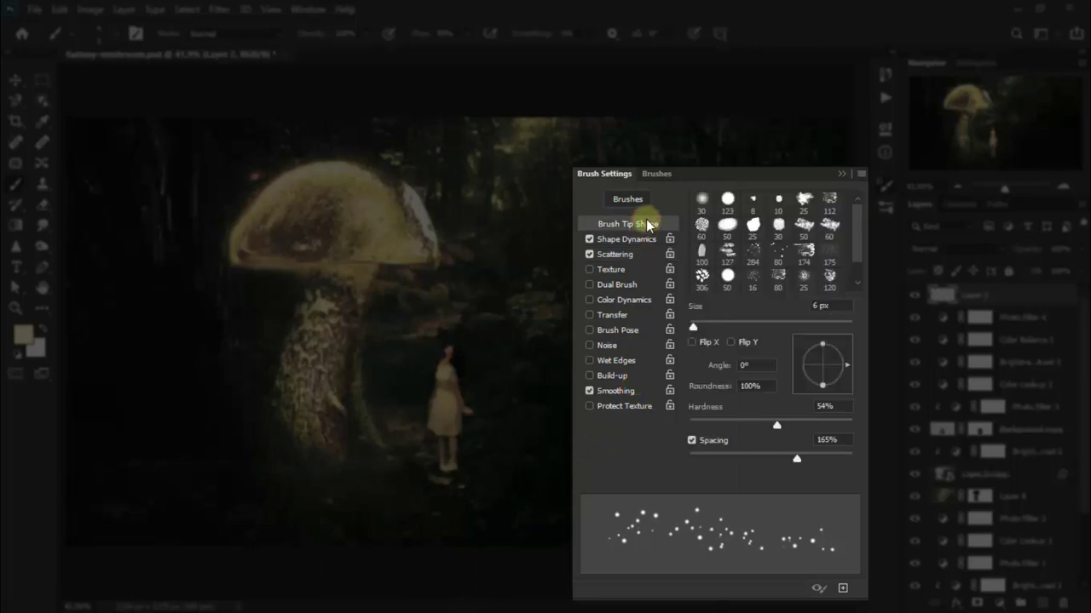
left_click(838, 308)
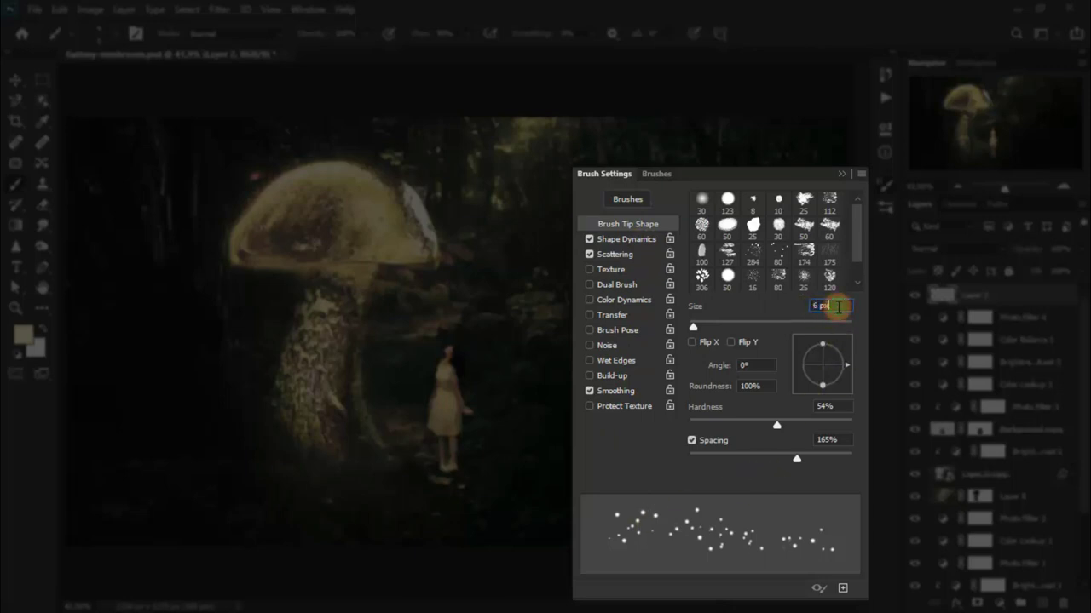
left_click(841, 409)
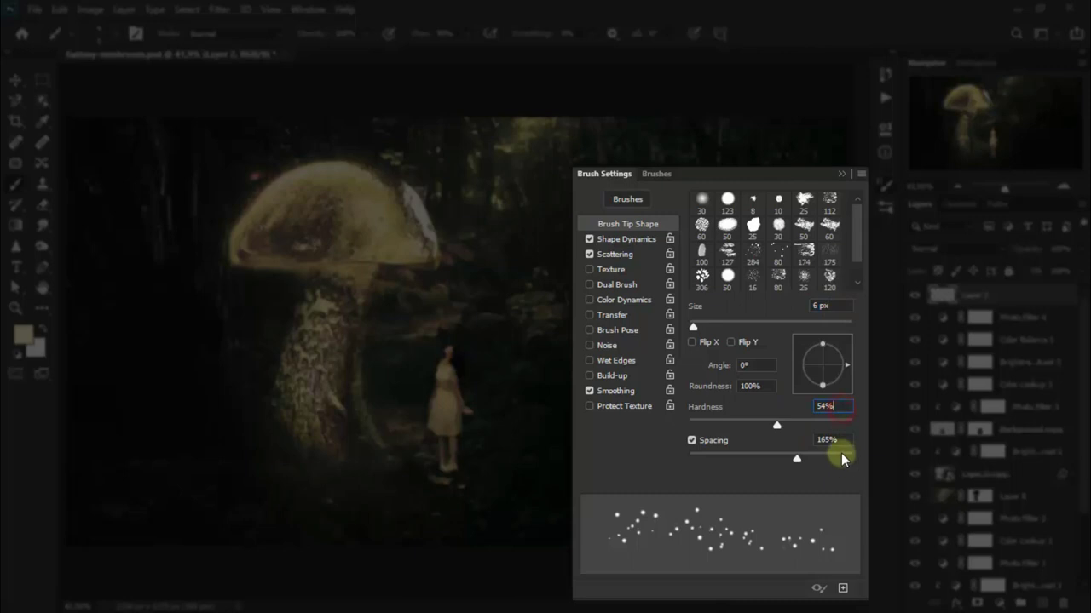
left_click(841, 439)
left_click(691, 440)
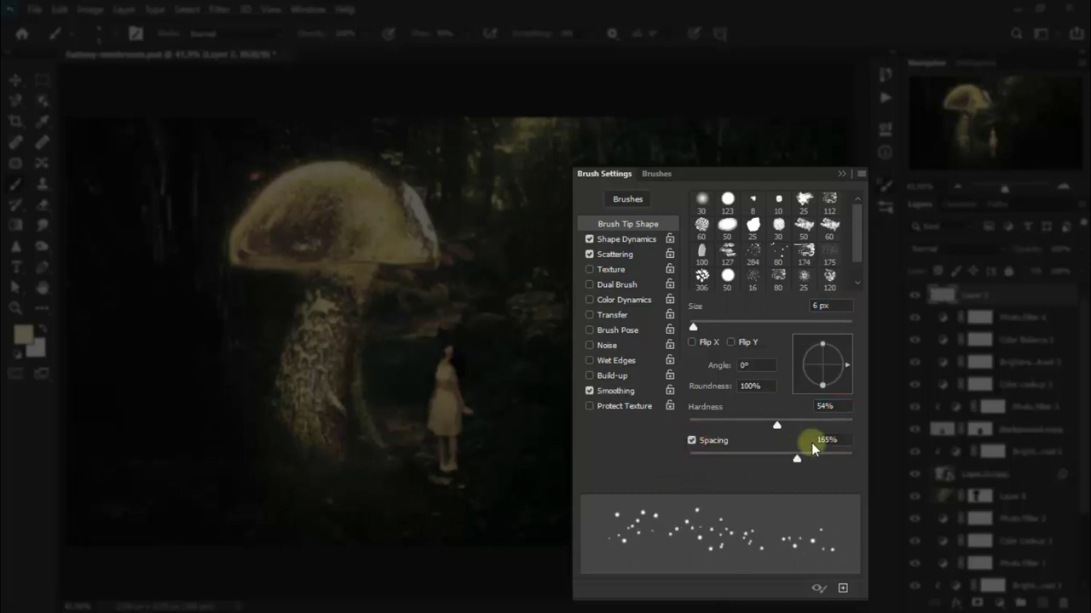
left_click(842, 438)
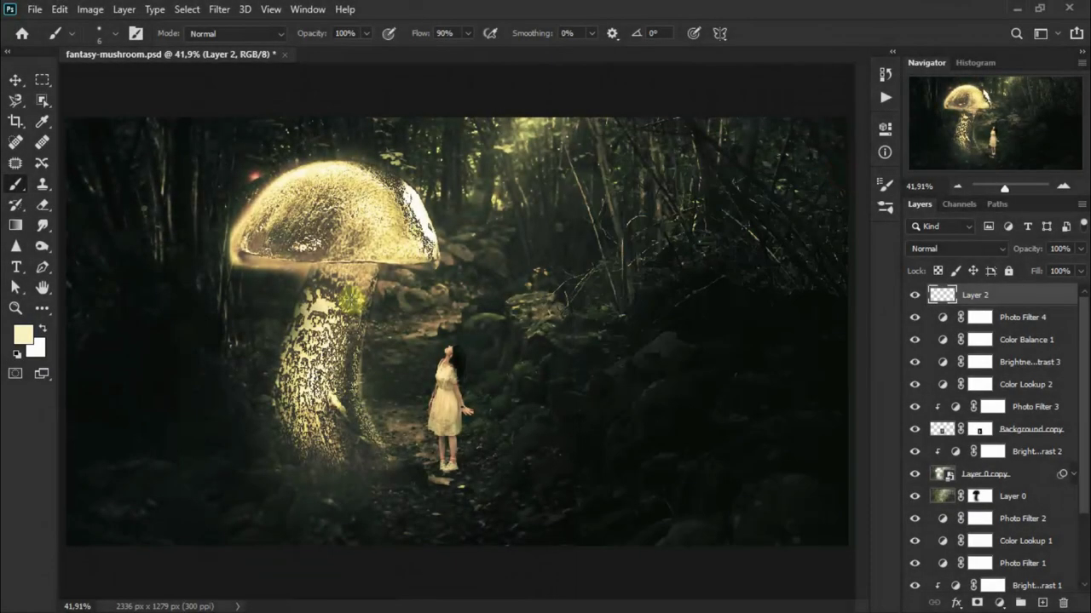
Step: Paint strokes of falling sparkles below the mushroom cap and around the stem
right_click(350, 295)
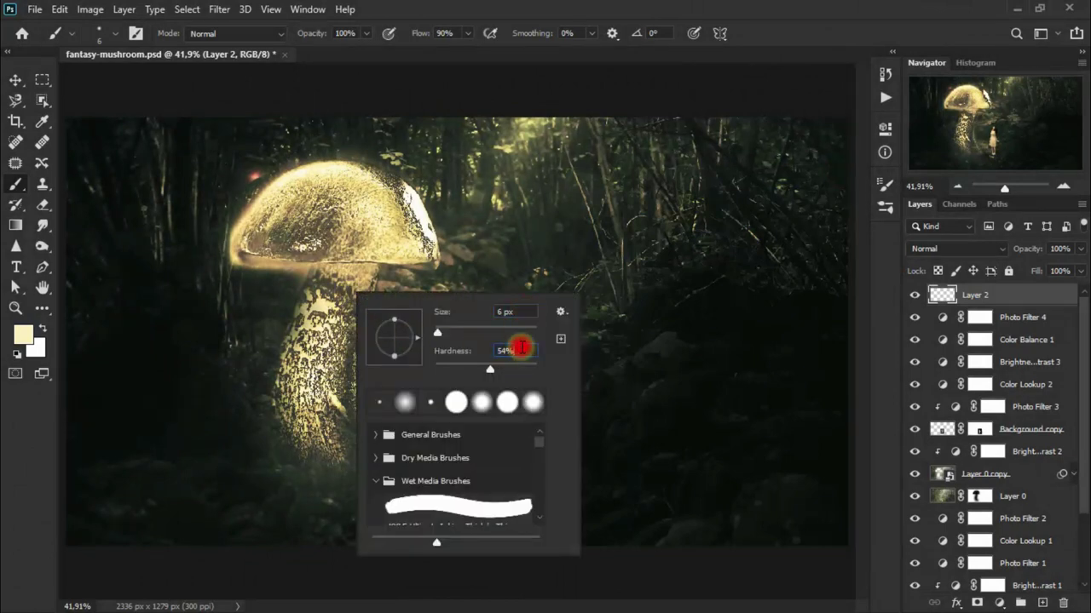
left_click(596, 22)
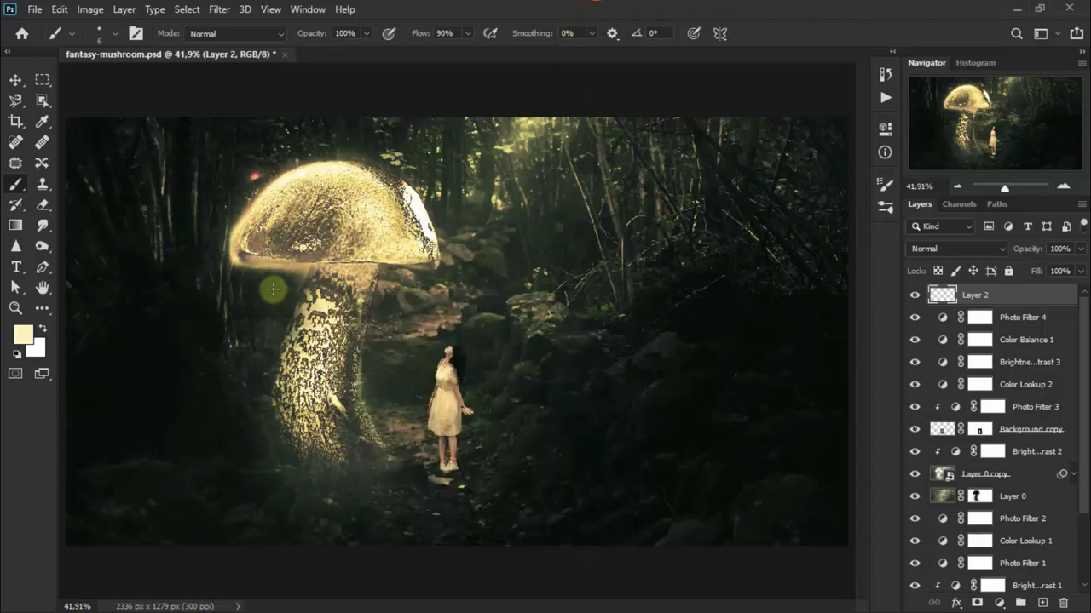
mouse_move(252, 270)
left_mouse_down()
mouse_move(260, 361)
mouse_move(218, 479)
left_mouse_up()
left_click_drag(279, 288, 195, 474)
mouse_move(267, 478)
left_mouse_down()
mouse_move(289, 423)
mouse_move(292, 263)
mouse_move(316, 287)
mouse_move(381, 276)
left_mouse_up()
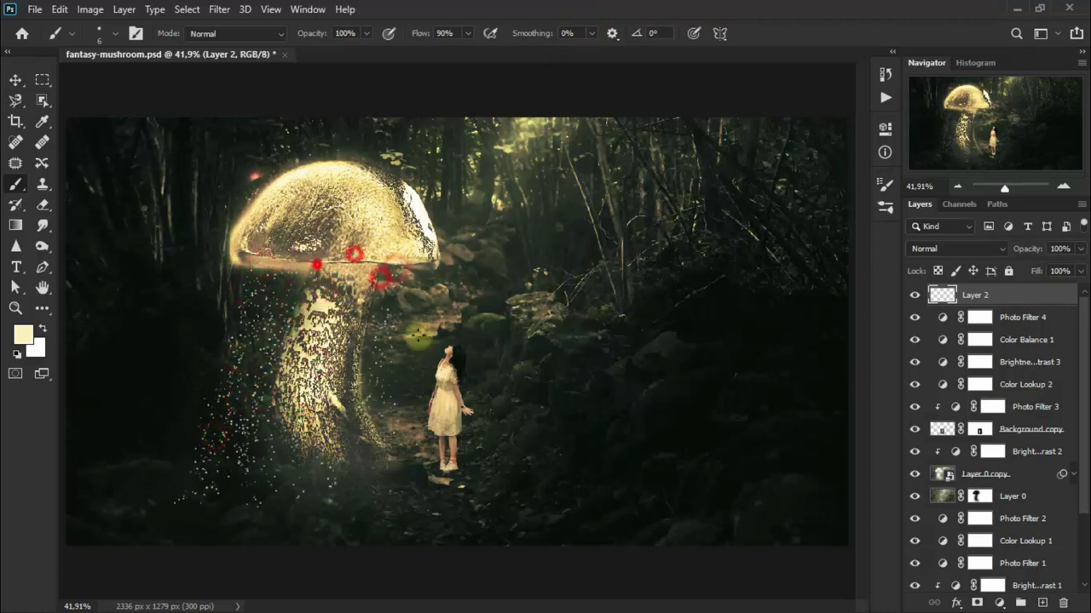
mouse_move(424, 450)
left_mouse_down()
mouse_move(329, 479)
mouse_move(385, 341)
left_mouse_up()
left_click_drag(420, 284, 412, 322)
Step: Dab extra sparkle dots around the stem and along the path near the mushroom base
left_click(375, 294)
left_click(290, 269)
left_click(264, 312)
left_click(387, 400)
left_click(408, 426)
left_click(426, 421)
left_click(263, 508)
left_click(382, 499)
left_click(291, 501)
left_click(357, 484)
left_click(442, 514)
left_click(456, 489)
Step: Dab a few more sparkles just beneath the mushroom cap
left_click(379, 254)
left_click(276, 265)
left_click(292, 280)
left_click(323, 287)
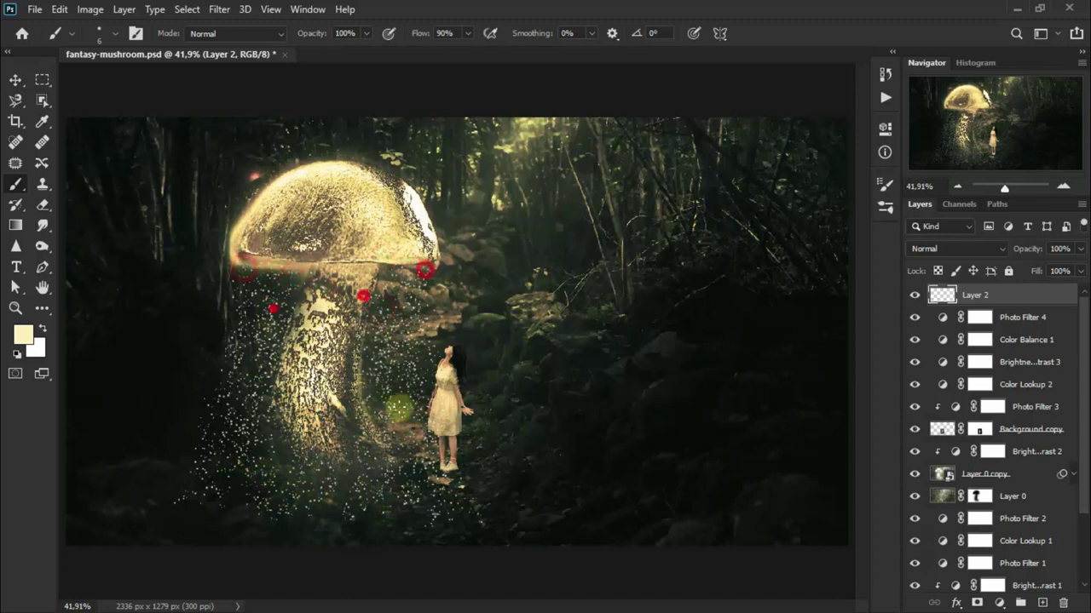
left_click(16, 79)
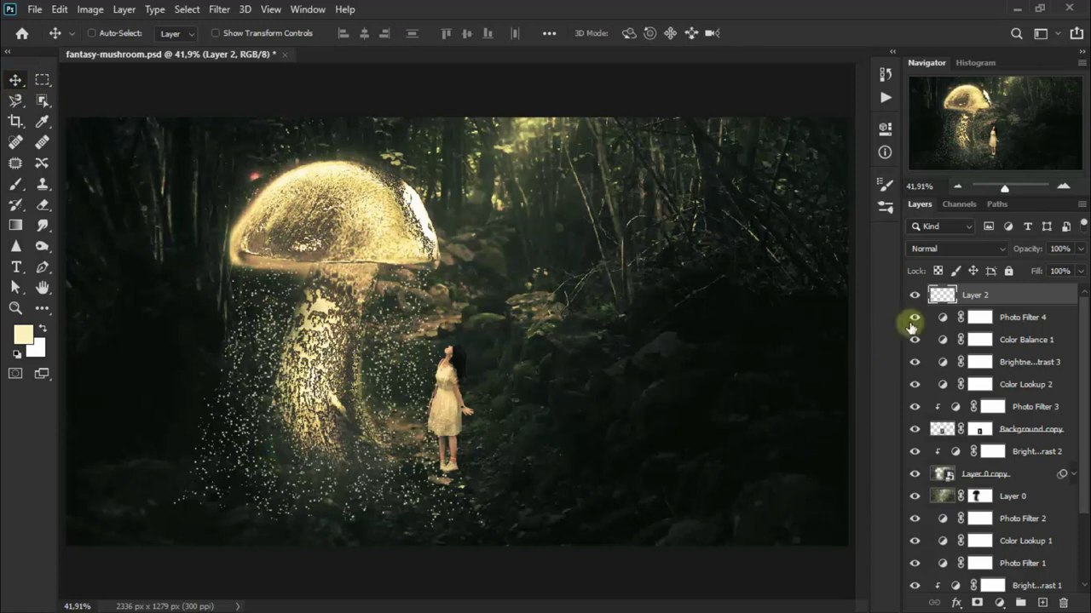
Step: Set Layer 2 to Difference blending, then duplicate it with the copy set to Normal
left_click(942, 249)
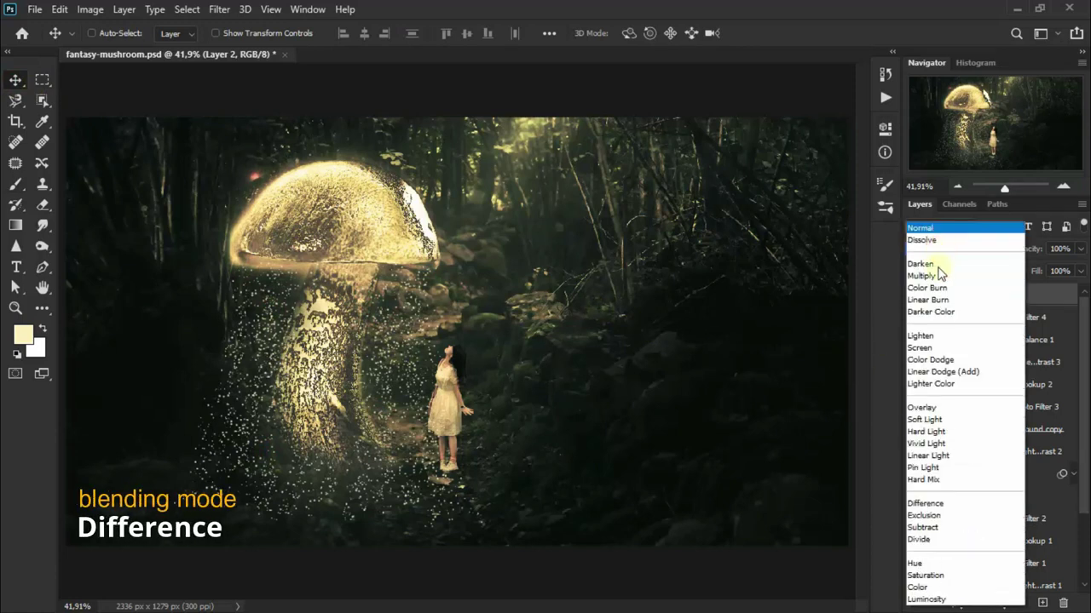
left_click(933, 504)
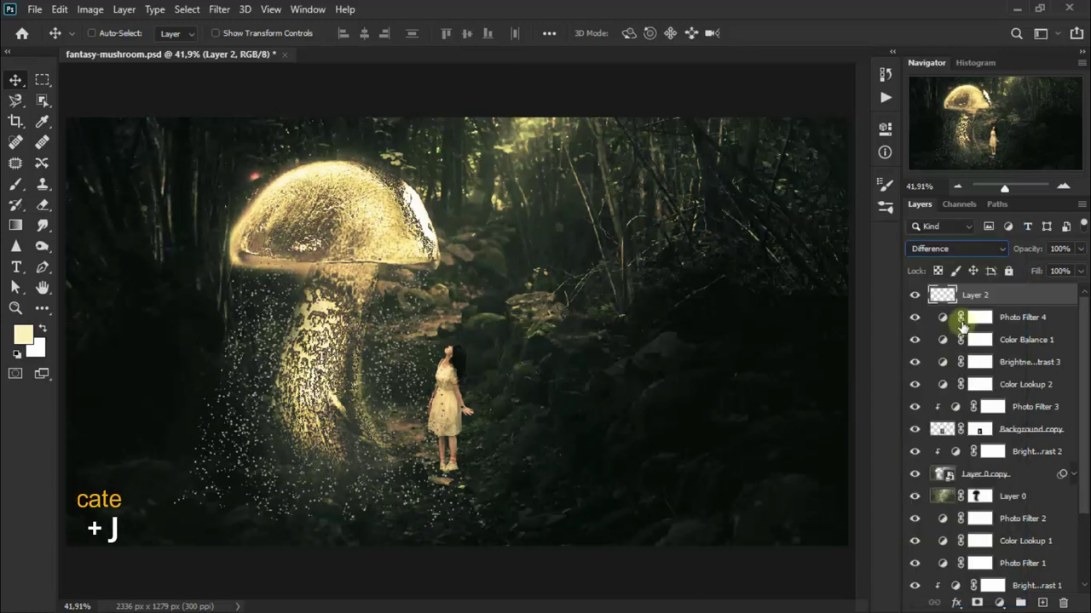
key("ctrl+j")
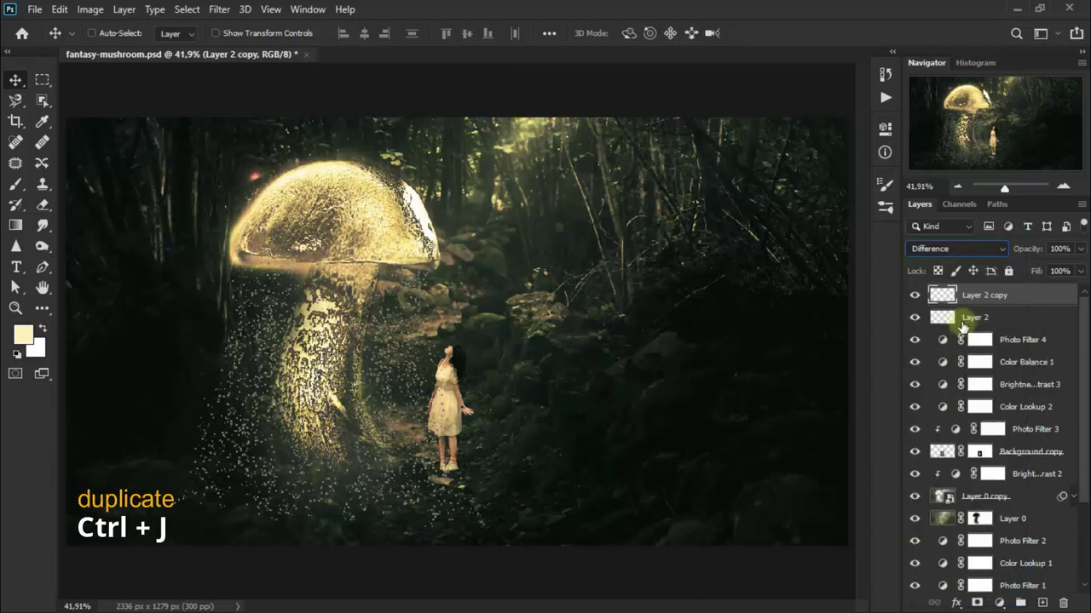
left_click(965, 254)
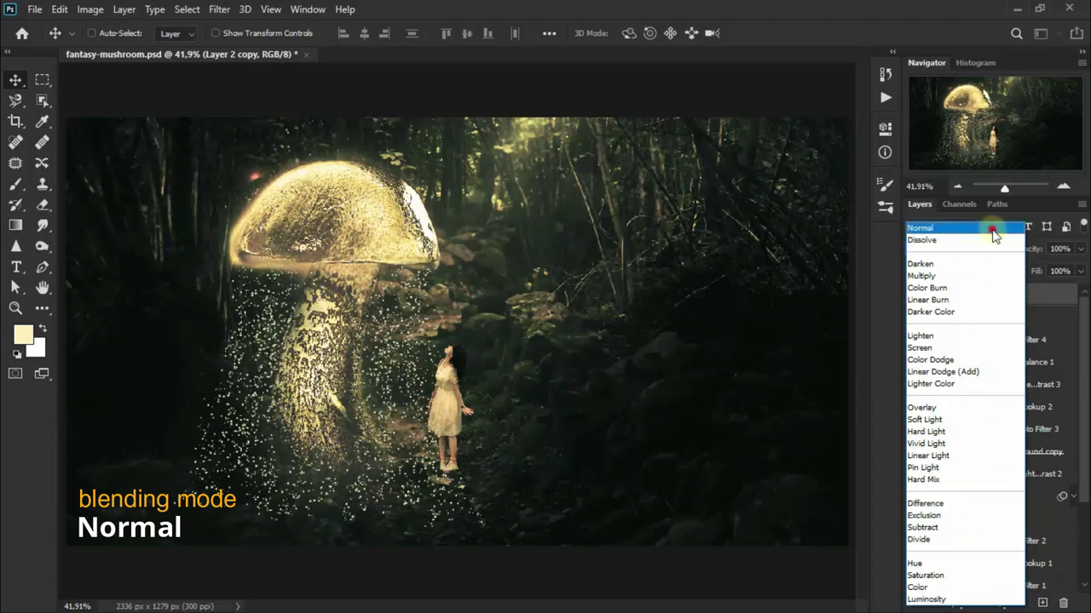
left_click(988, 228)
left_click(912, 295)
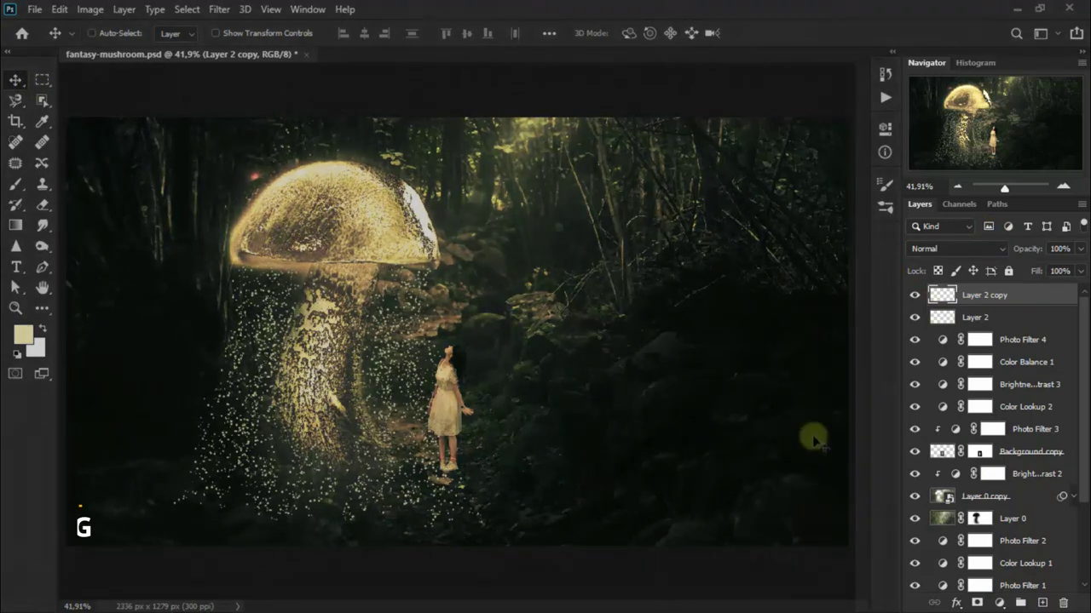
Step: Group Layer 2 and its copy into Group 1 and add a layer mask
left_click(1004, 318, "ctrl")
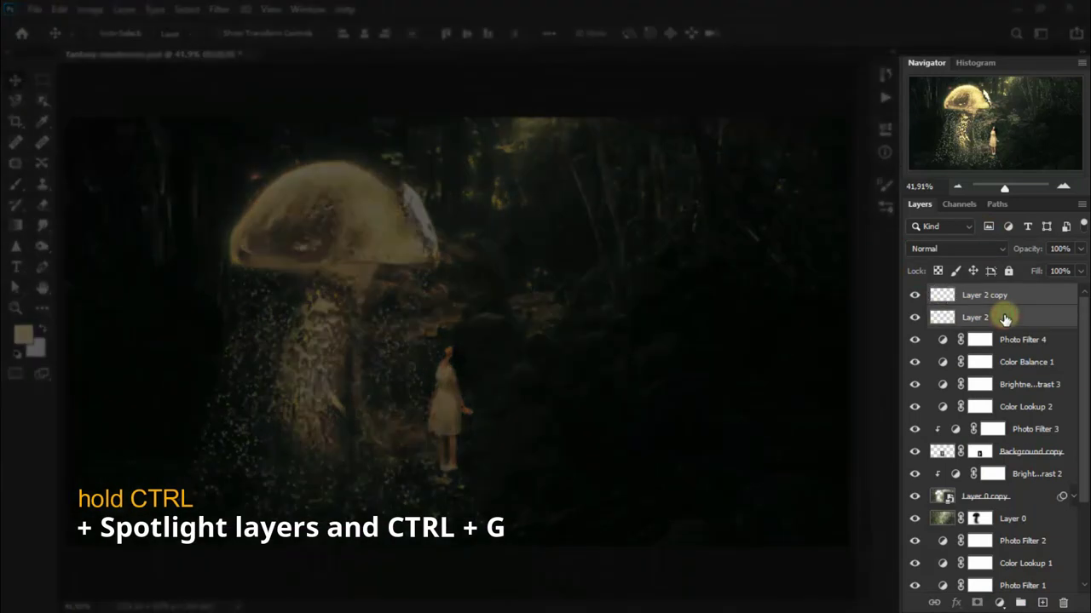
key("ctrl+g")
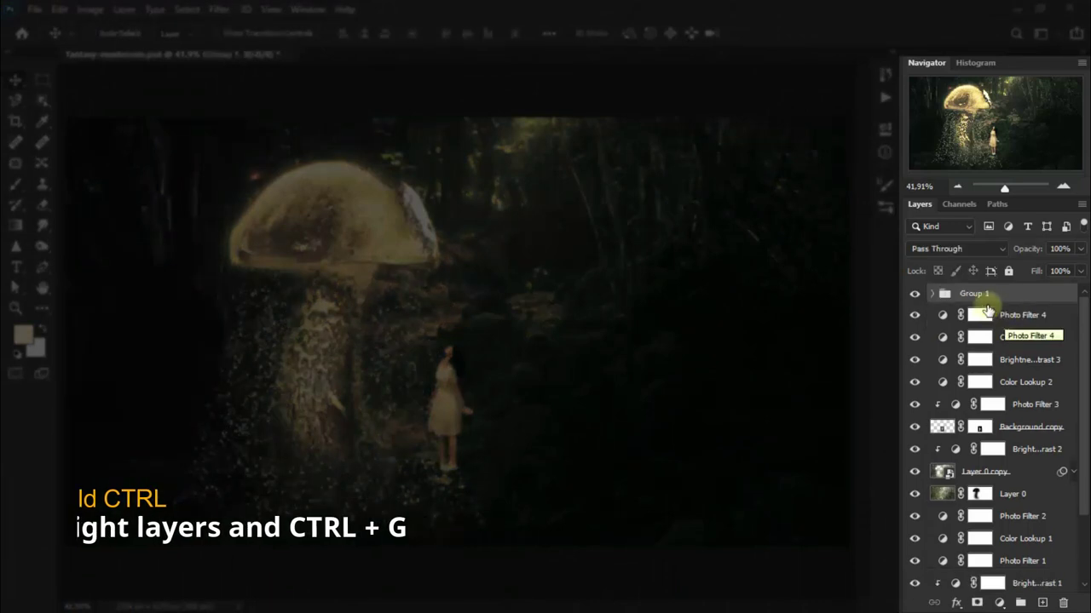
left_click(977, 602)
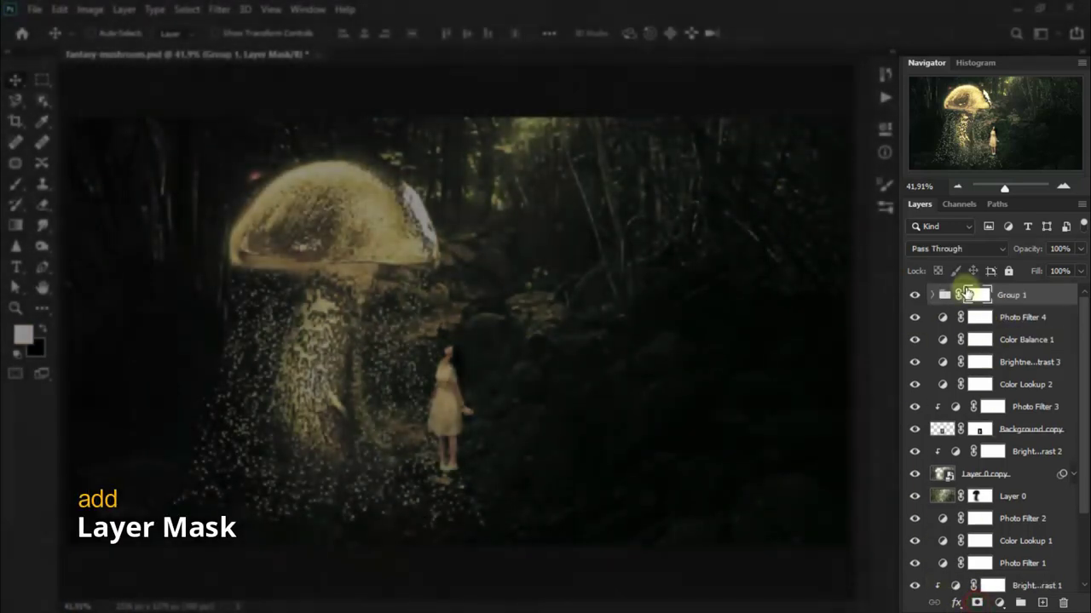
Step: Erase the Group 1 mask along the bottom to fade the sparkles there
left_click(48, 207)
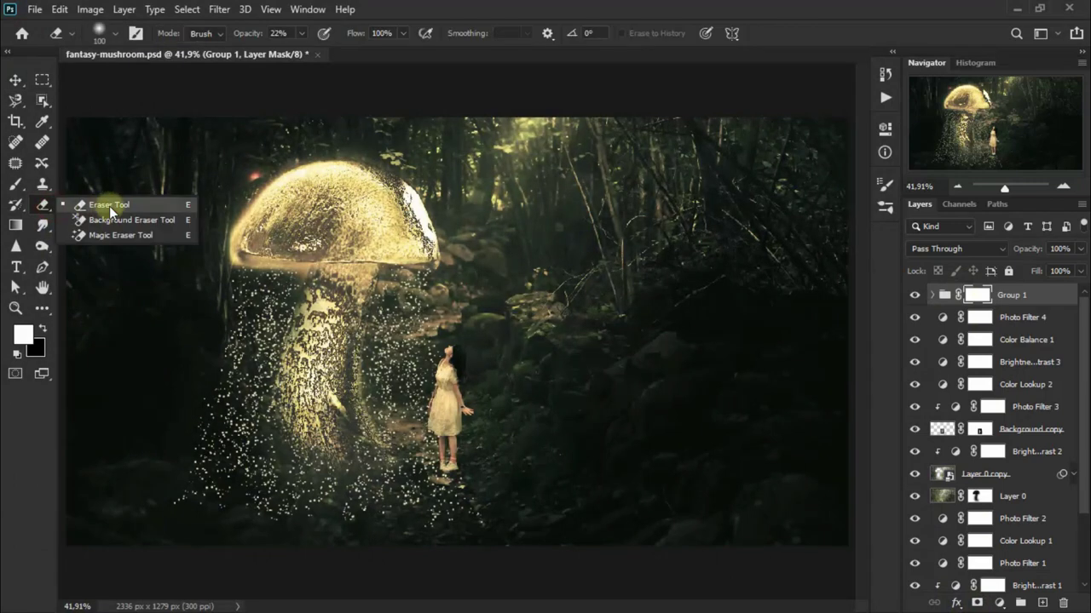
left_click(135, 205)
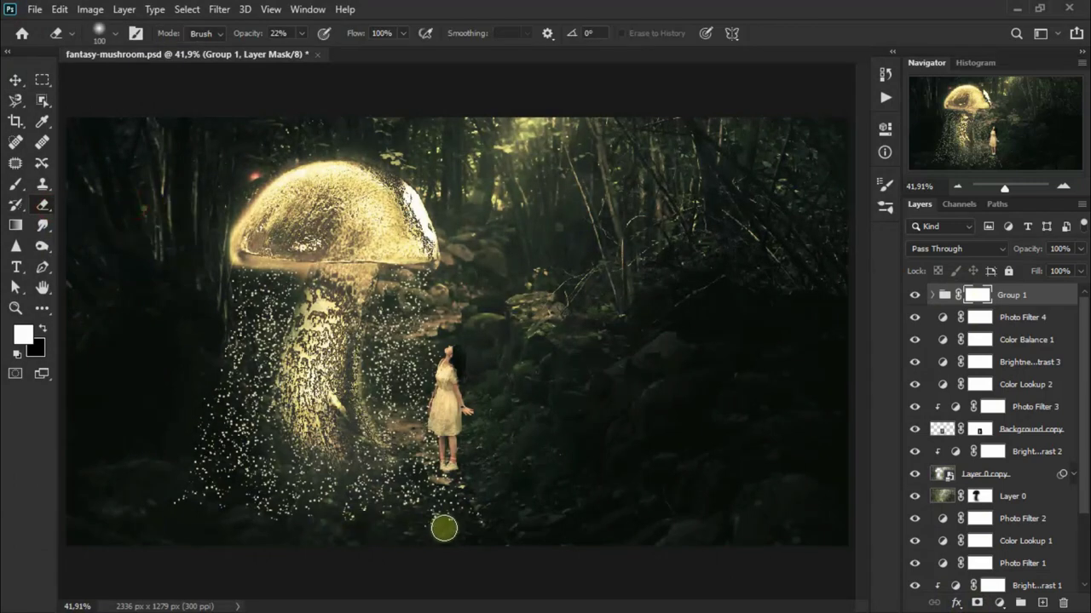
left_click(443, 516)
left_click(469, 515)
left_click(371, 521)
mouse_move(187, 504)
left_mouse_down()
mouse_move(304, 522)
mouse_move(270, 506)
mouse_move(452, 511)
mouse_move(167, 495)
mouse_move(424, 496)
mouse_move(154, 497)
mouse_move(424, 508)
left_mouse_up()
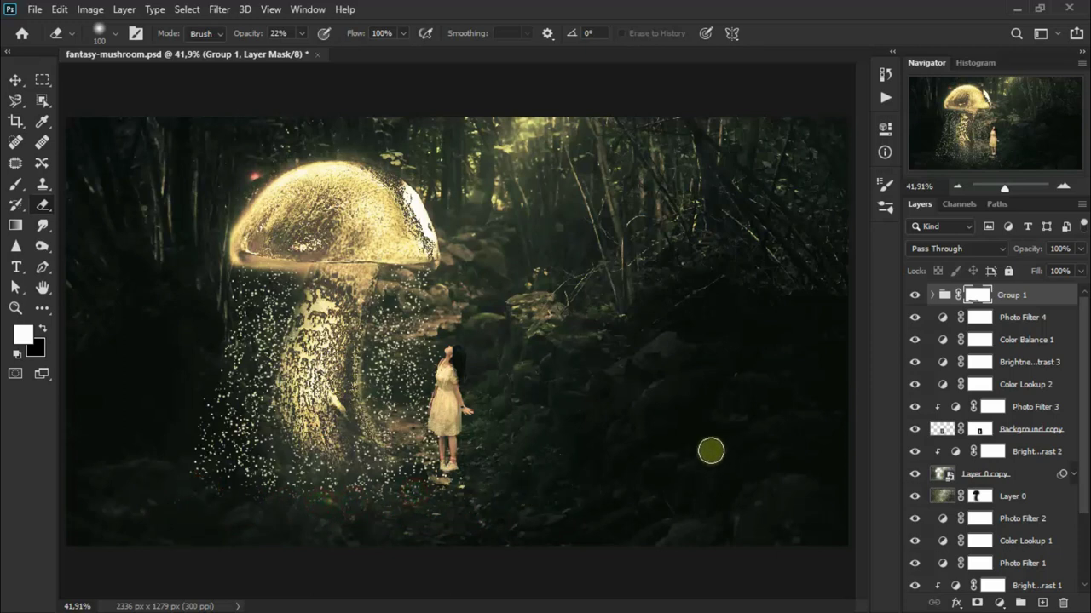
Step: Set Group 1's blend mode to Color Dodge and compare the glow
left_click(956, 248)
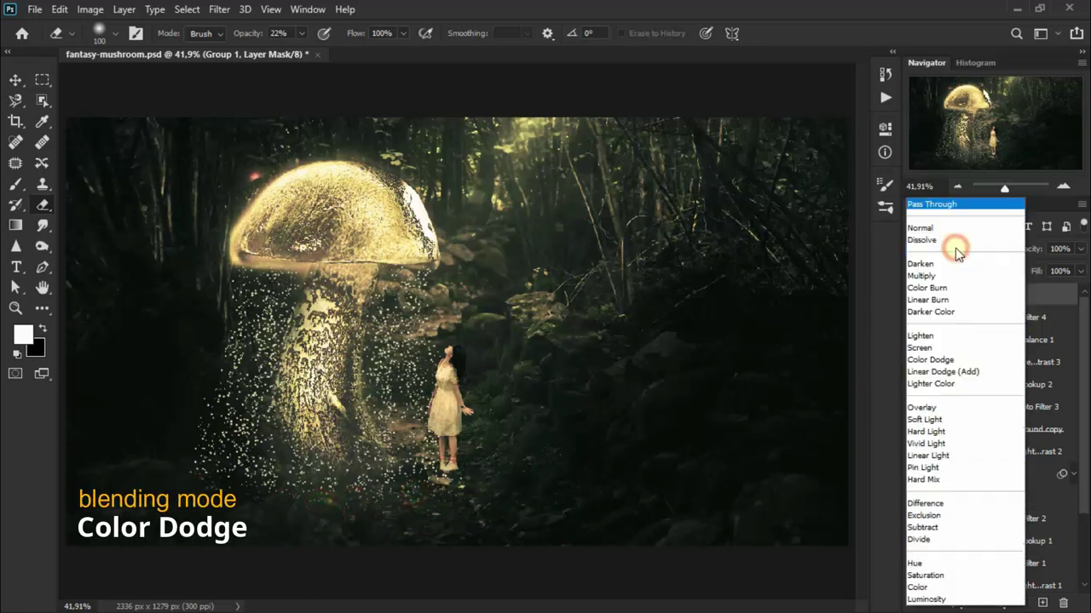
left_click(996, 362)
left_click(916, 295)
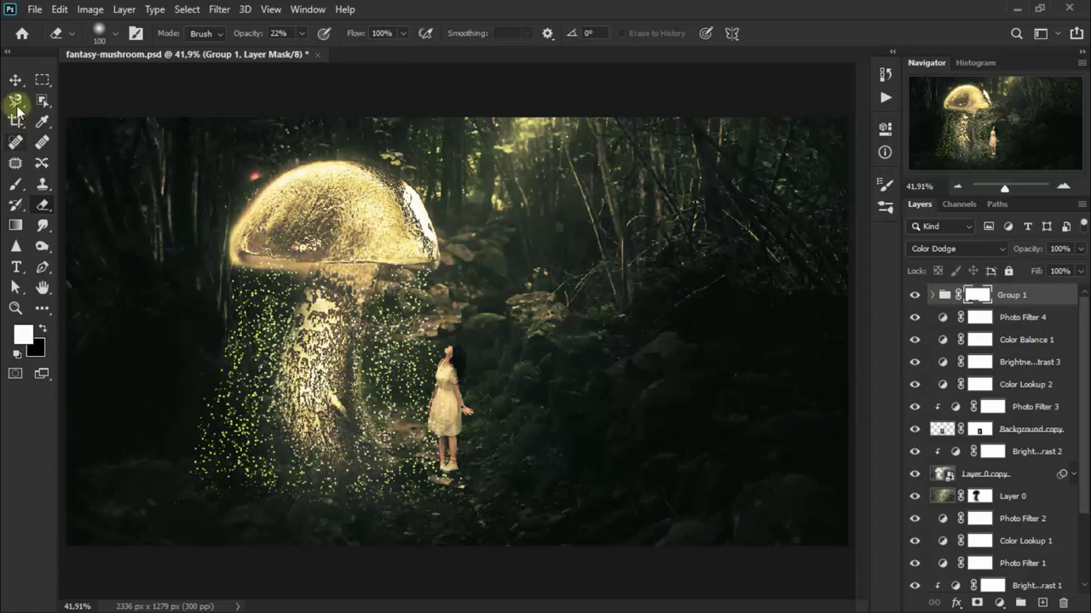
left_click(15, 80)
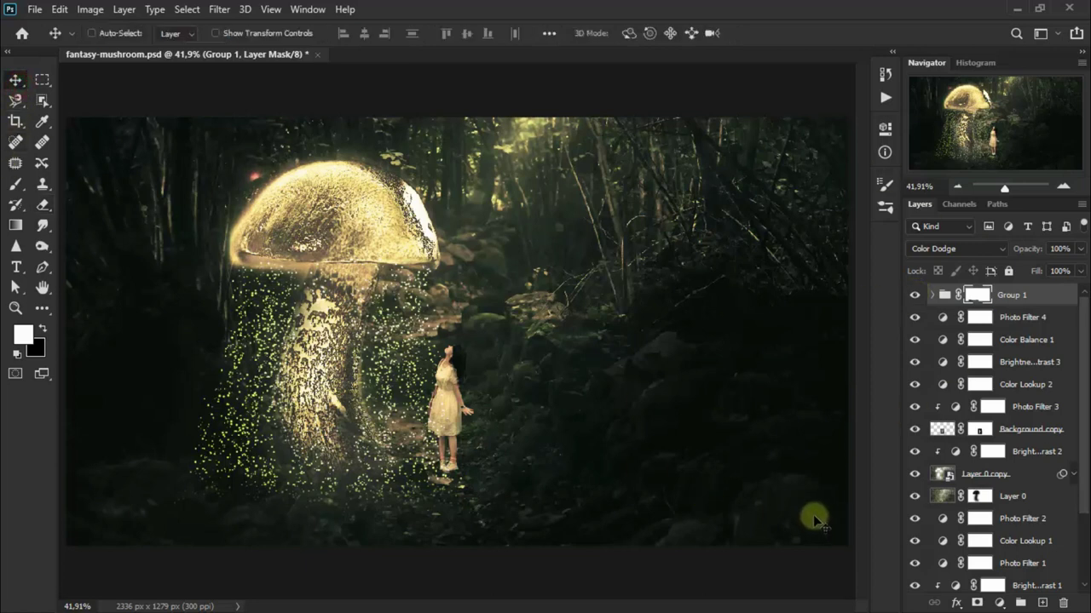
Step: Add a Brightness/Contrast adjustment at Brightness -94 and Contrast 85
left_click(999, 602)
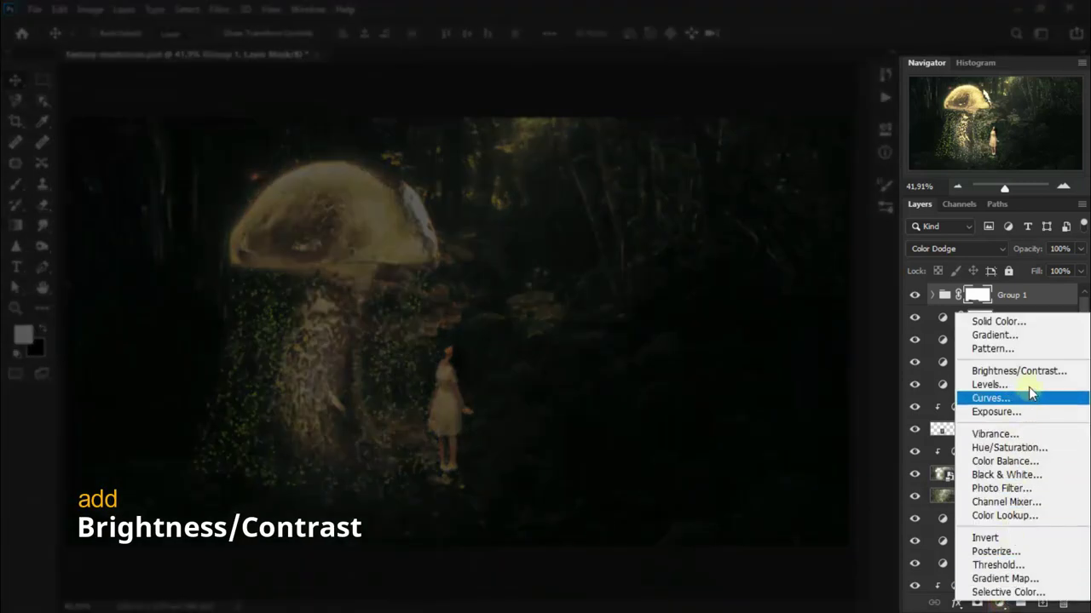
left_click(1023, 371)
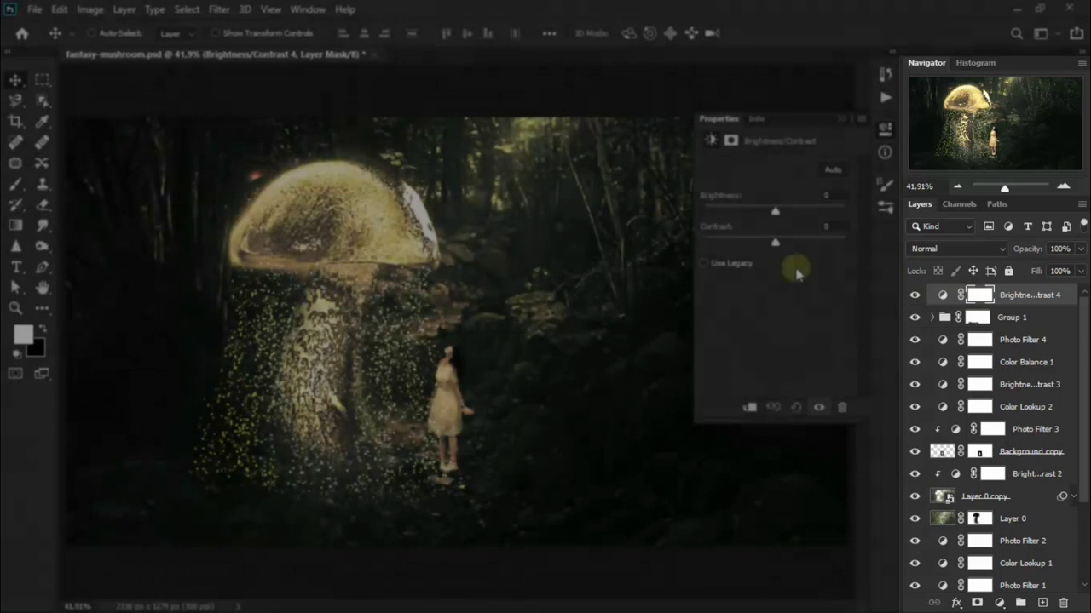
left_click_drag(775, 211, 736, 212)
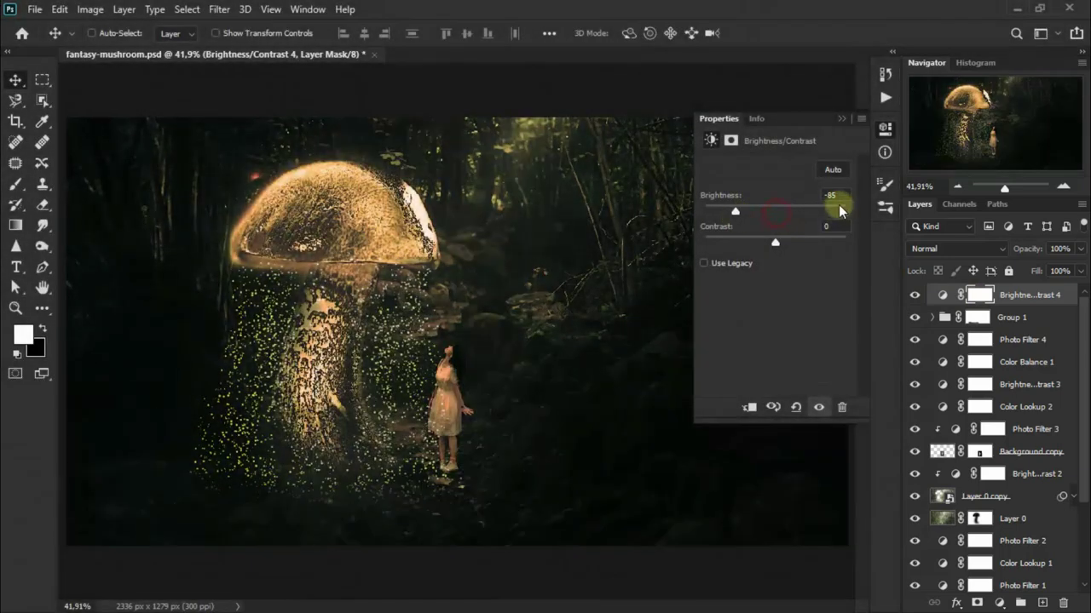
type("-95")
left_click_drag(776, 243, 819, 245)
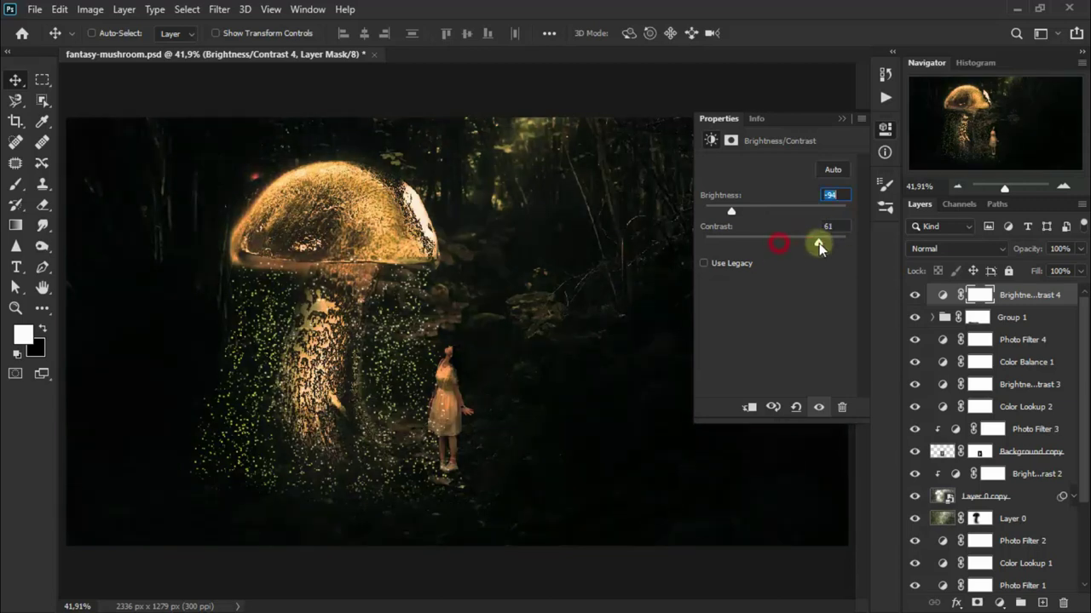
type("85")
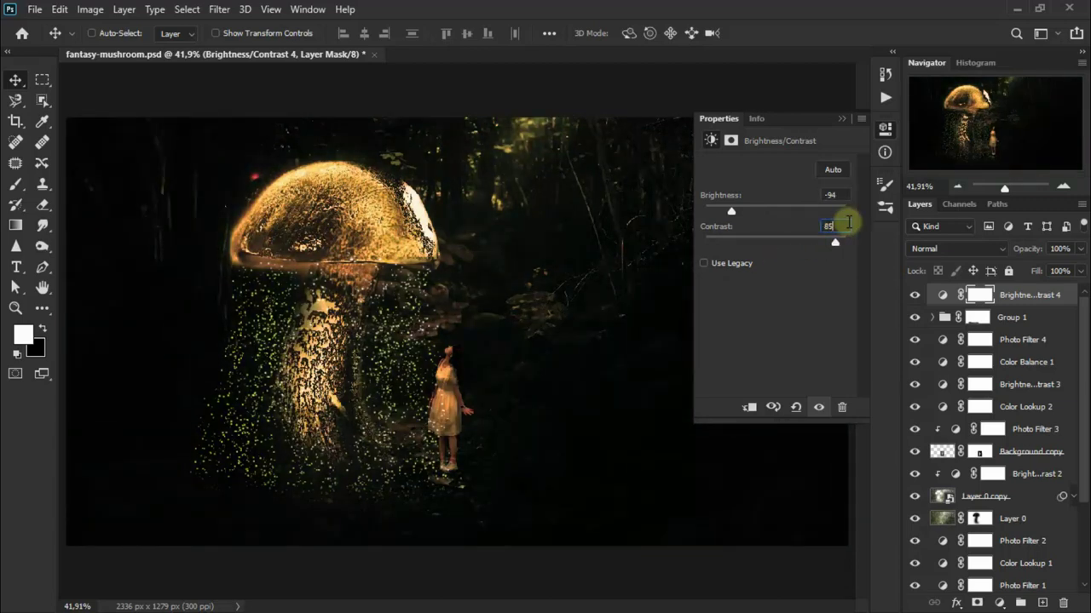
left_click(840, 121)
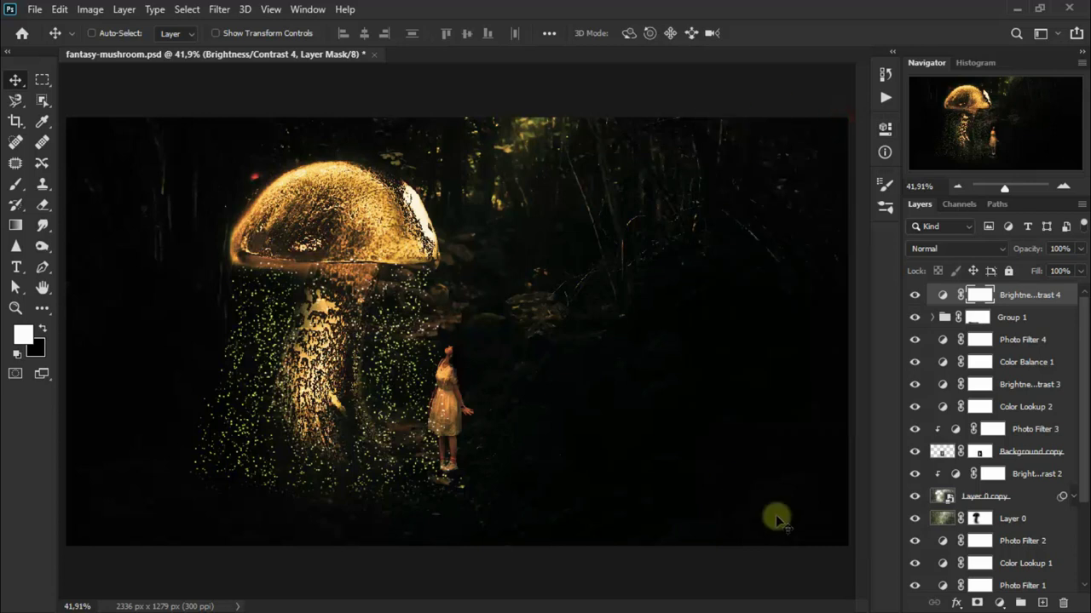
Step: Erase the Brightness/Contrast 4 mask over several spots to lift the darkening
left_click(34, 206)
left_click(141, 207)
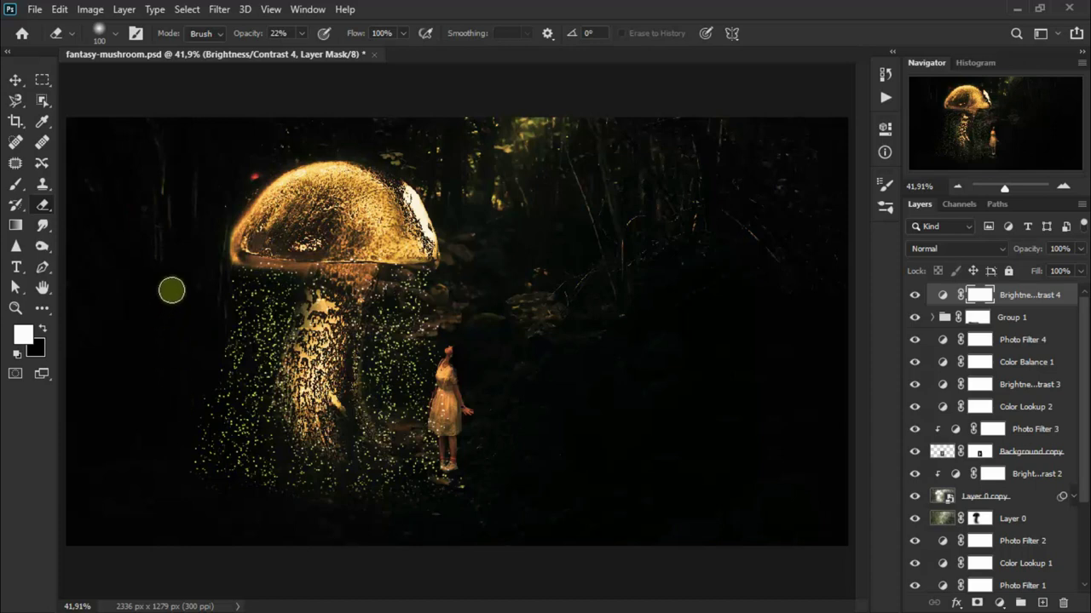
left_click(182, 253)
left_click(197, 224)
left_click(237, 159)
left_click(165, 277)
left_click(219, 339)
left_click(179, 344)
Step: Lift the darkening around the woman, above the mushroom and along the path with a 200 brush
left_click(182, 451)
left_click(166, 480)
left_click(490, 349)
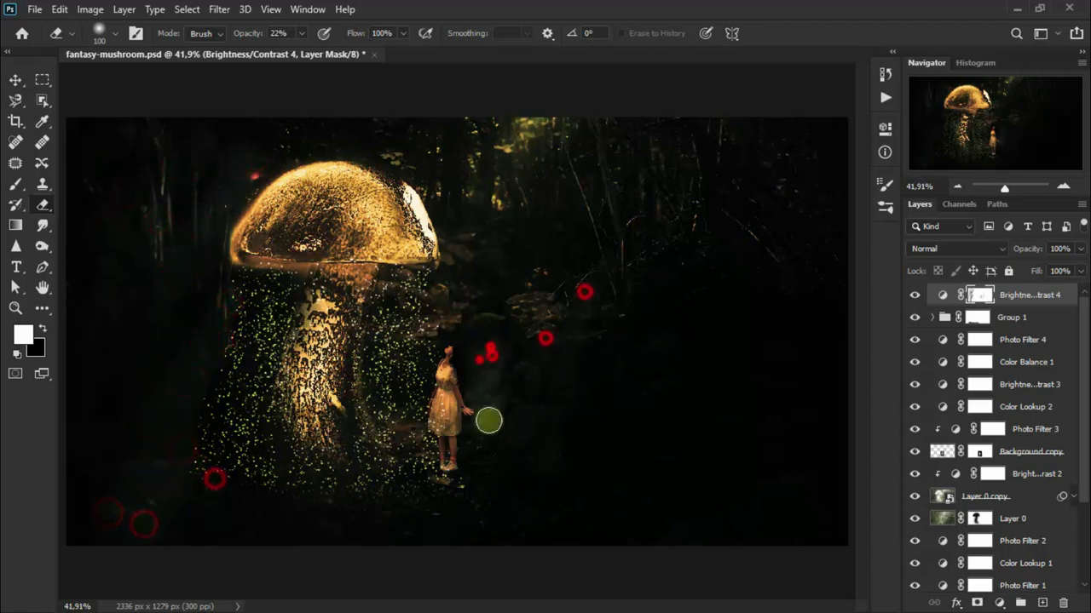
left_click(499, 295)
left_click(445, 252)
left_click(411, 136)
mouse_move(244, 176)
left_mouse_down()
mouse_move(691, 368)
mouse_move(674, 415)
mouse_move(512, 499)
mouse_move(116, 390)
mouse_move(105, 127)
mouse_move(803, 318)
mouse_move(477, 526)
mouse_move(141, 335)
mouse_move(122, 244)
mouse_move(567, 139)
mouse_move(570, 369)
left_mouse_up()
key("bracketright")
key("bracketright")
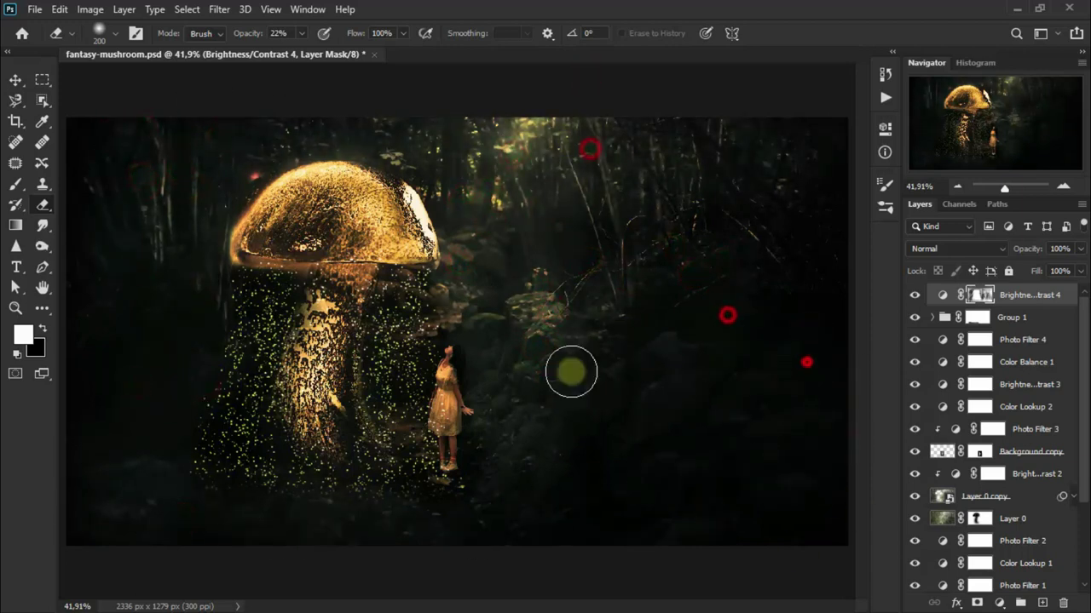
left_click_drag(467, 341, 471, 368)
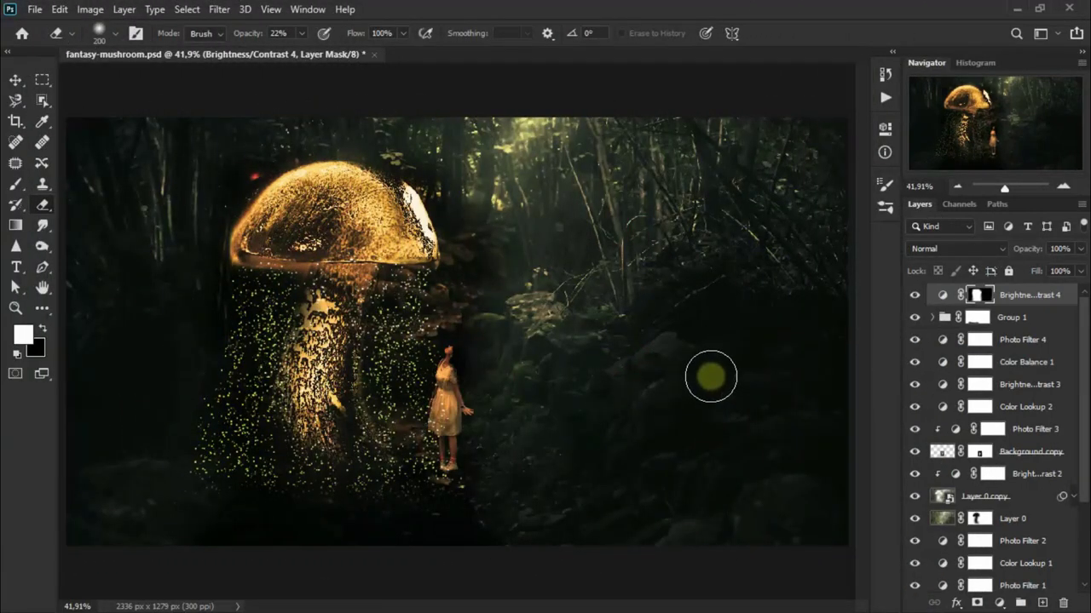
left_click(16, 81)
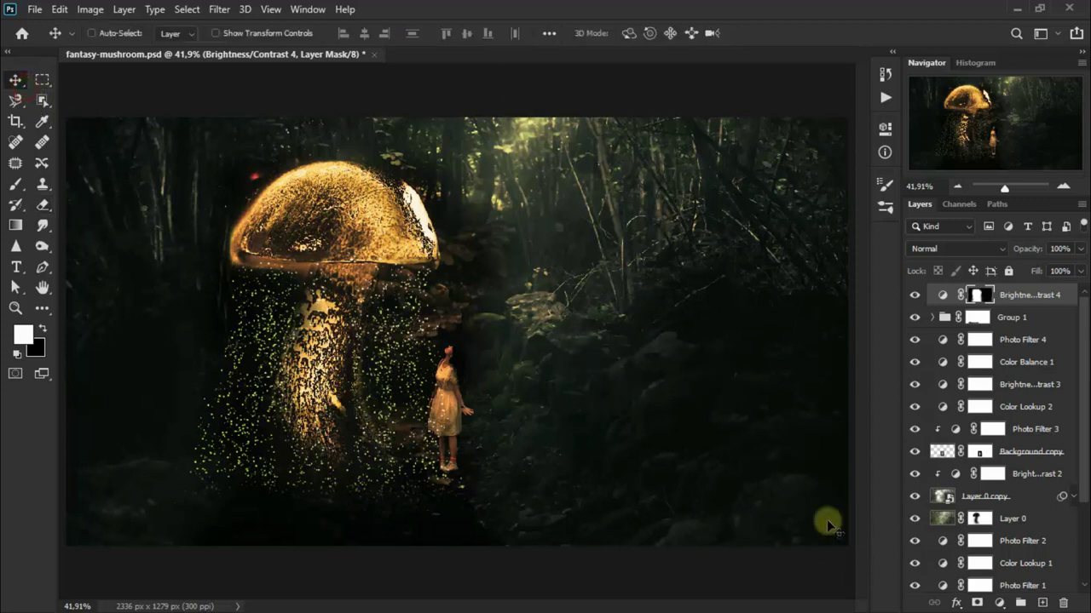
Step: Set Brightness/Contrast 4 to Darken blend mode at 39% opacity
left_click(941, 248)
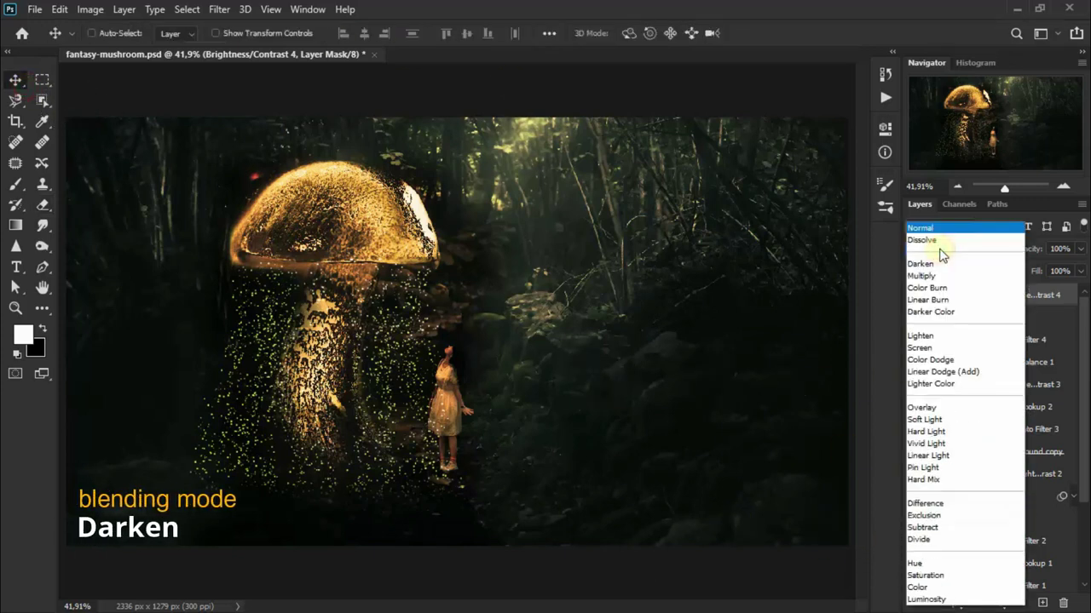
left_click(947, 265)
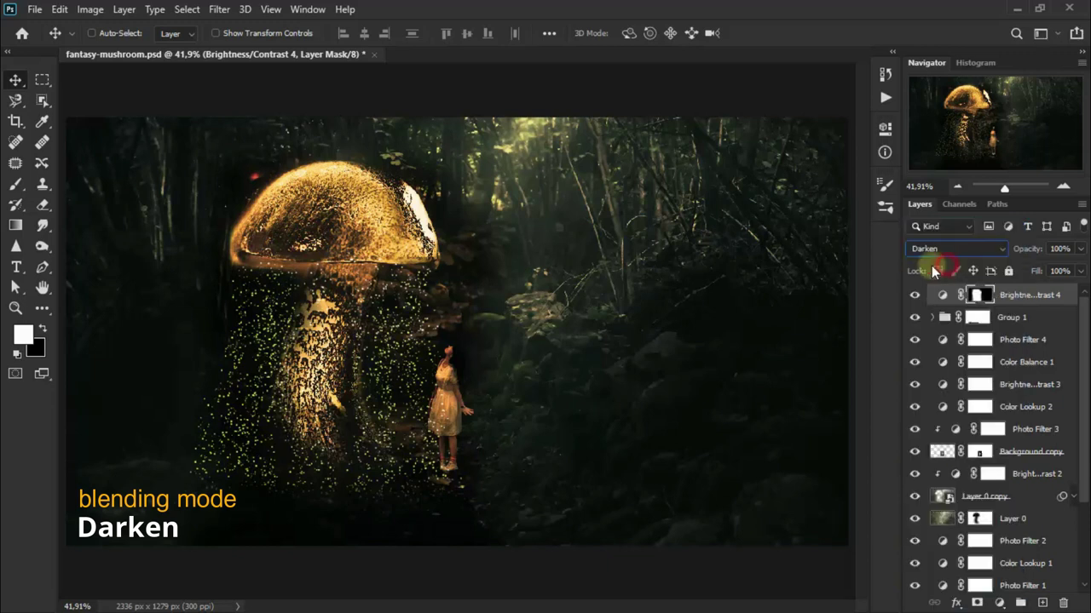
mouse_move(1078, 248)
left_mouse_down()
mouse_move(1072, 268)
mouse_move(1048, 266)
left_mouse_up()
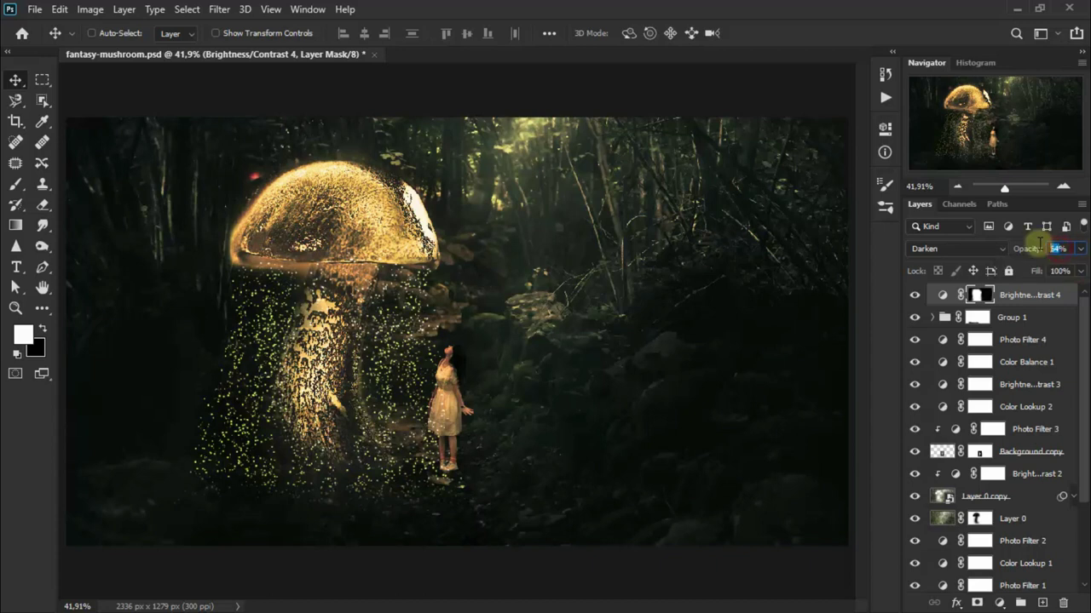
type("3")
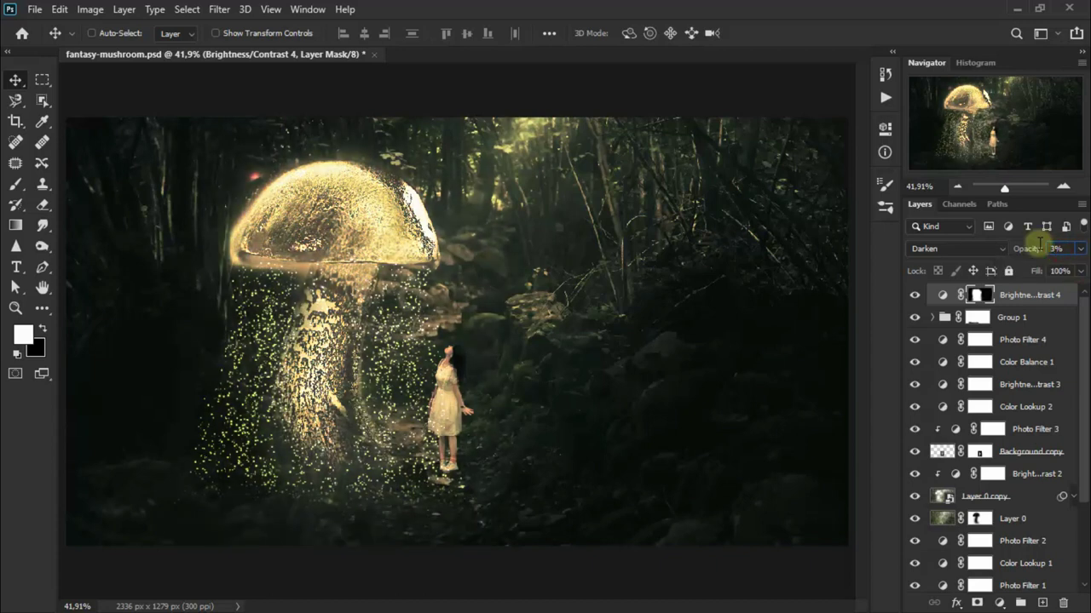
type("9")
key("Return")
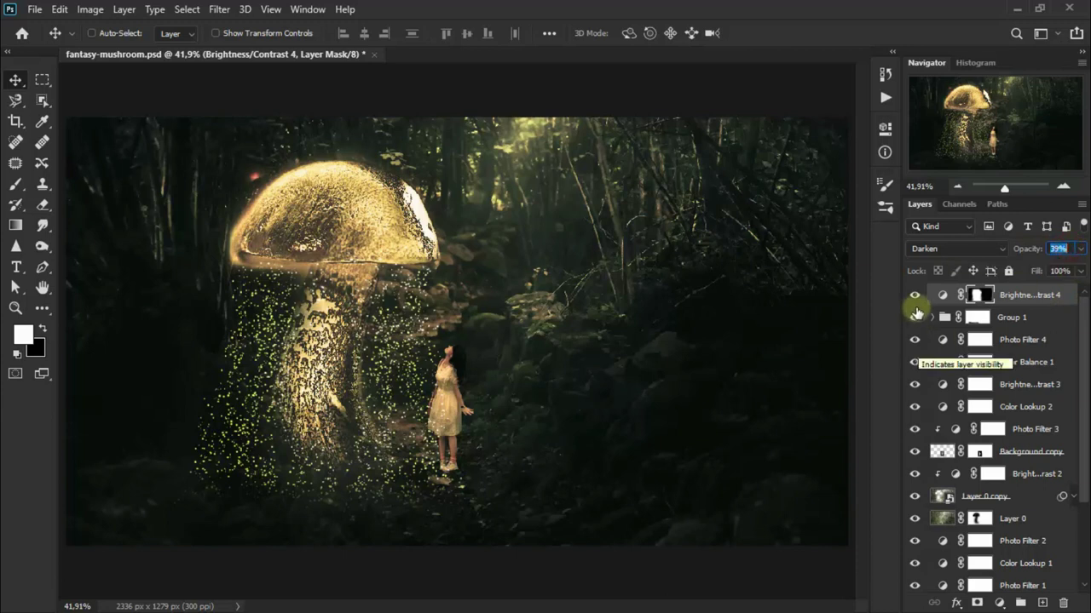
left_click(915, 295)
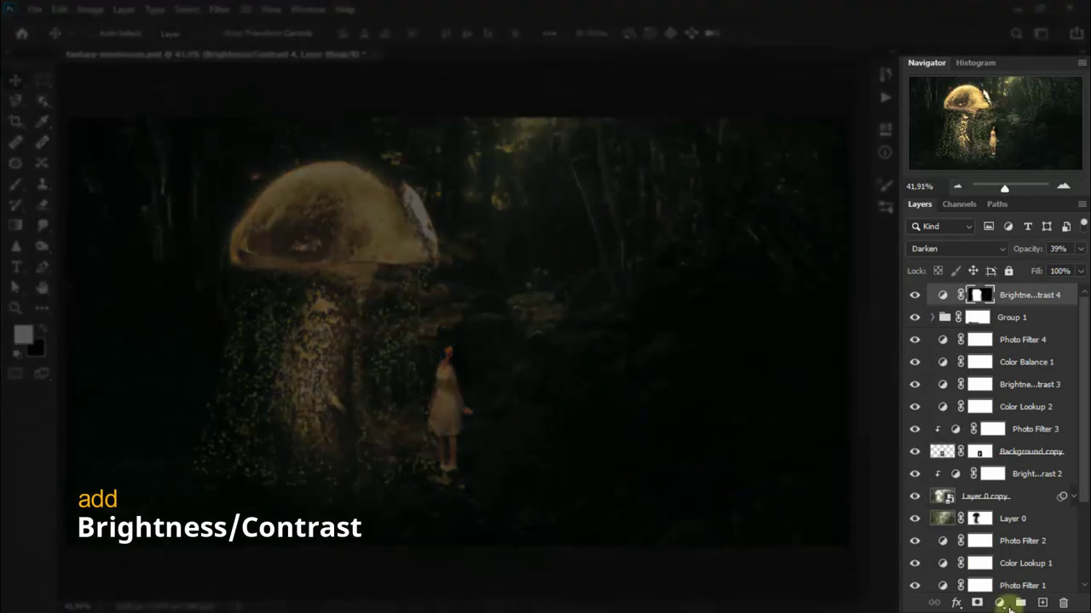
Step: Add a Brightness/Contrast adjustment with Brightness 26 and Contrast 31
left_click(1006, 604)
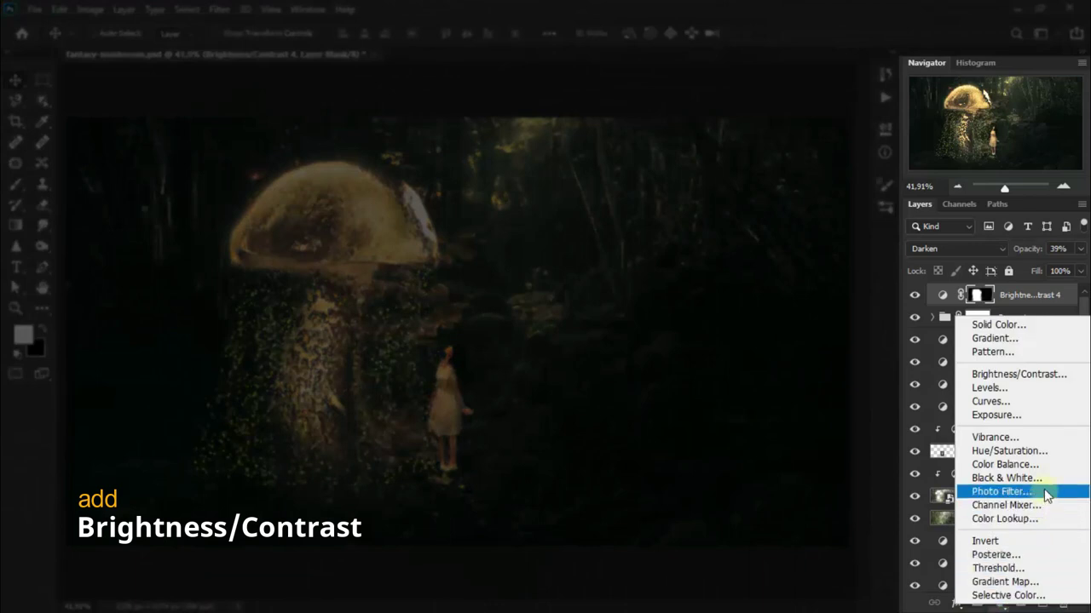
left_click(1018, 374)
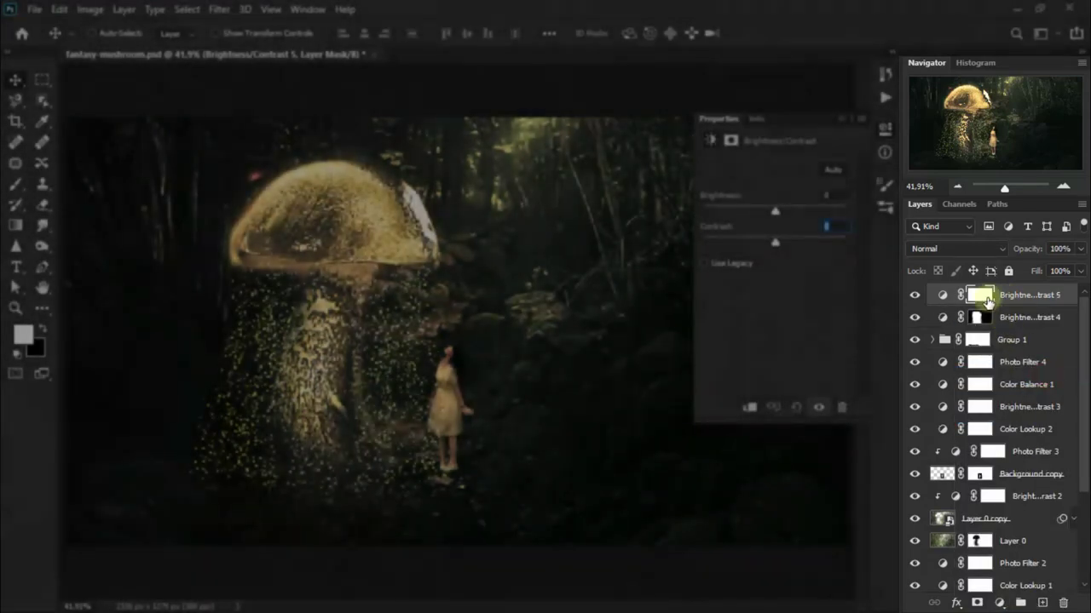
mouse_move(776, 212)
left_mouse_down()
mouse_move(787, 211)
mouse_move(790, 242)
left_mouse_up()
left_click(833, 198)
left_click(828, 227)
type("31")
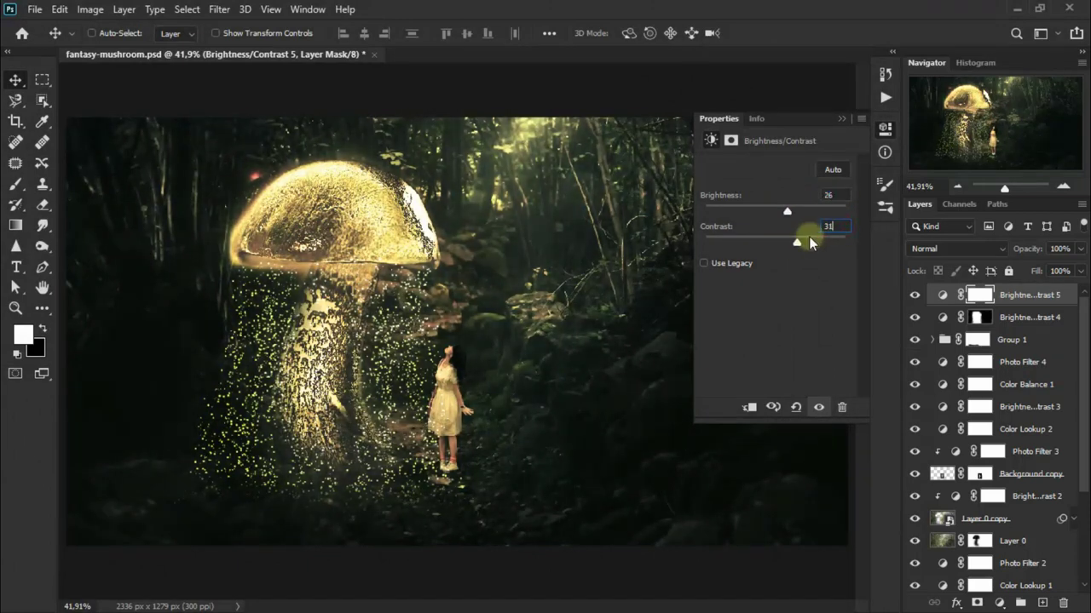
left_click(848, 218)
left_click(842, 119)
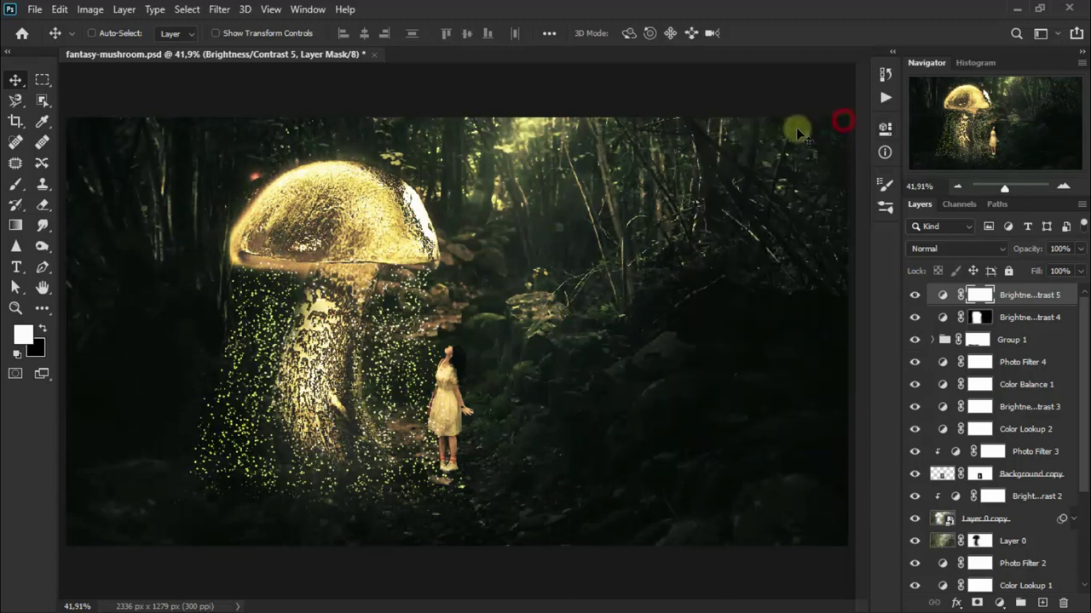
Step: Lower the new adjustment layer's opacity to 55%
left_click(1078, 251)
left_click_drag(1072, 270, 1054, 271)
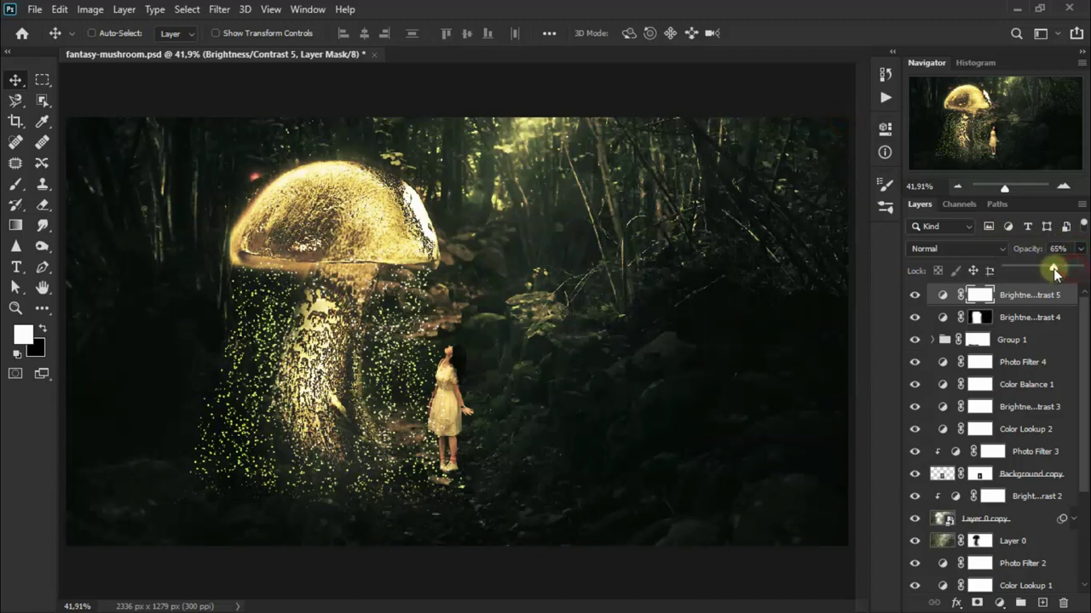
left_click(1058, 249)
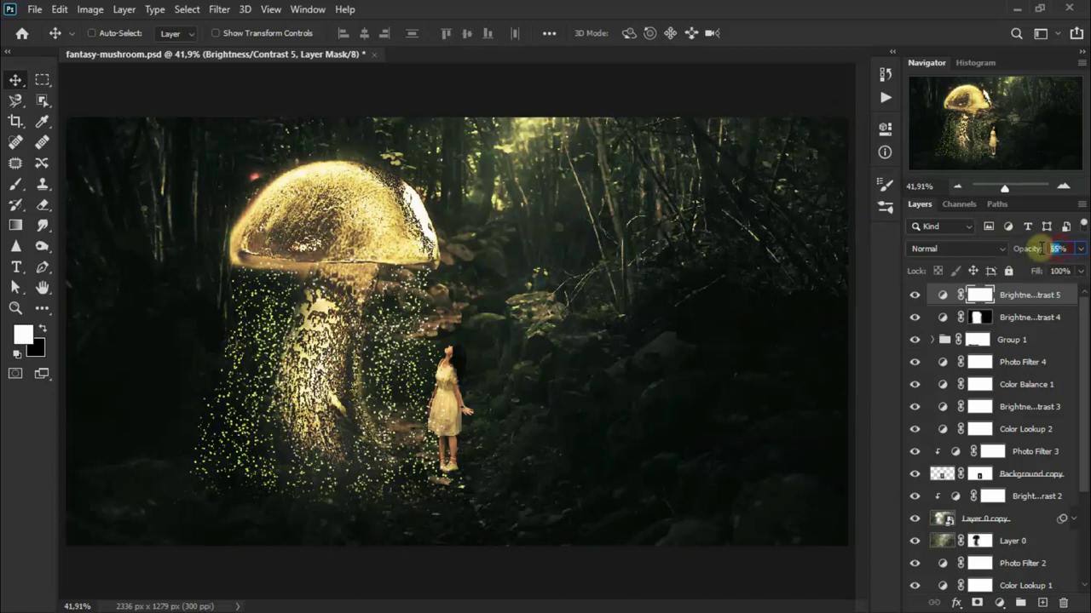
type("55")
key("Return")
left_click(1075, 249)
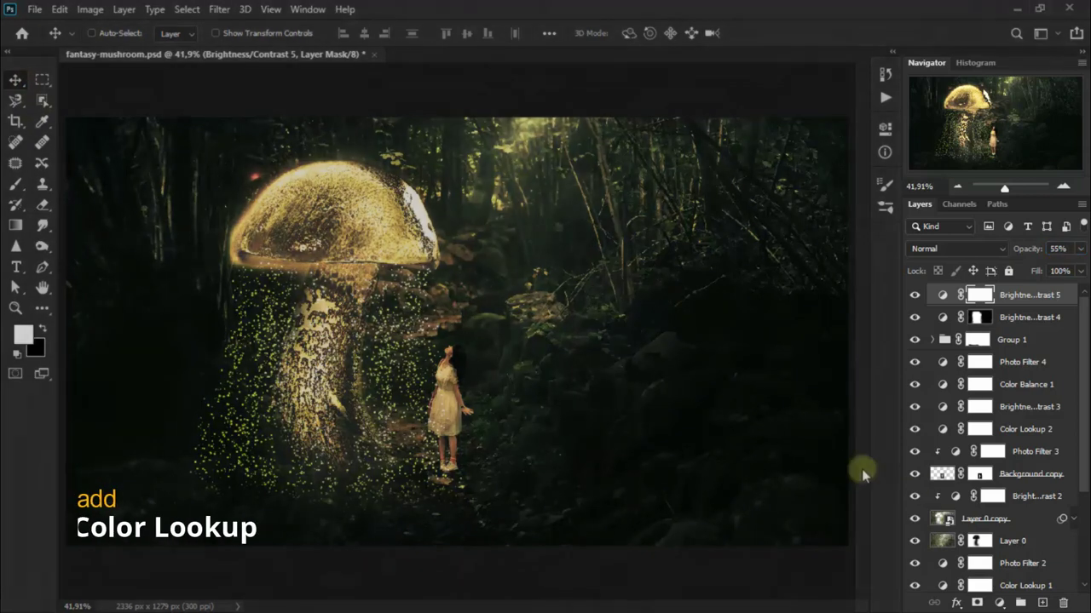
Step: Add a Color Lookup adjustment using the FuturisticBleak.3DL look
left_click(1000, 602)
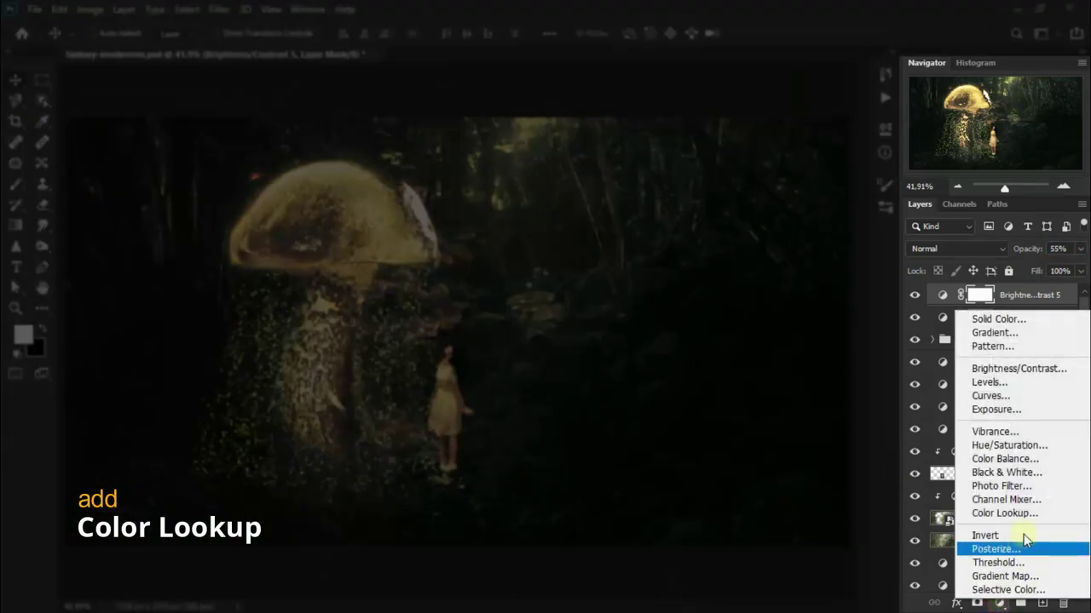
left_click(1038, 512)
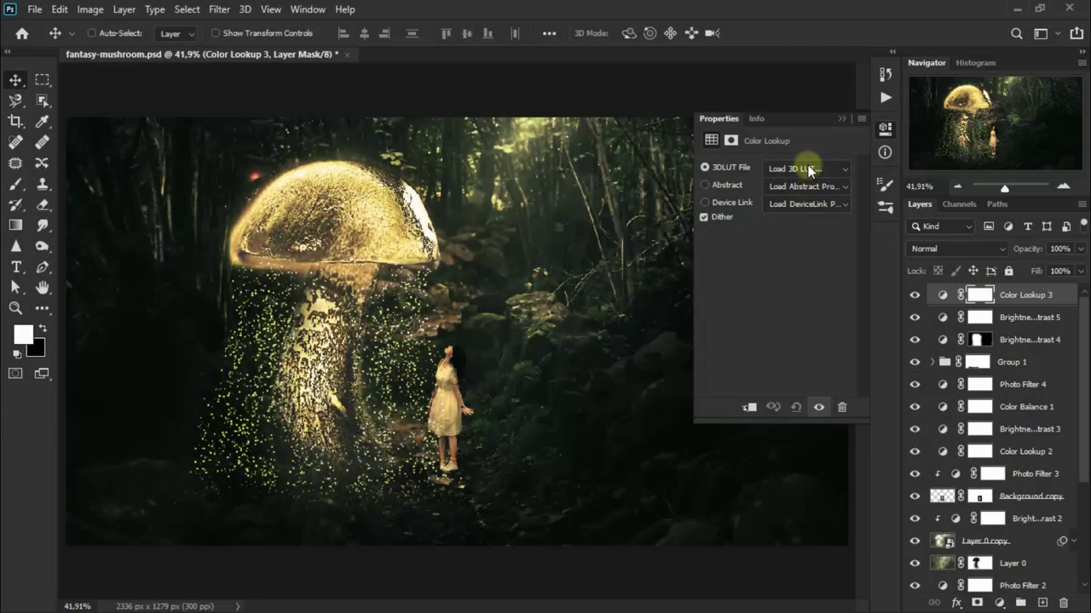
left_click(801, 169)
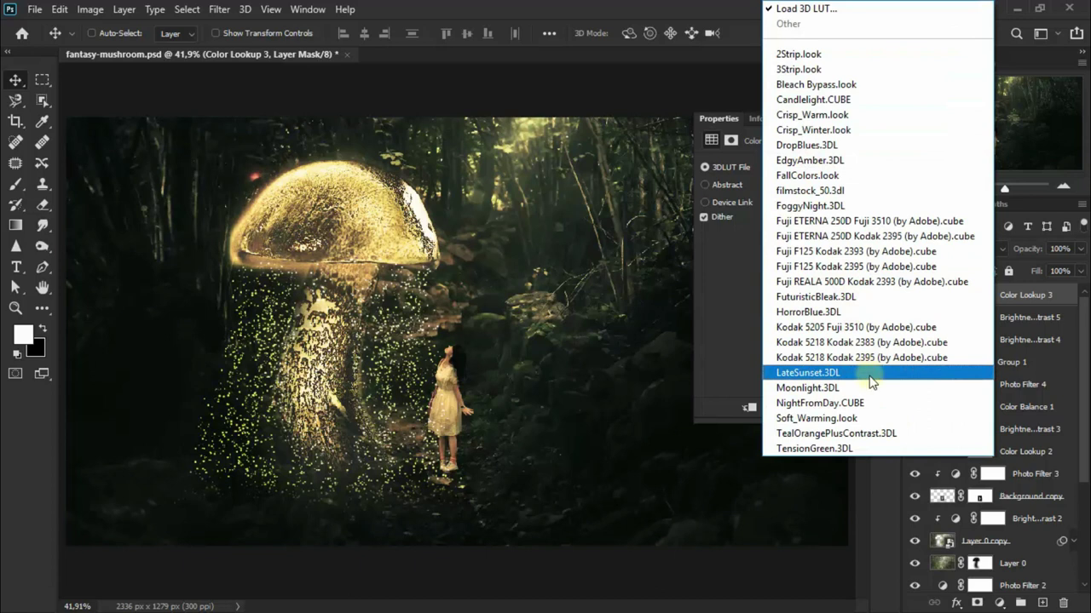
left_click(875, 297)
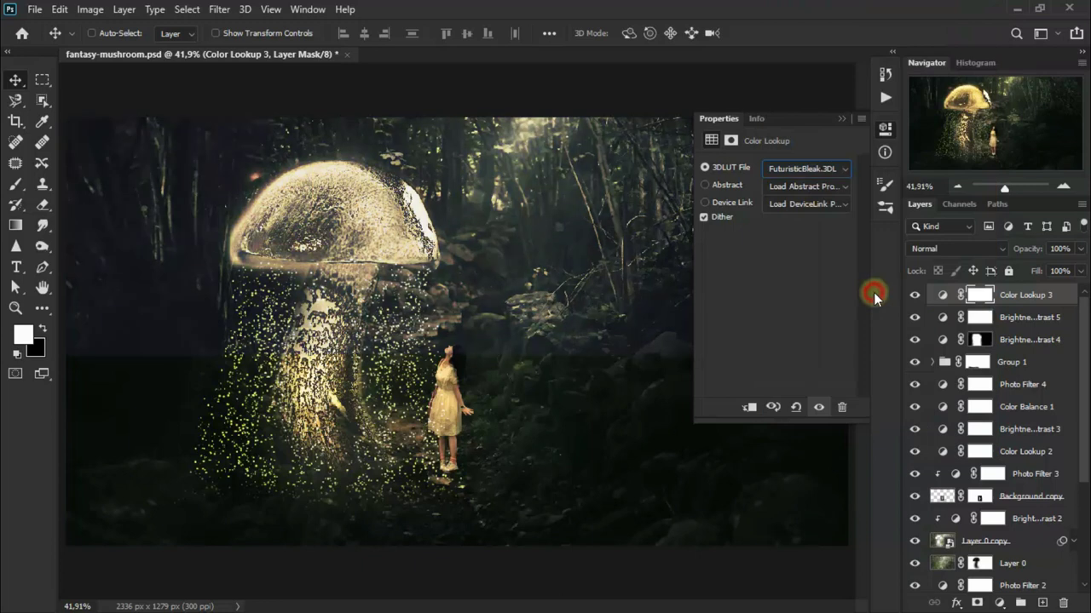
Step: Blend the Color Lookup layer in Color mode at 40% opacity
left_click(844, 121)
left_click(929, 249)
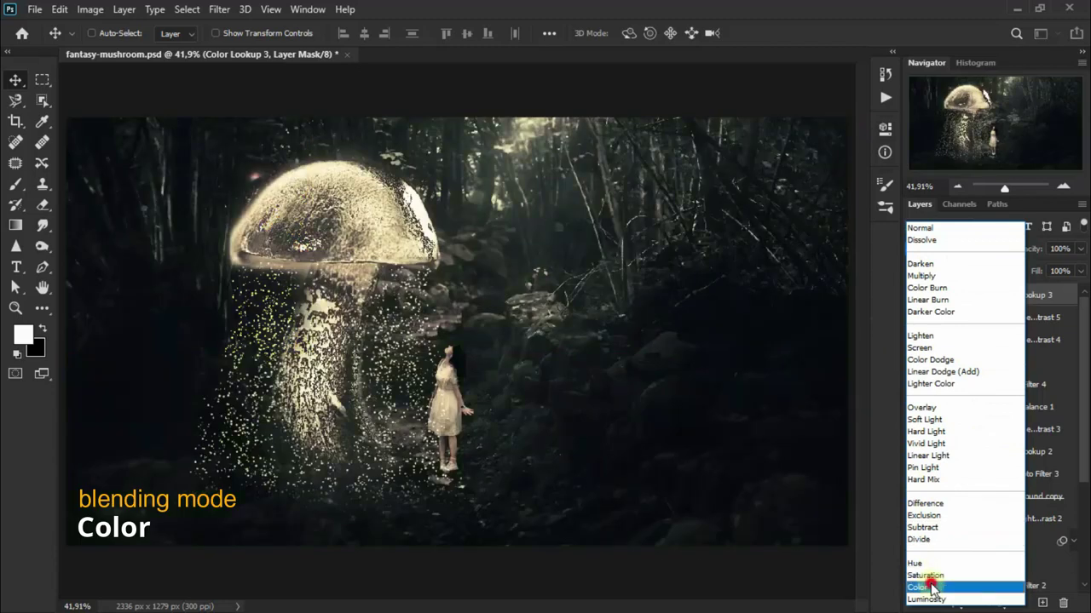
left_click(932, 588)
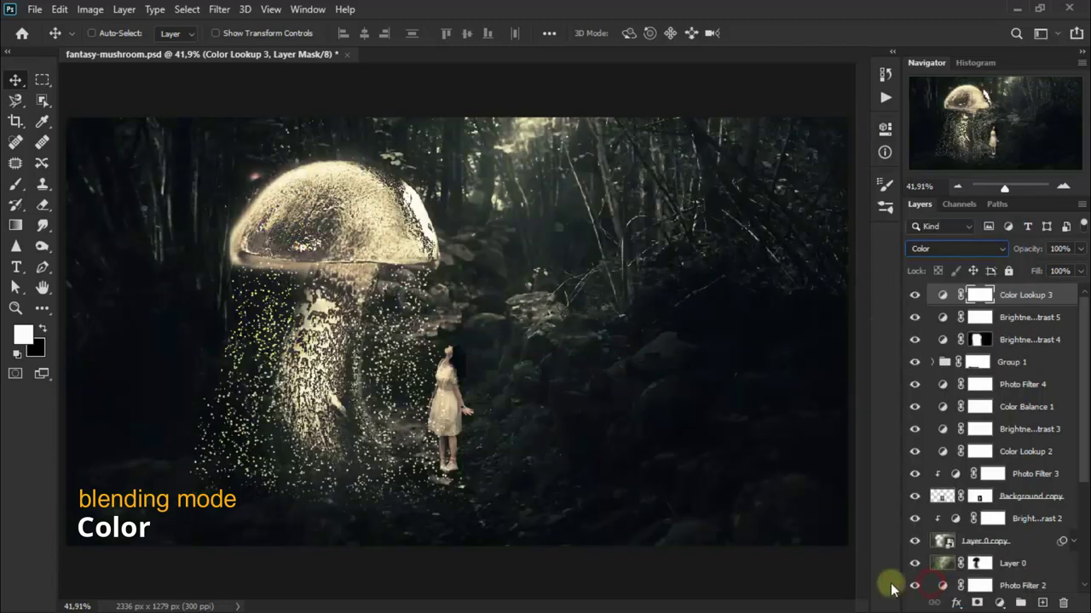
left_click_drag(1075, 271, 1041, 268)
left_click(1058, 248)
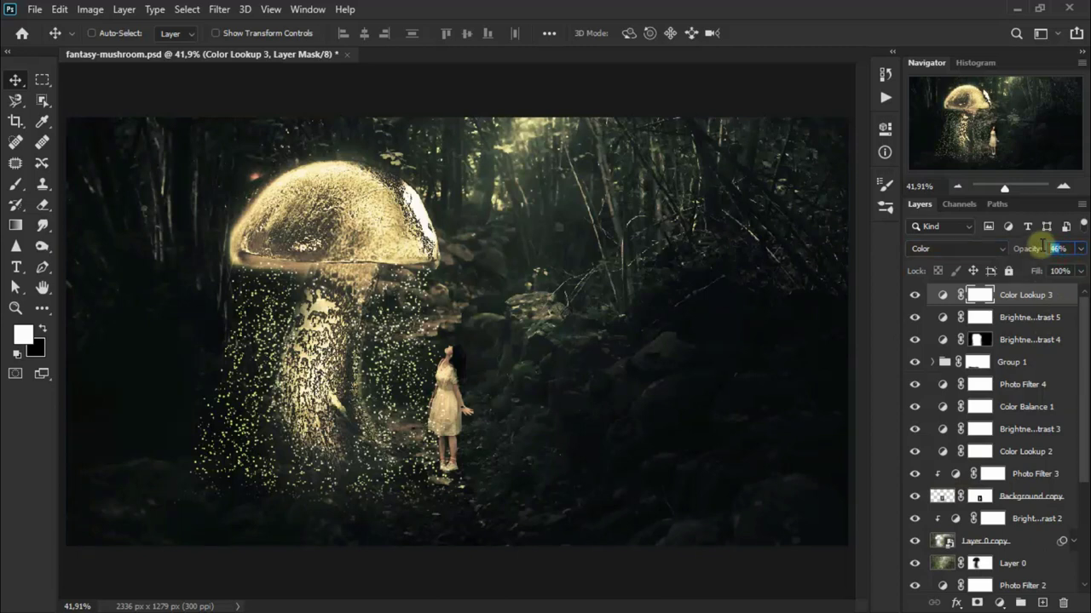
type("40")
left_click(1071, 249)
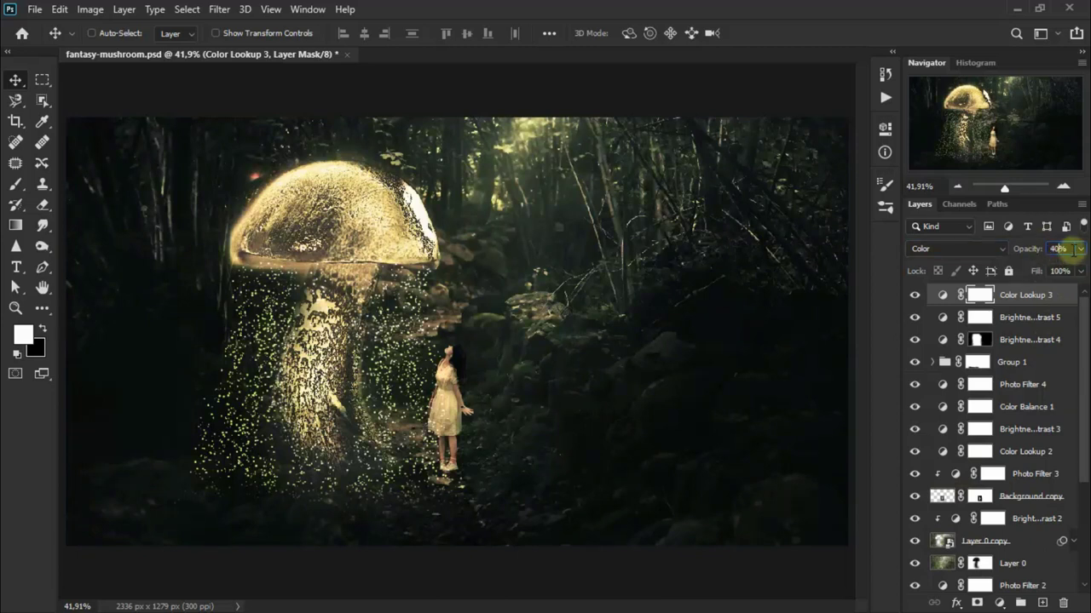
left_click(912, 298)
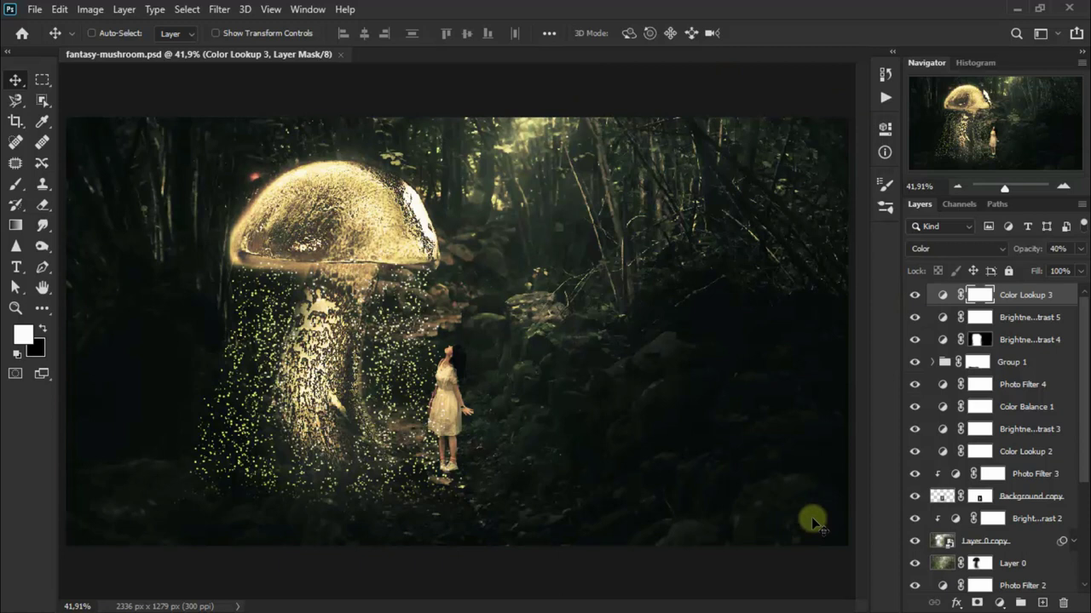
Step: Add a Brightness/Contrast adjustment with Brightness 15 and Contrast -50
left_click(997, 603)
left_click(1041, 372)
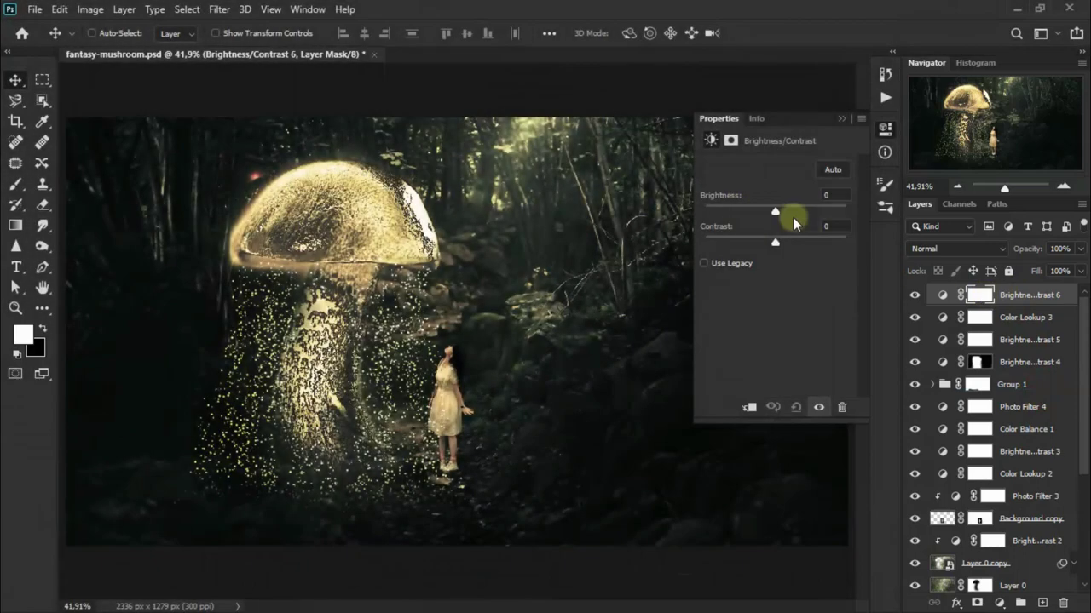
left_click_drag(775, 213, 769, 211)
left_click(830, 196)
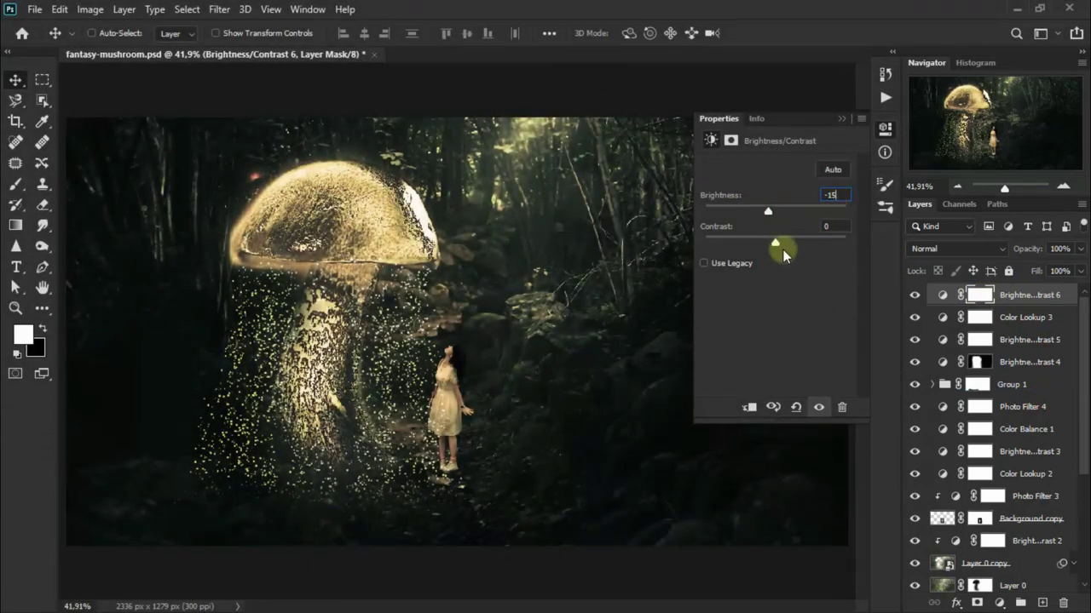
left_click(833, 227)
type("50")
mouse_move(767, 213)
left_mouse_down()
mouse_move(784, 211)
mouse_move(769, 243)
left_mouse_up()
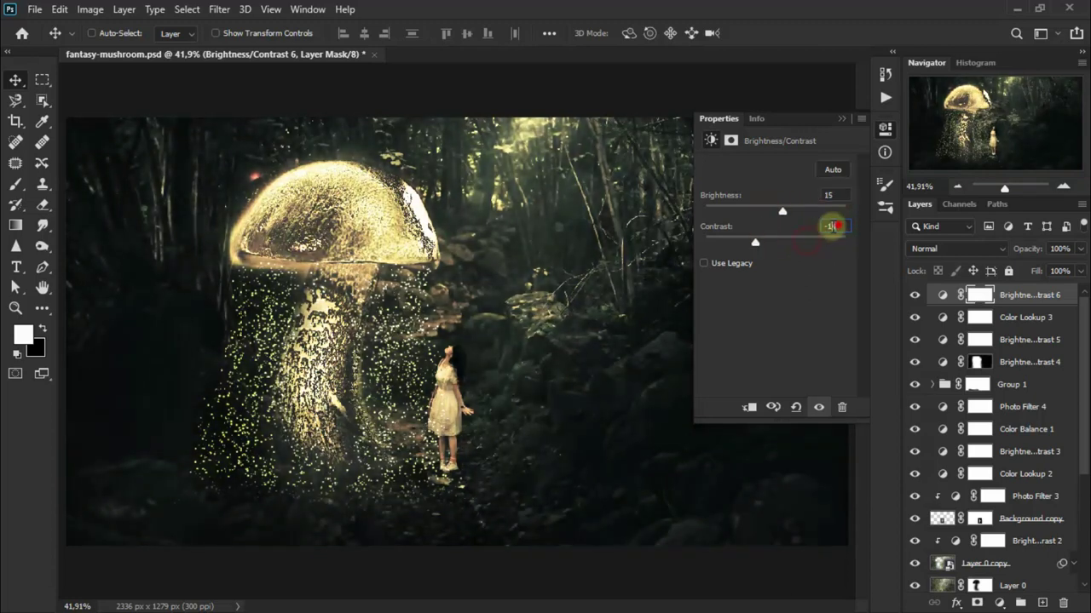
type("50")
key("Return")
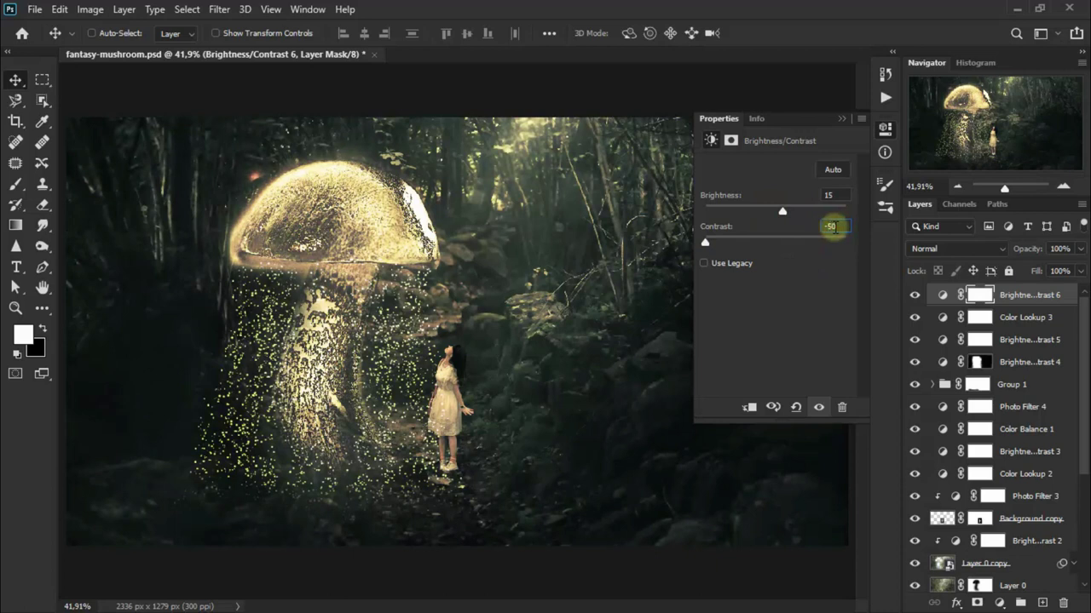
left_click(842, 119)
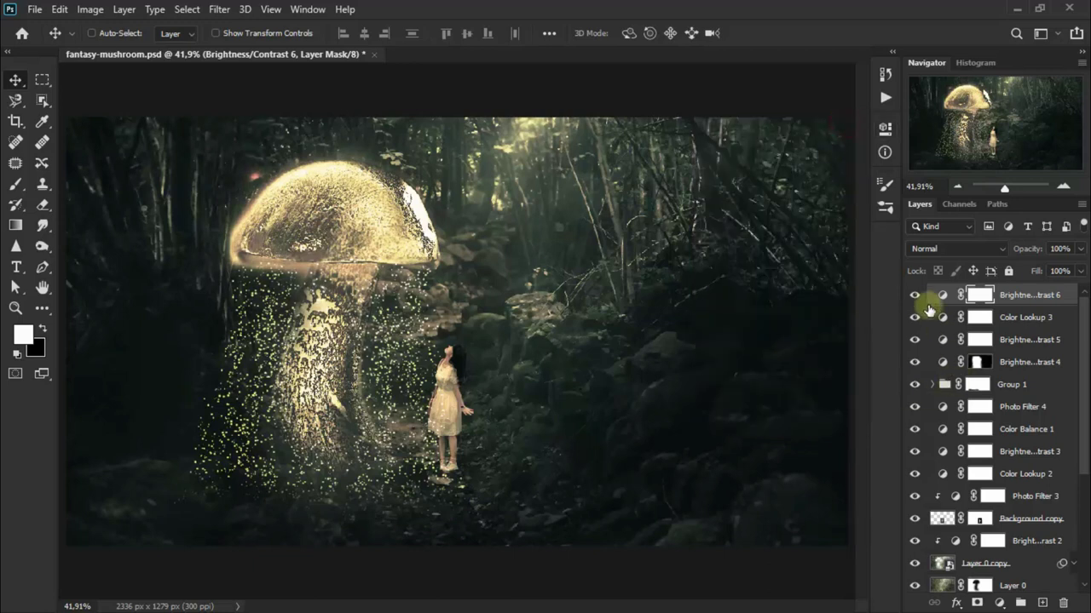
left_click(915, 303)
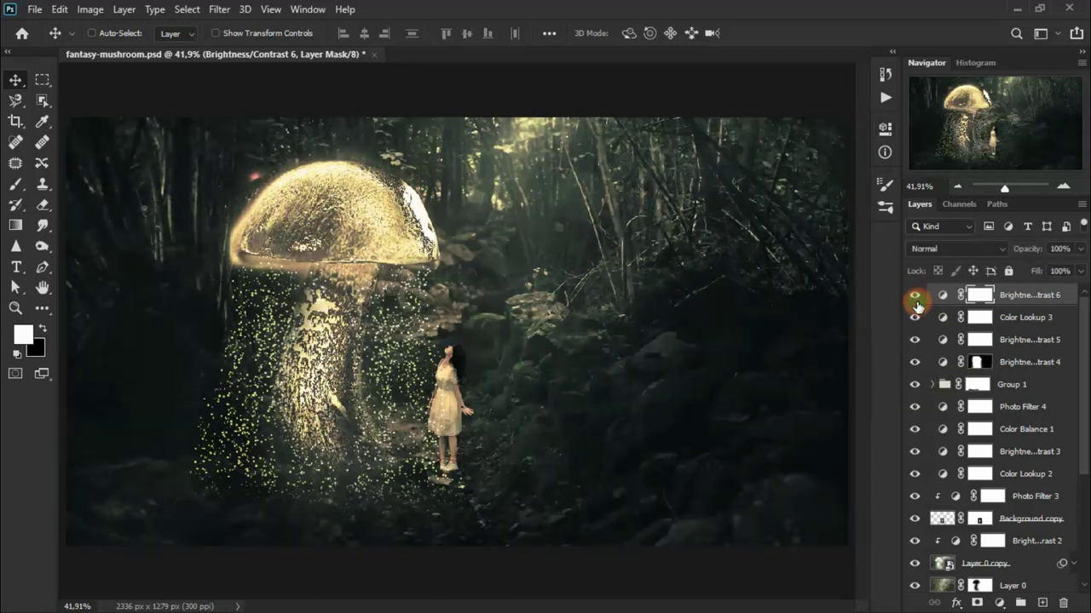
Step: Erase the Brightness/Contrast 6 mask over the mushroom cap, stem and near the girl
left_click(49, 206)
left_click(115, 207)
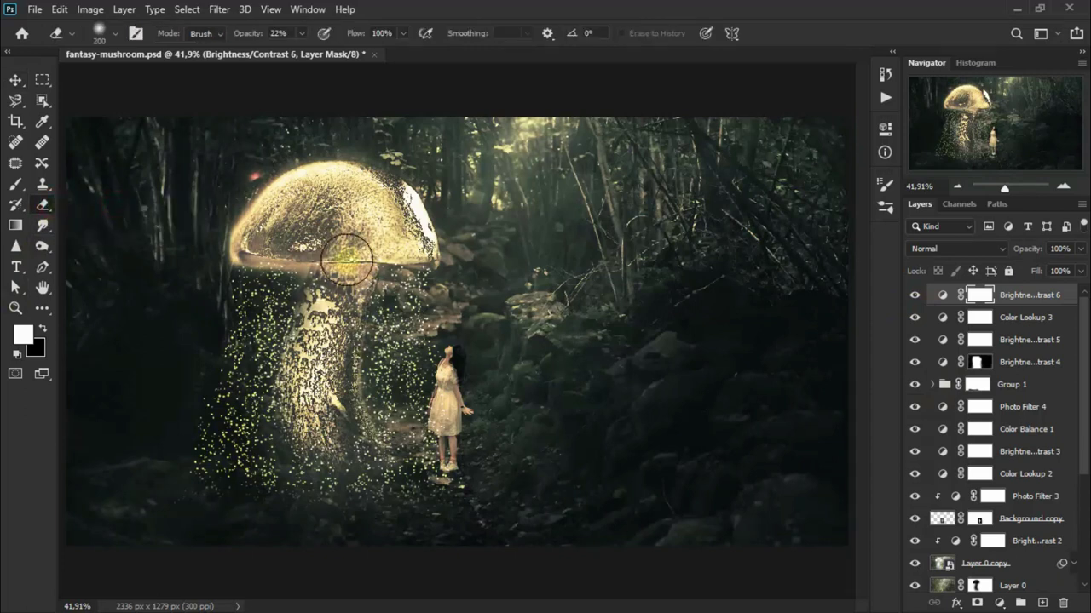
mouse_move(238, 429)
left_mouse_down()
mouse_move(244, 455)
mouse_move(434, 358)
left_mouse_up()
left_click_drag(402, 230, 341, 231)
left_click_drag(292, 188, 272, 360)
left_click_drag(281, 449, 333, 464)
mouse_move(324, 317)
left_mouse_down()
mouse_move(372, 236)
mouse_move(366, 202)
left_mouse_up()
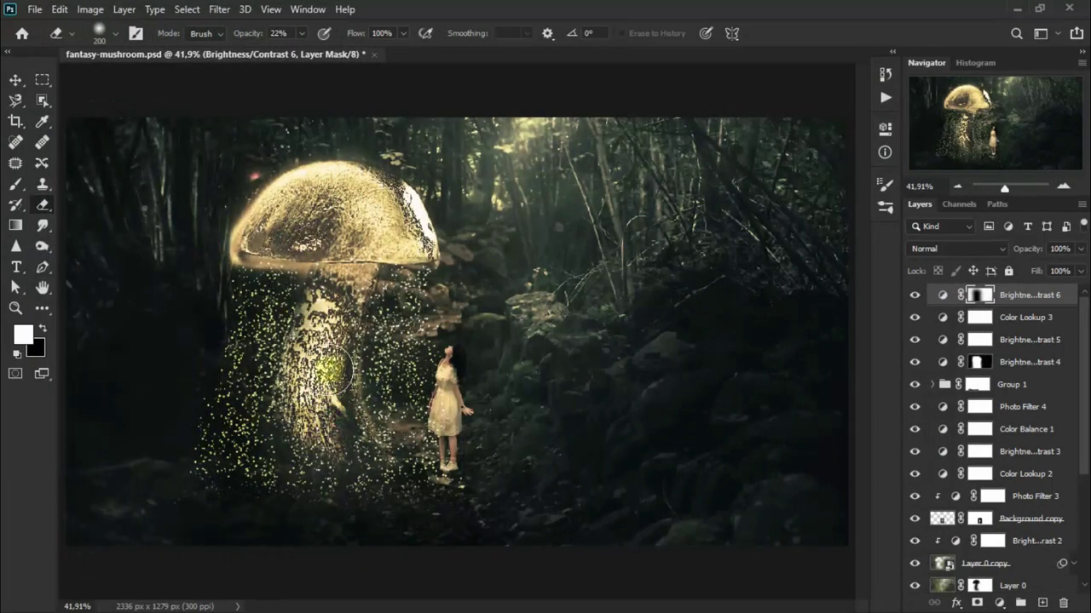
left_click(17, 83)
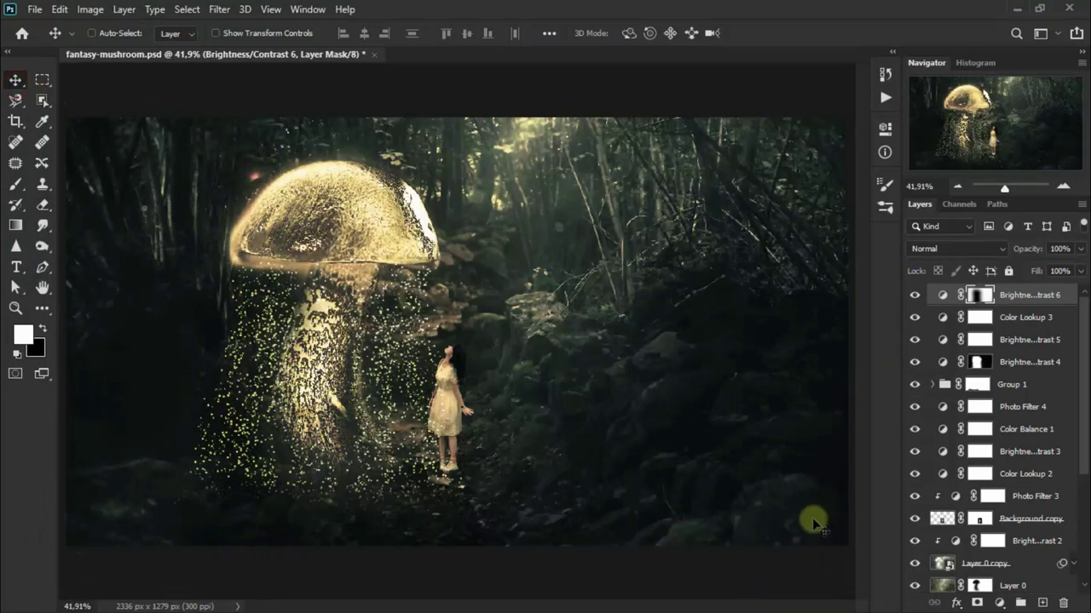